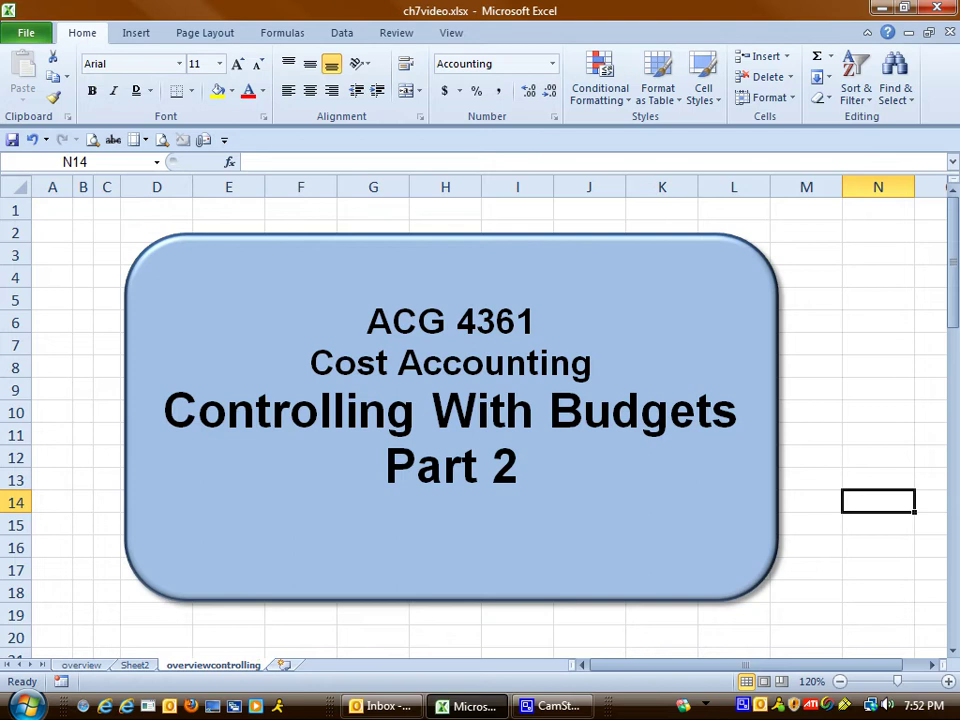
On Sheet2, extend the column heading in cell E31 to read "Flexible BUdget".
key(ctrl+Page_Up)
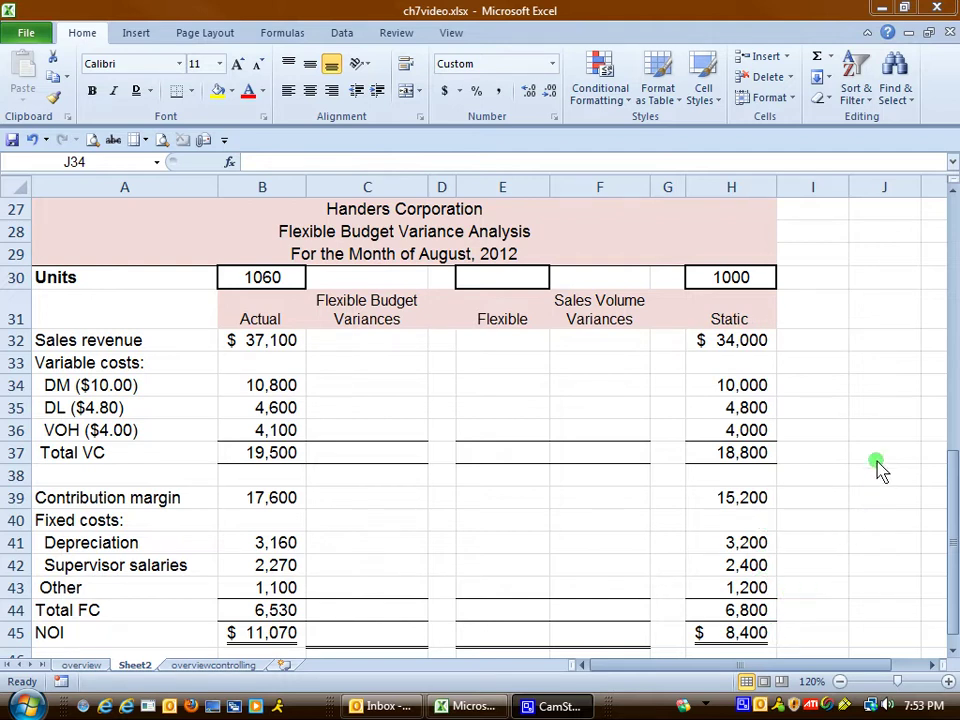
click(528, 326)
double_click(537, 328)
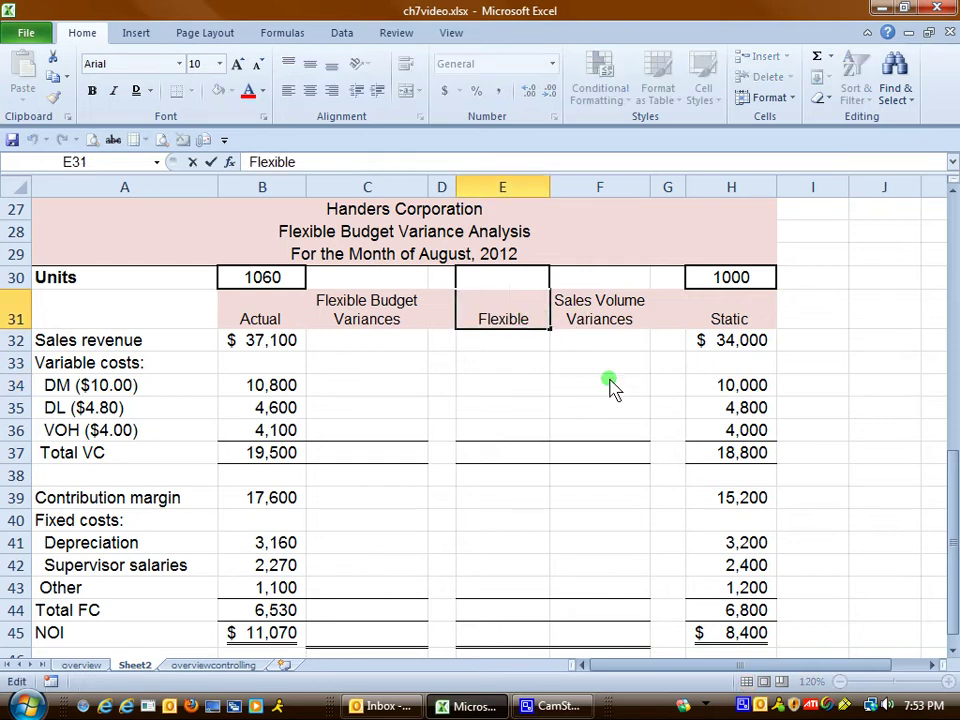
text(BUdget)
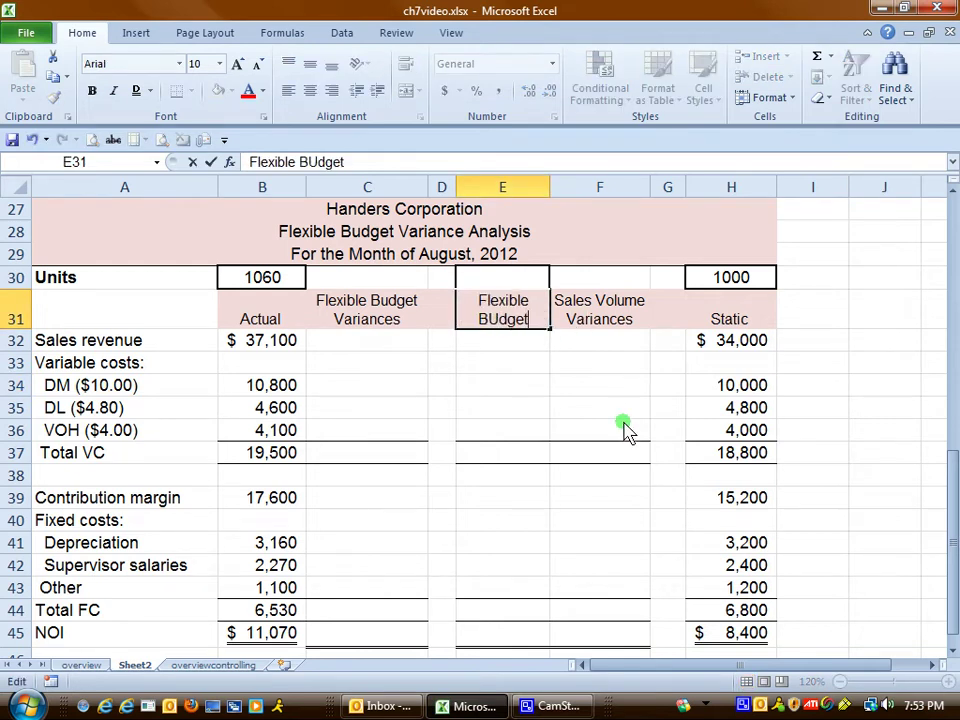
key(Return)
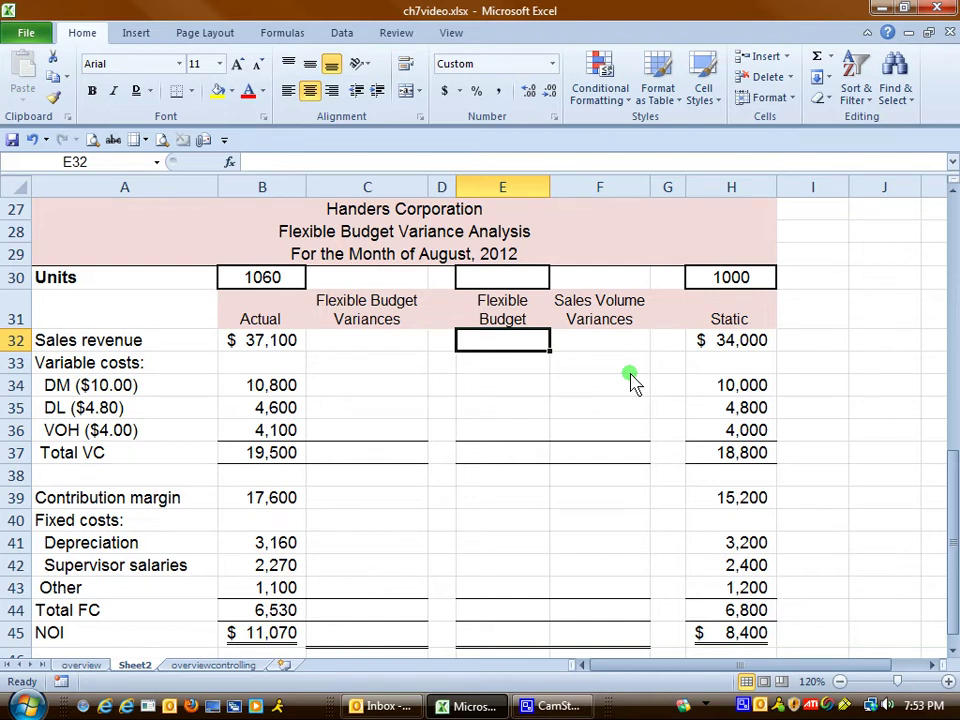
Enter 1060 as the flexible budget's unit count in cell E30, after reviewing the Level 1 static budget variances.
drag(955, 540, 955, 290)
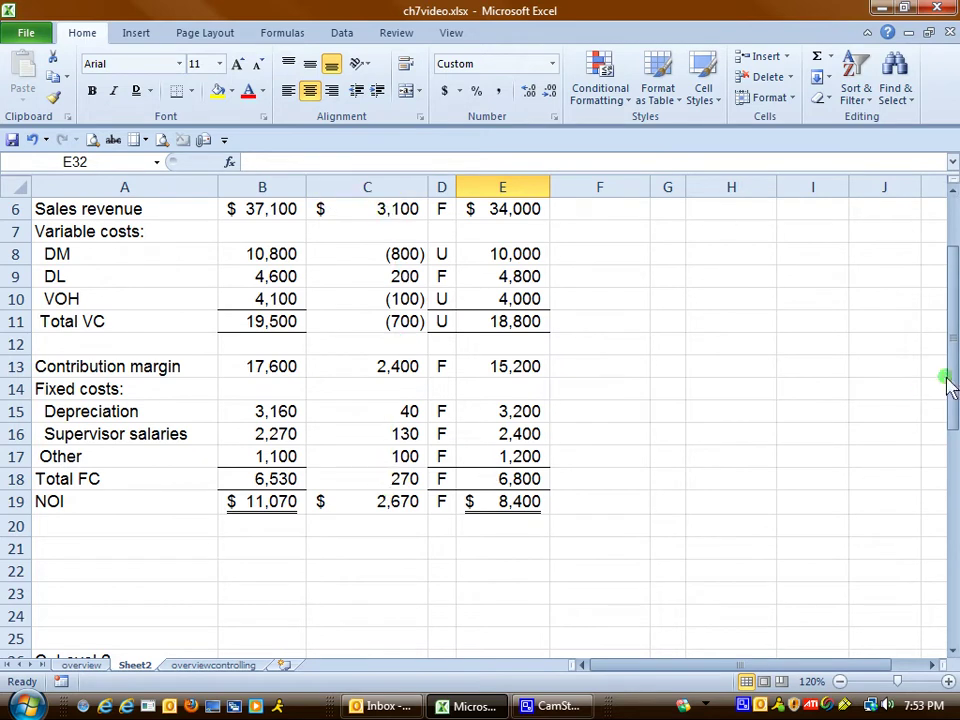
drag(948, 385, 951, 352)
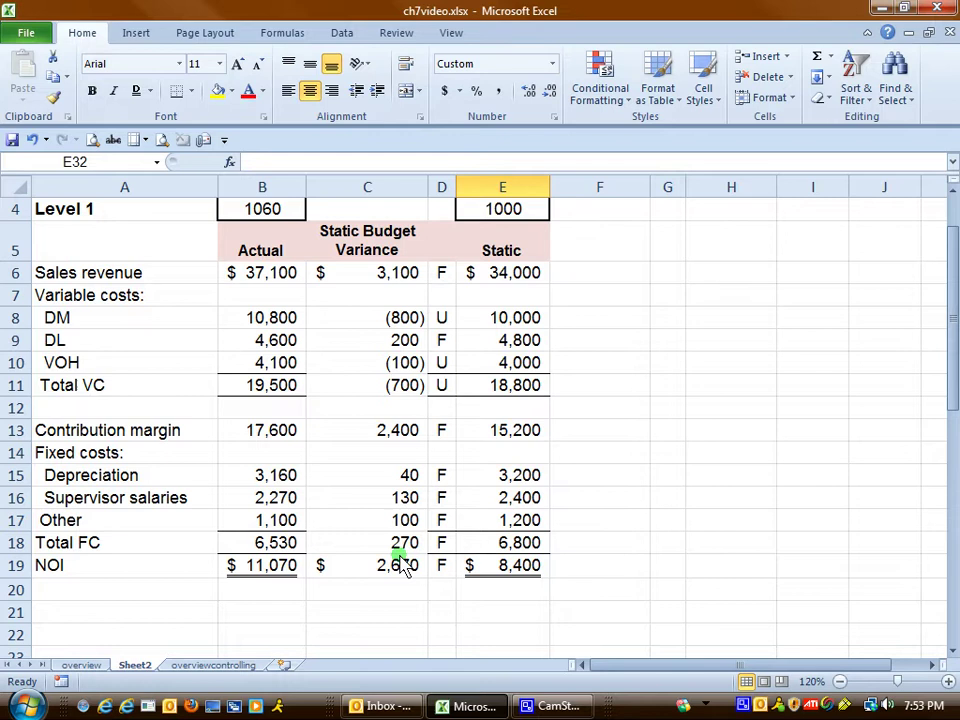
drag(951, 332, 932, 572)
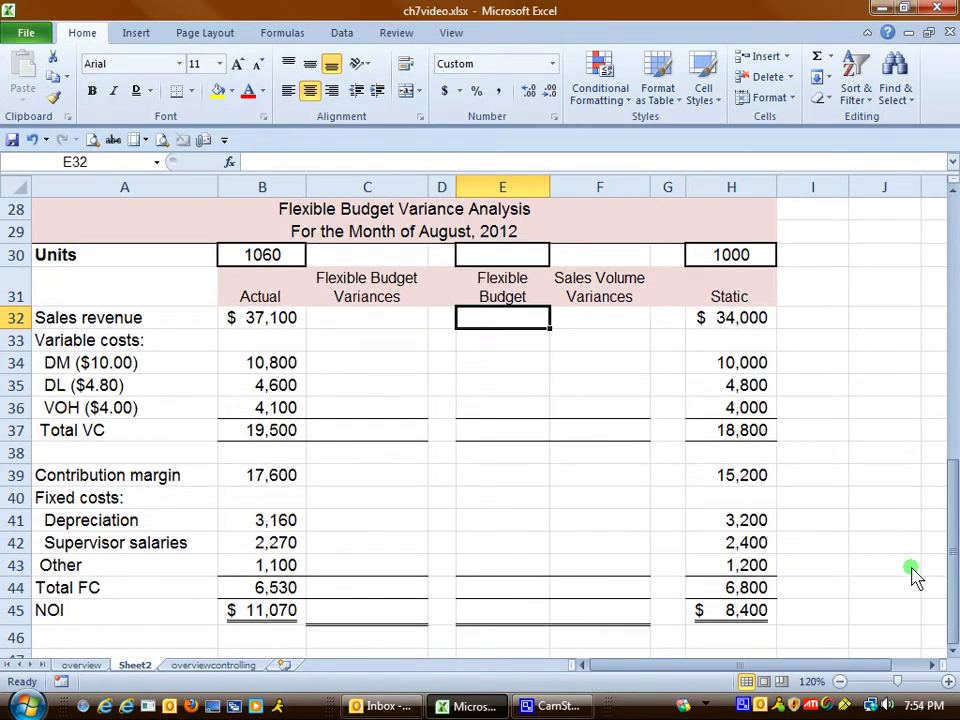
click(392, 304)
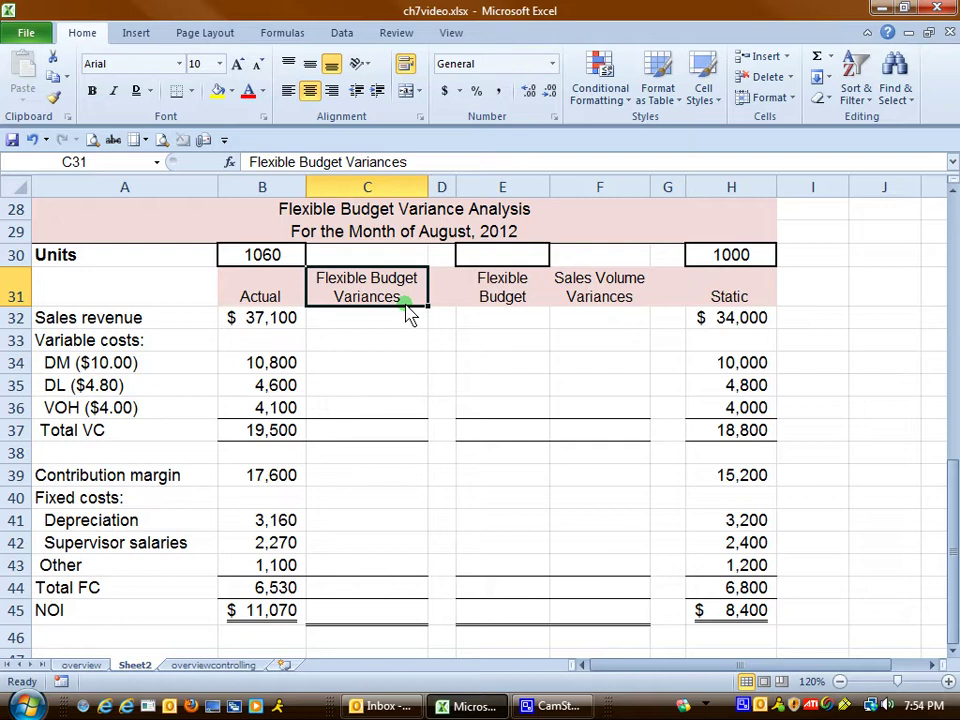
click(616, 298)
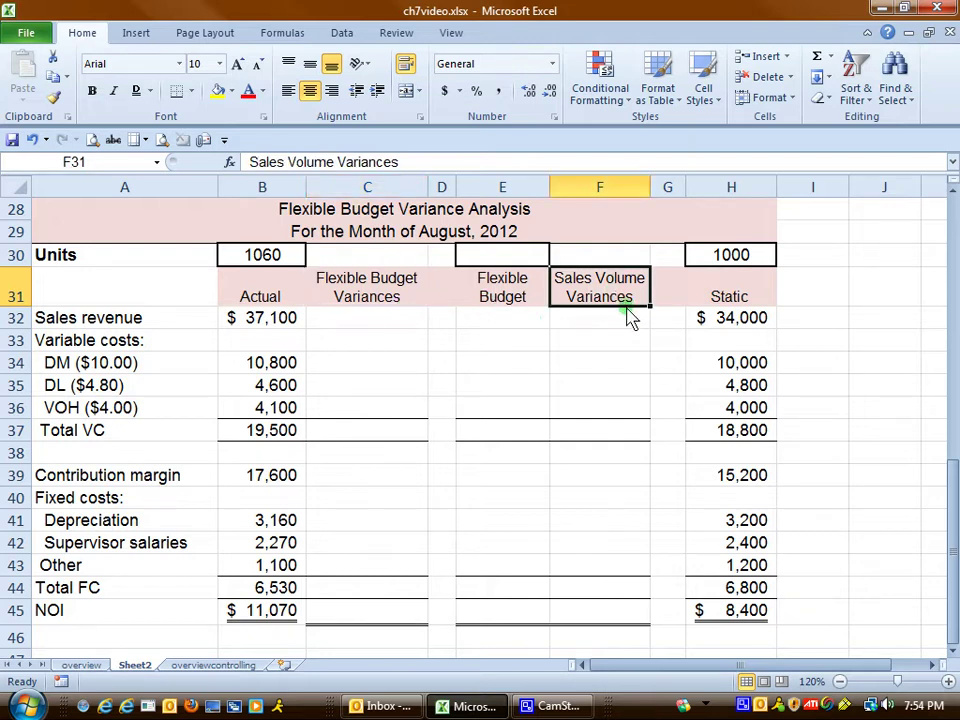
click(524, 254)
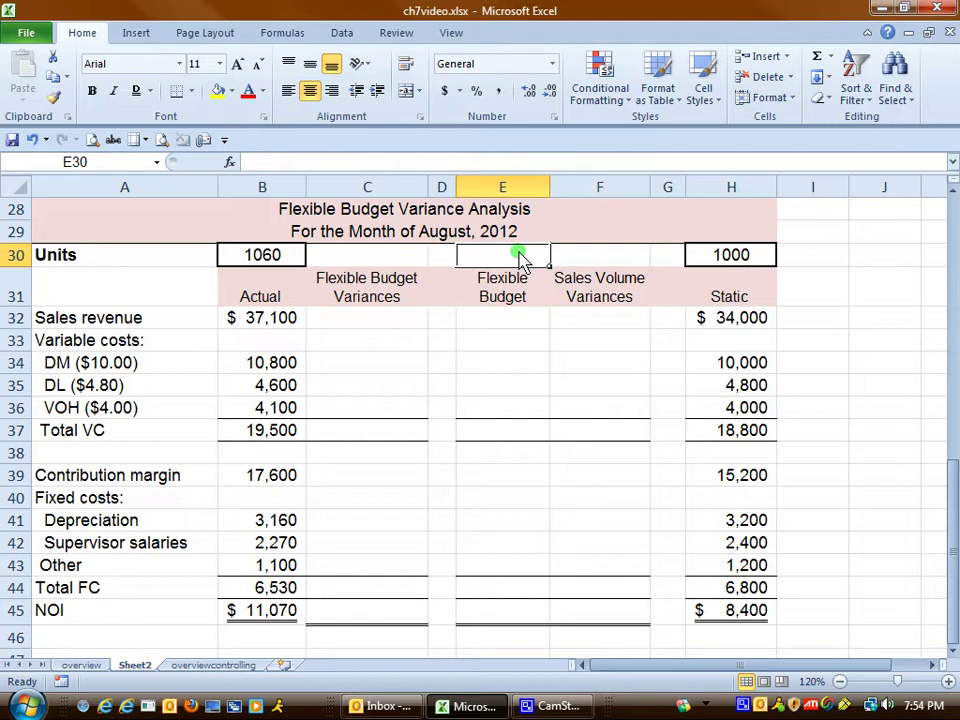
text(1060)
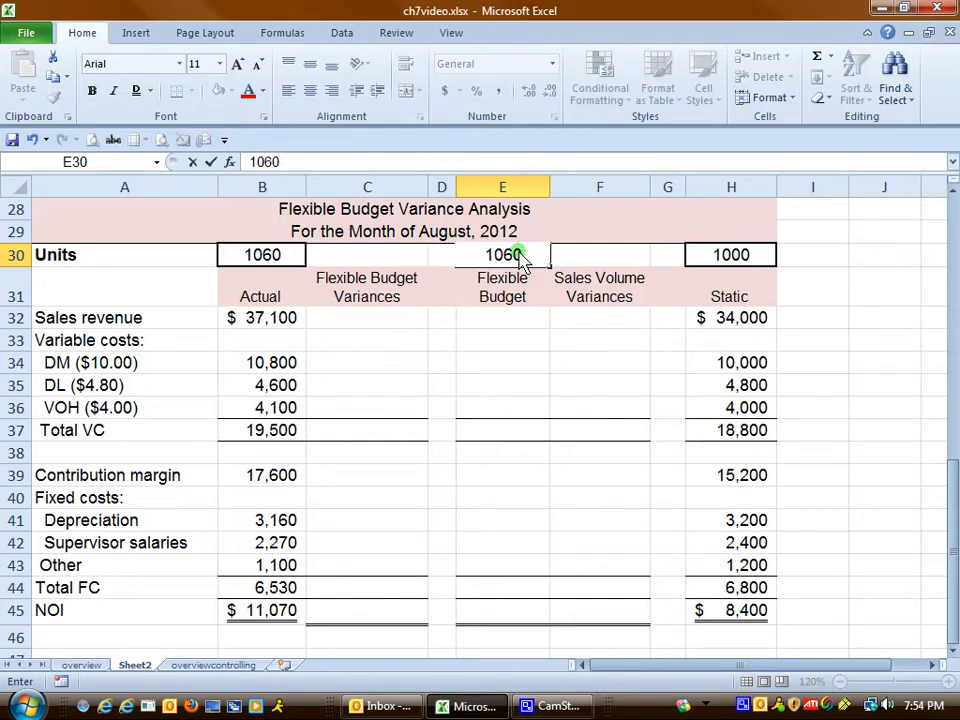
Calculate the flexible budget's sales revenue in cell E32 with the formula =34*E30.
click(515, 322)
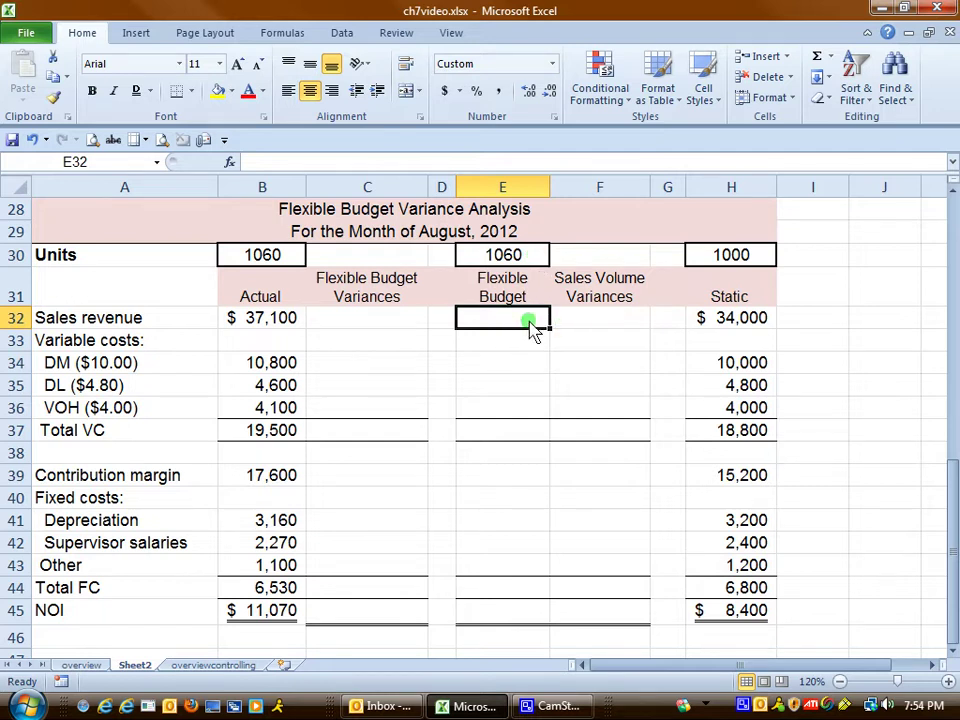
text(=)
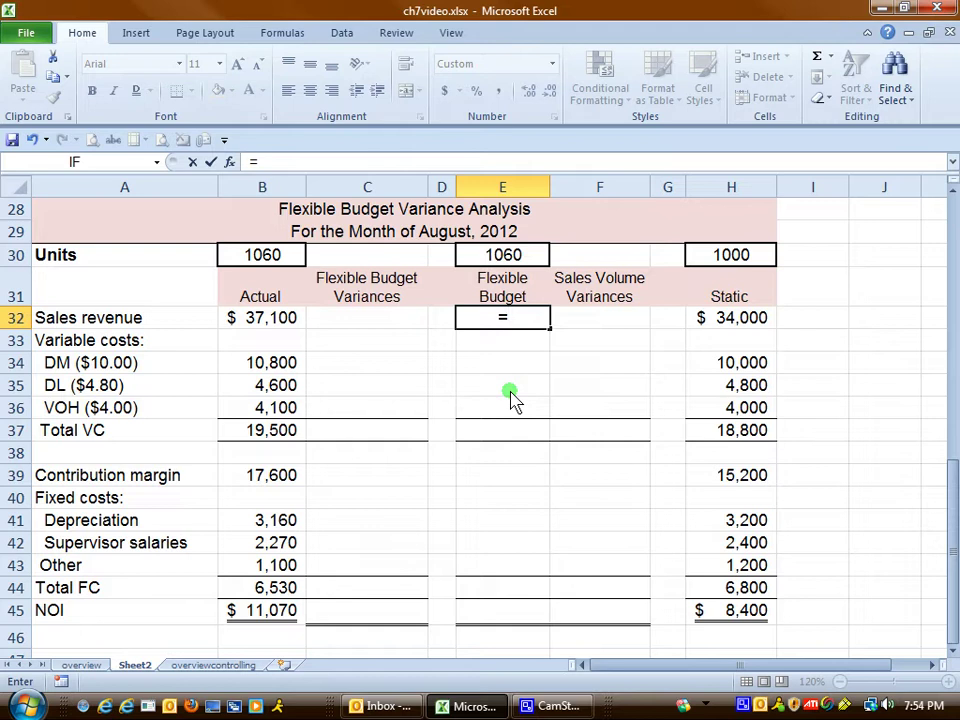
text(34*)
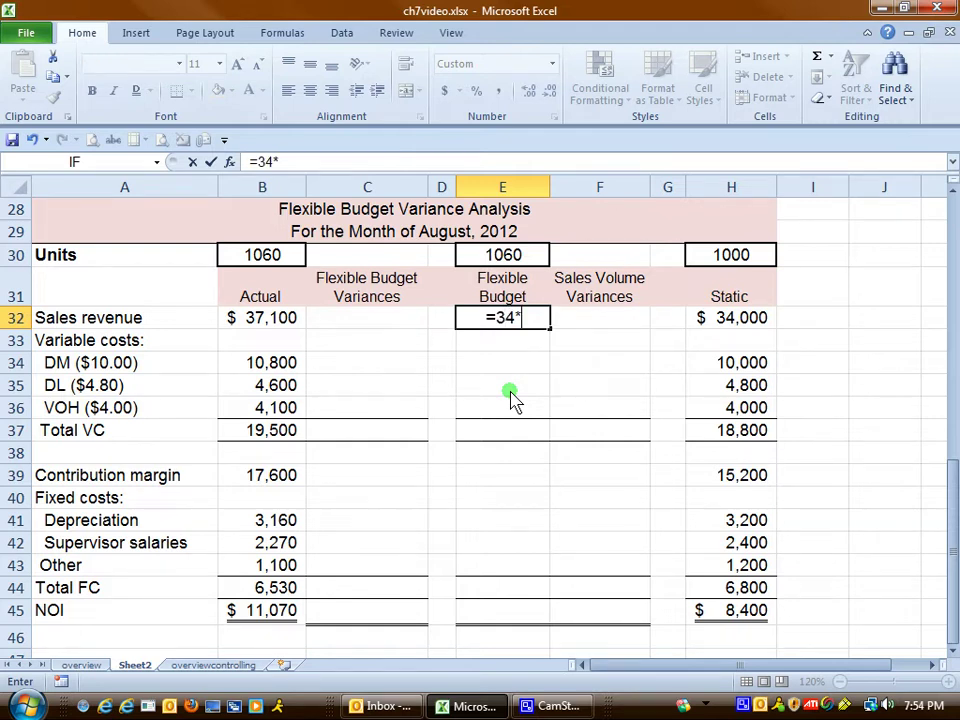
click(535, 257)
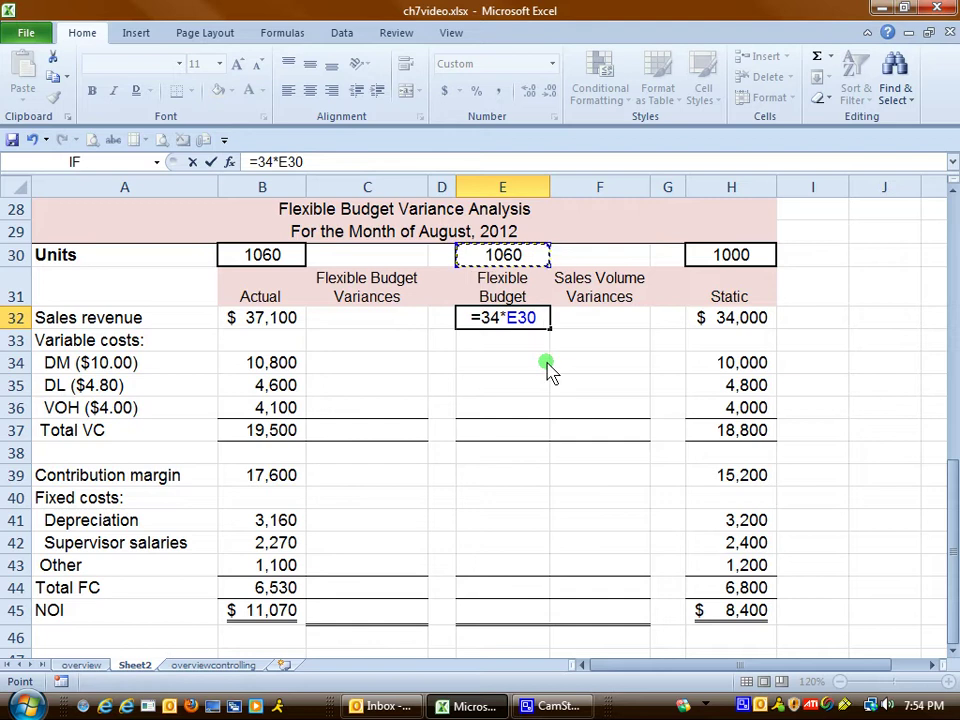
key(Return)
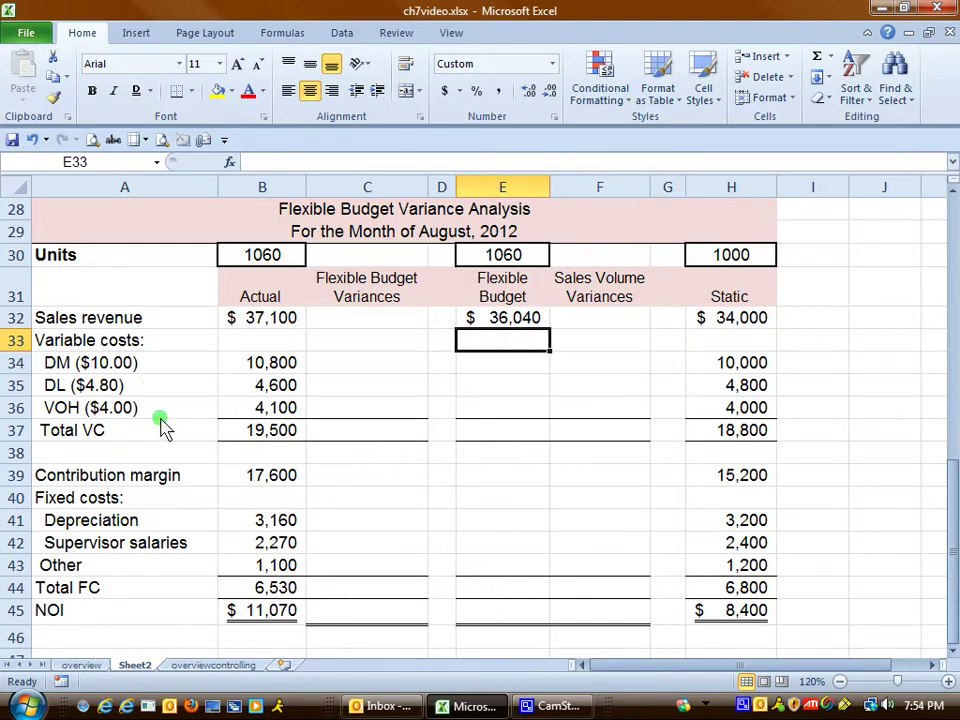
Calculate the flexible budget's direct materials as =10*E30 in E34 and direct labor as =4.80*E30 in E35.
click(536, 368)
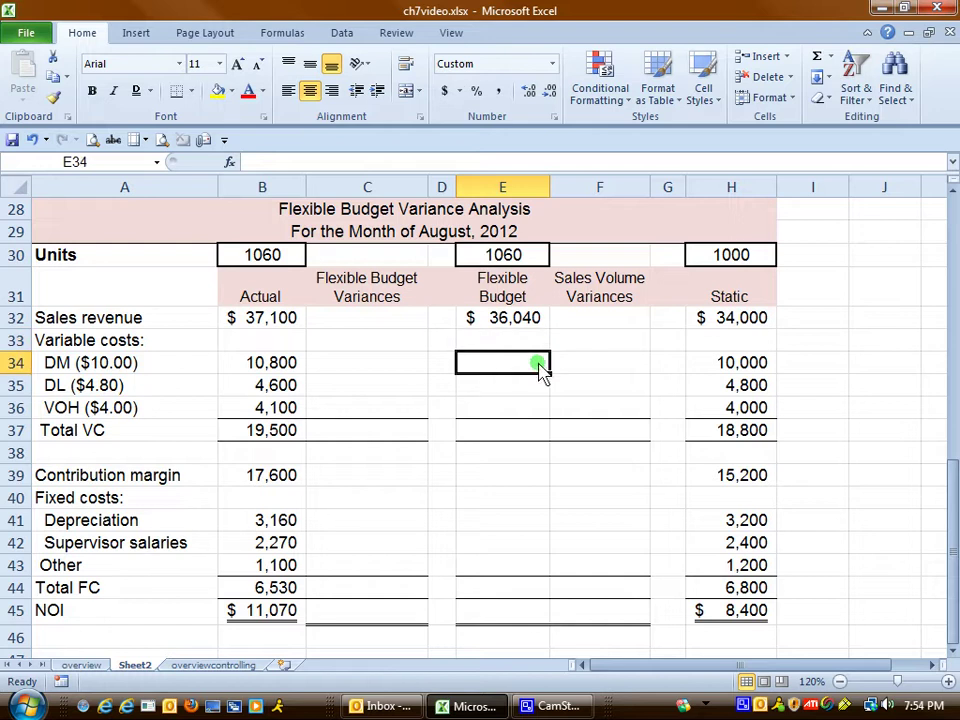
text(=10*)
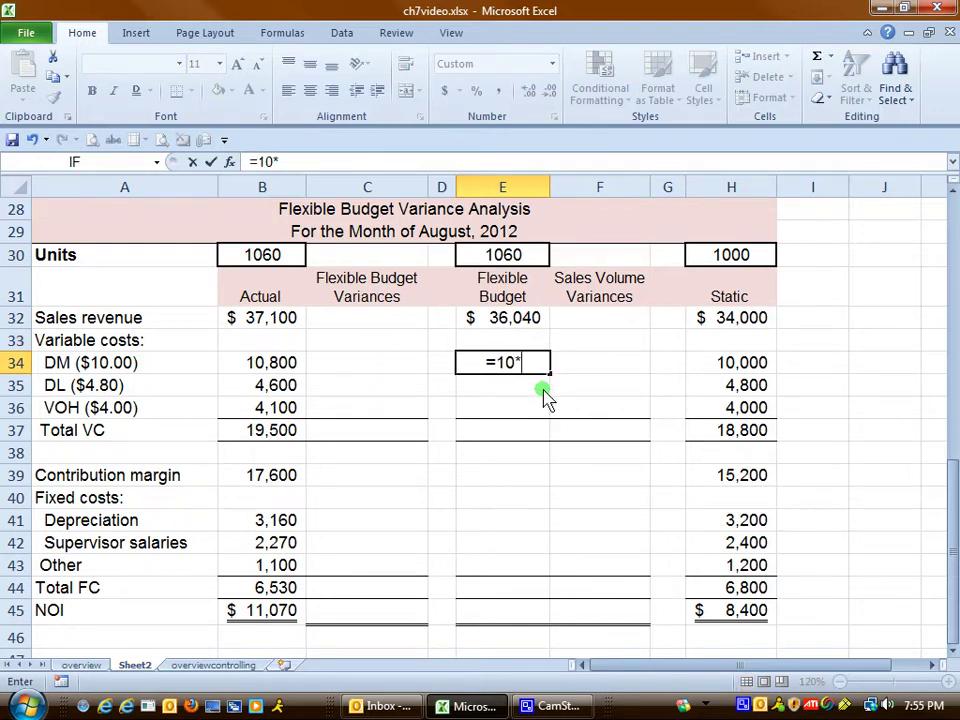
click(540, 258)
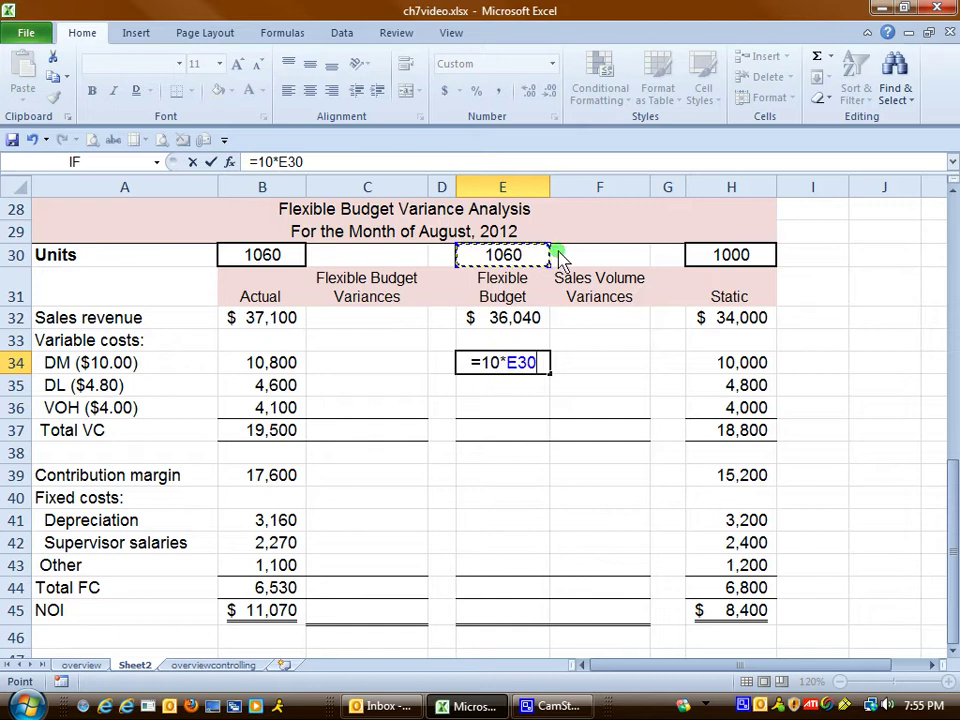
key(Return)
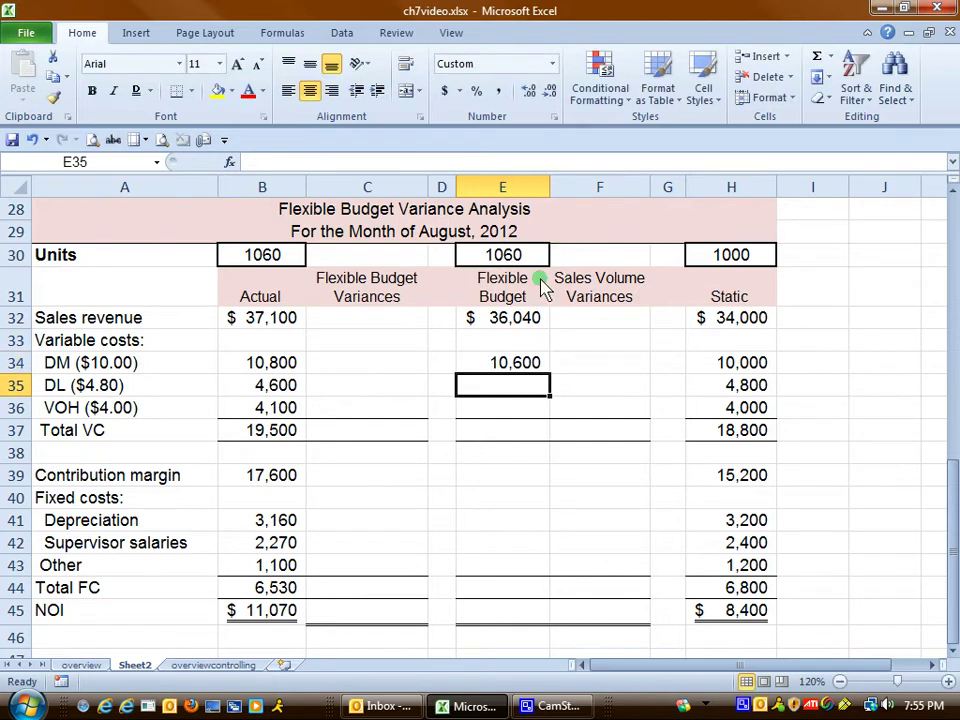
text(=4.80*)
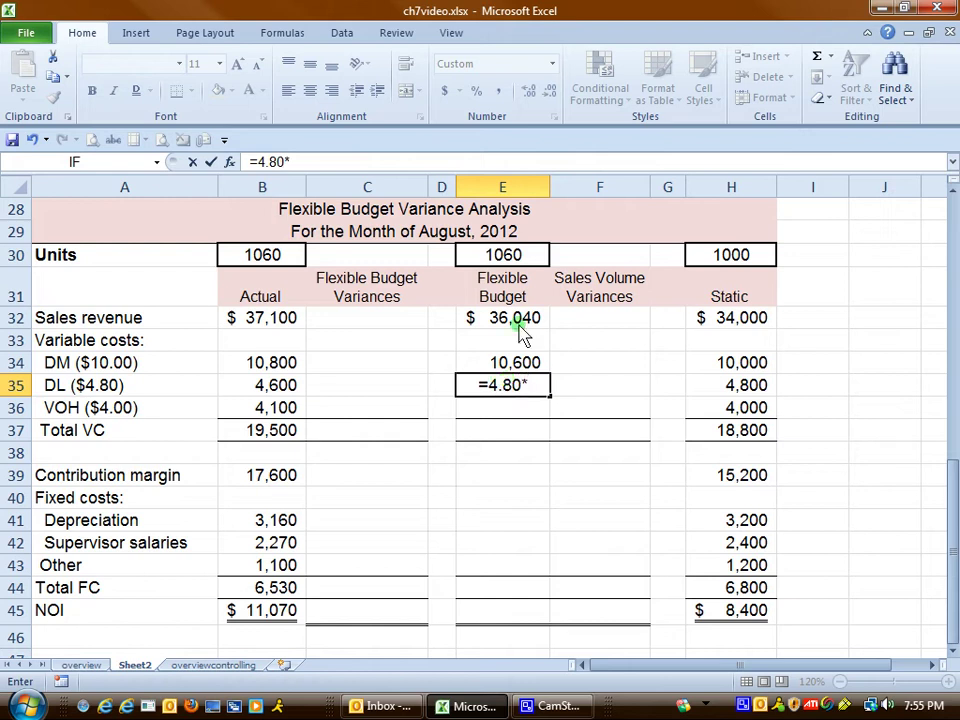
click(505, 256)
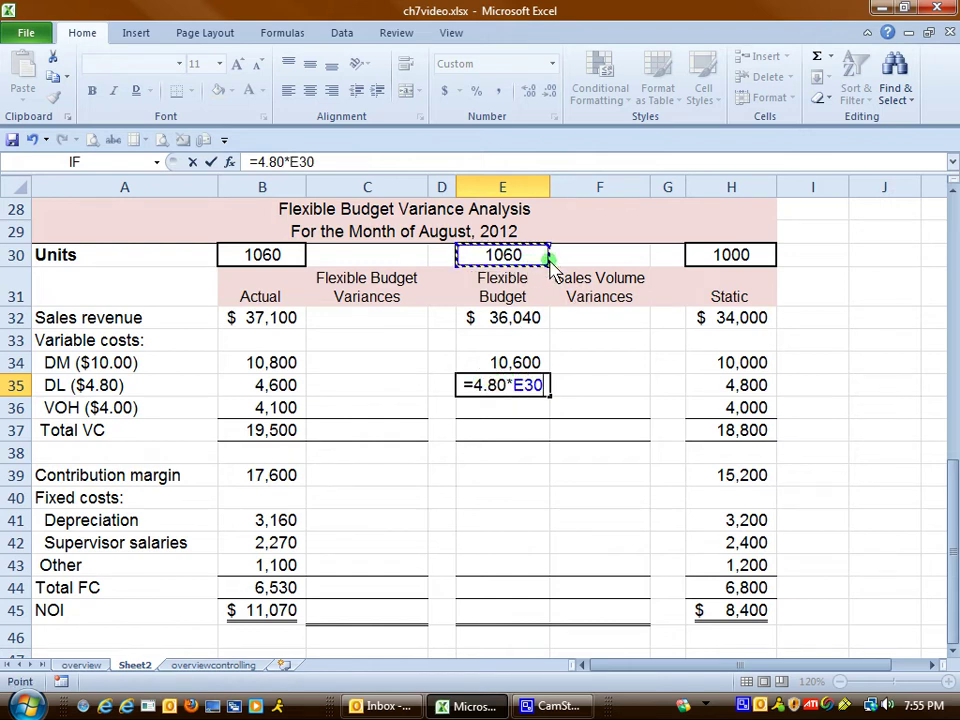
key(Return)
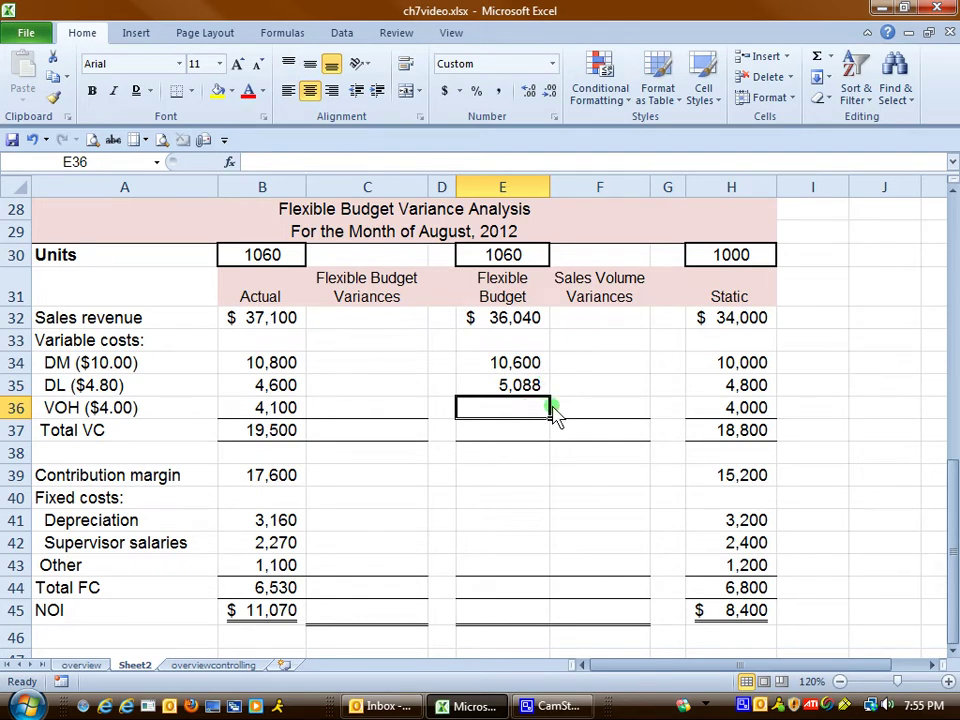
Calculate the flexible budget's variable overhead as =4*E30 in E36 and total the variable costs with =SUM(E34:E36) in E37.
text(=)
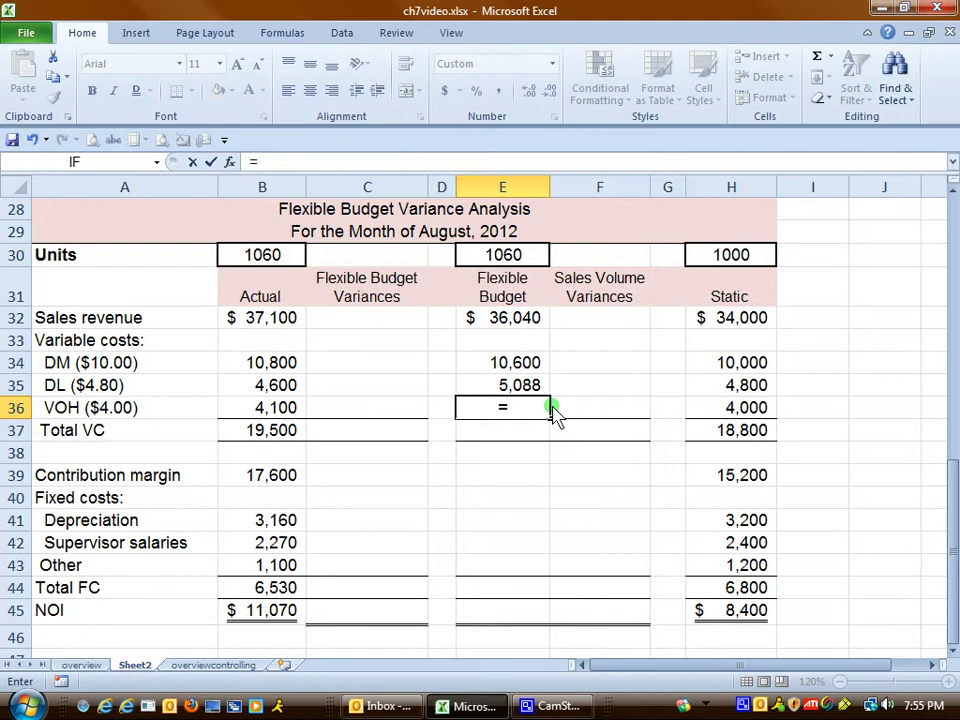
text(4*)
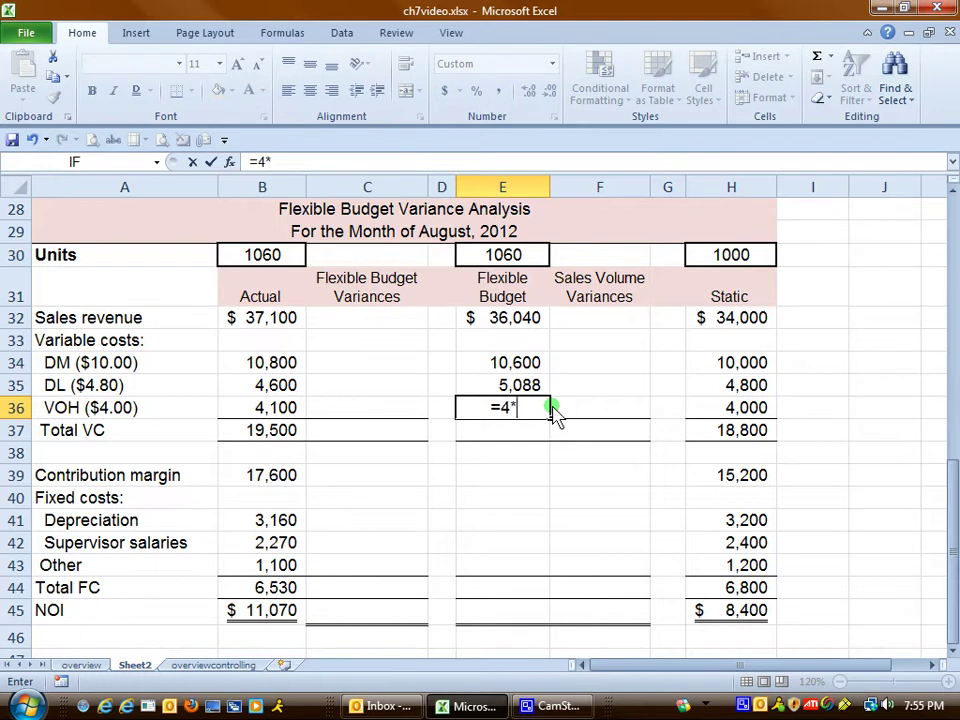
click(507, 255)
key(Return)
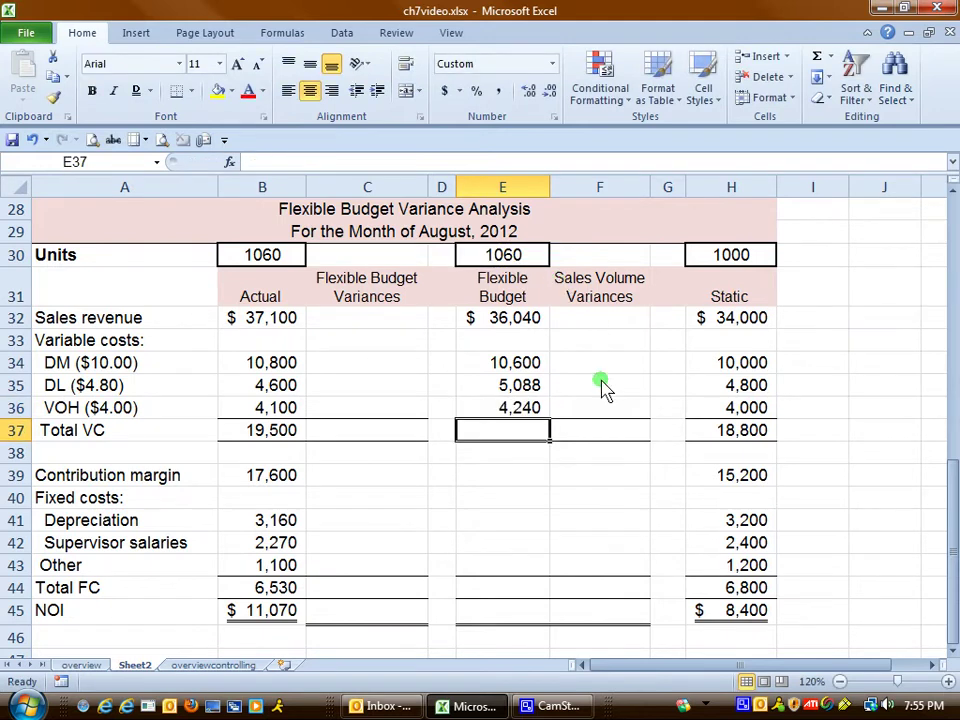
click(817, 56)
key(Return)
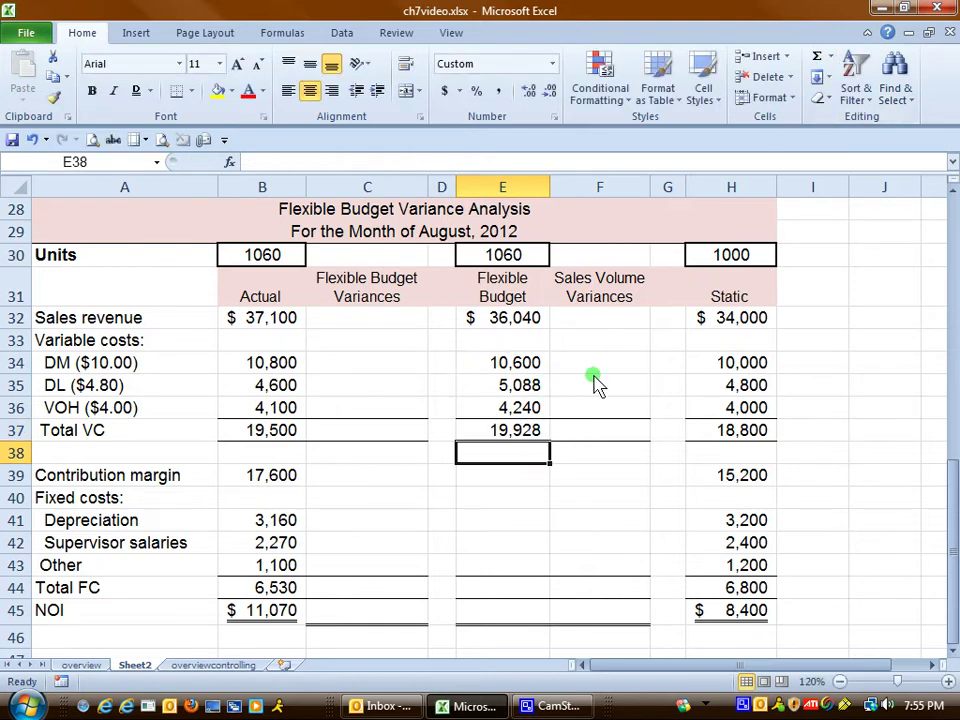
Compare the total variable costs and the unit counts across the Actual, Flexible Budget and Static columns.
click(521, 437)
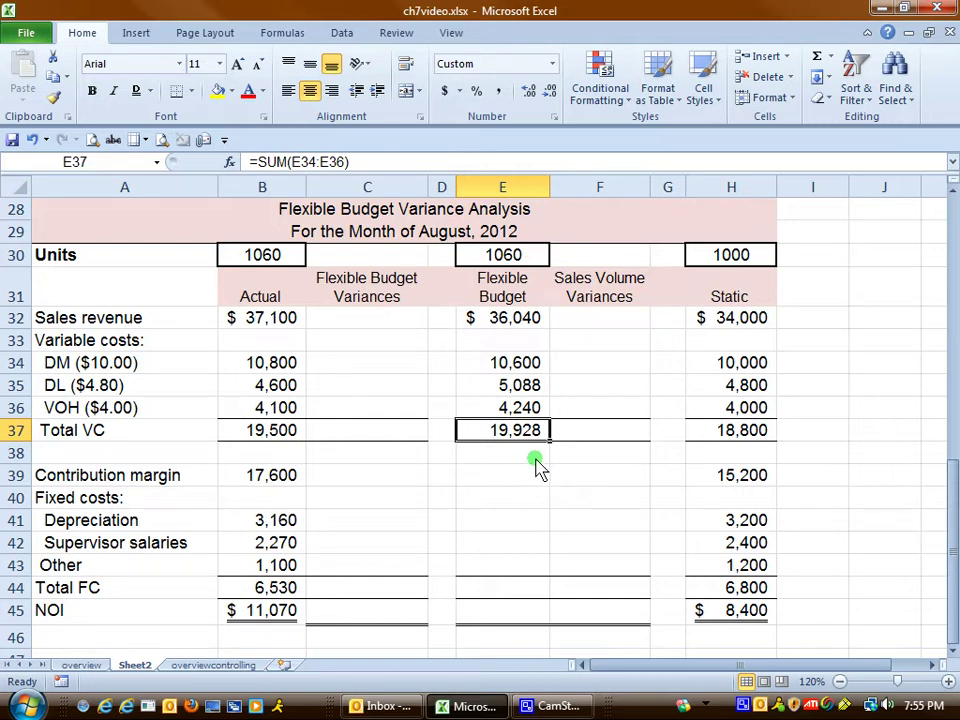
click(280, 432)
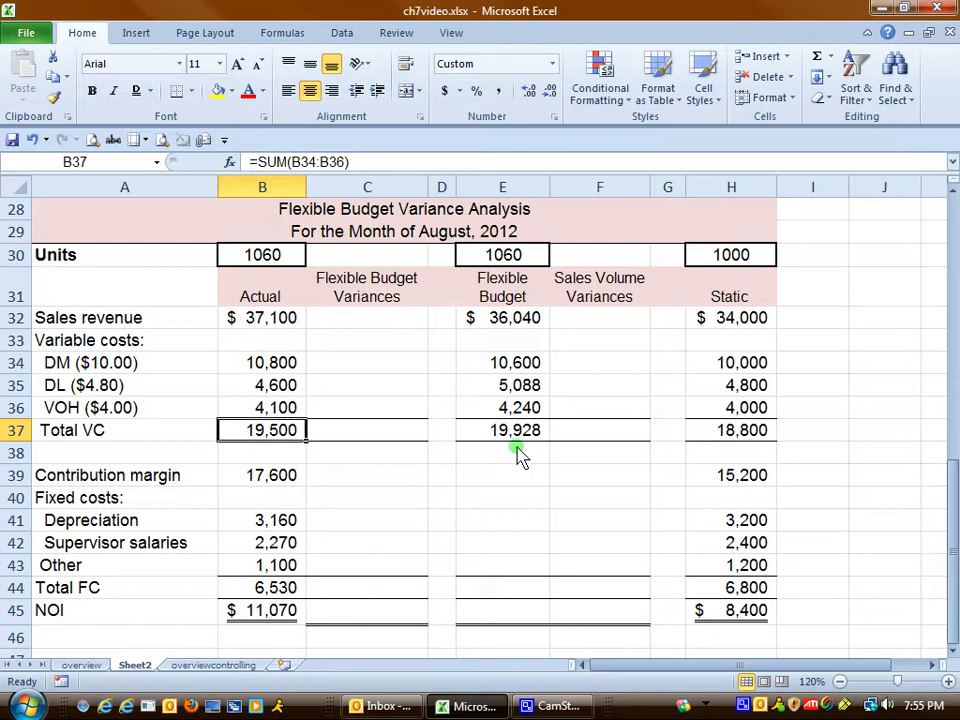
click(768, 438)
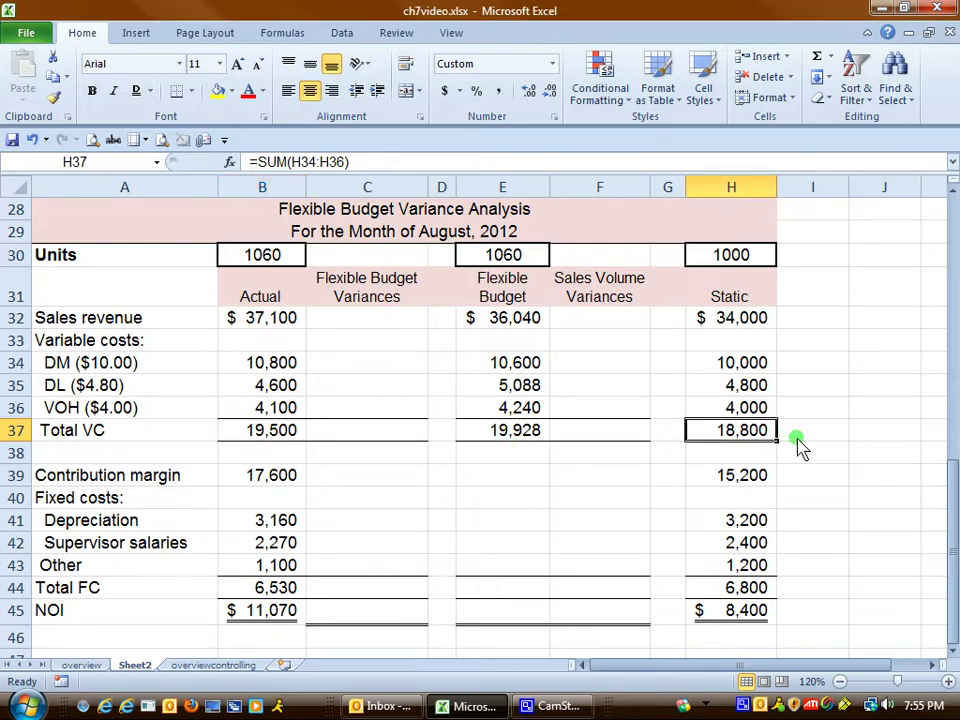
click(516, 432)
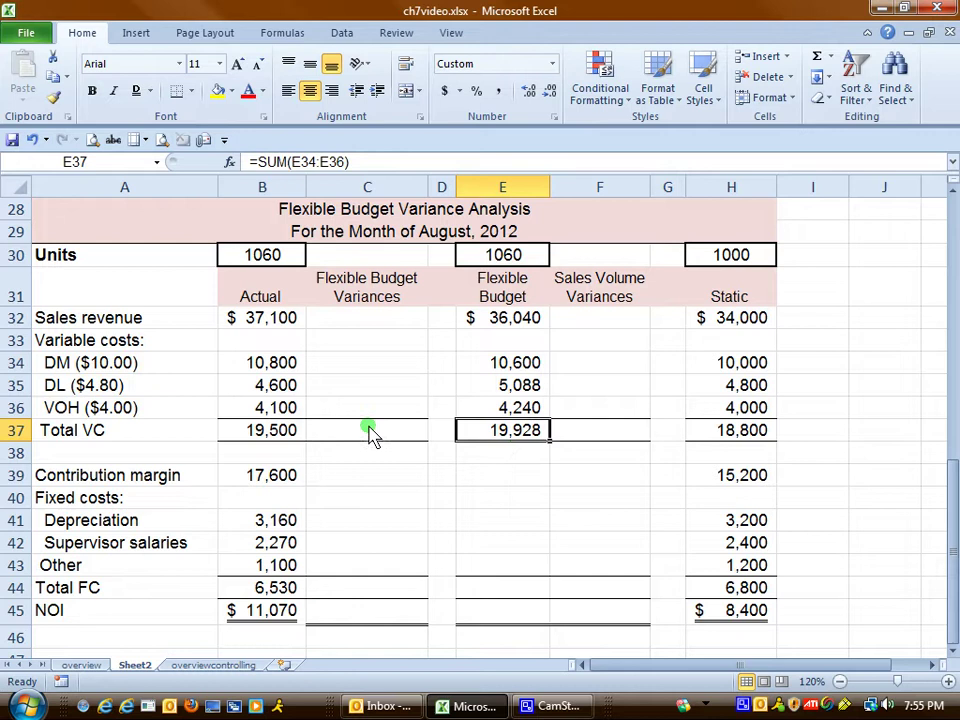
click(286, 440)
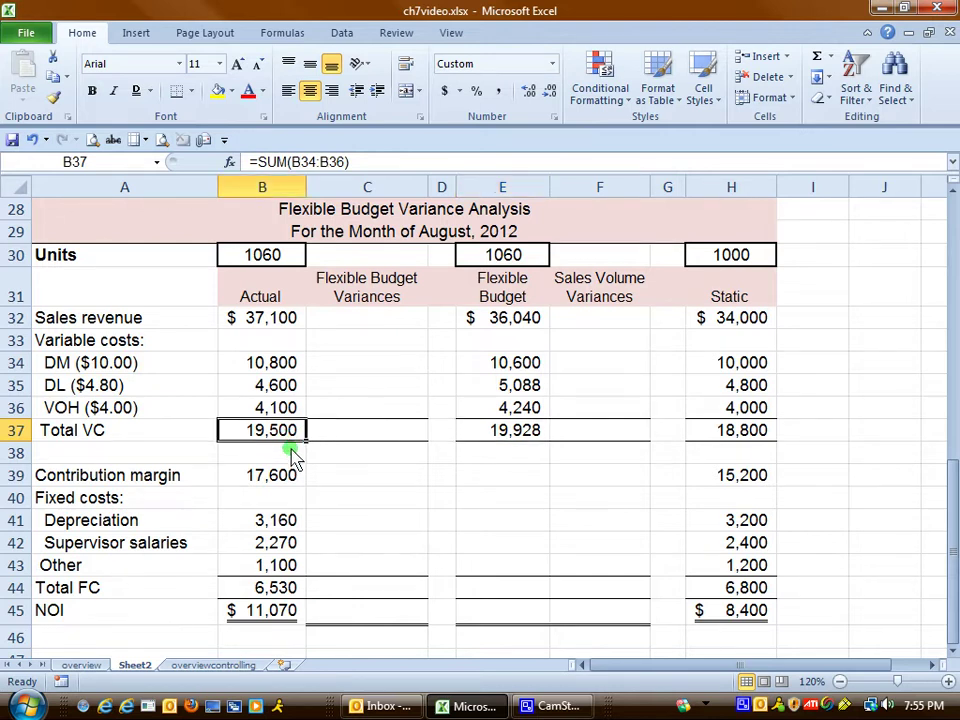
click(296, 260)
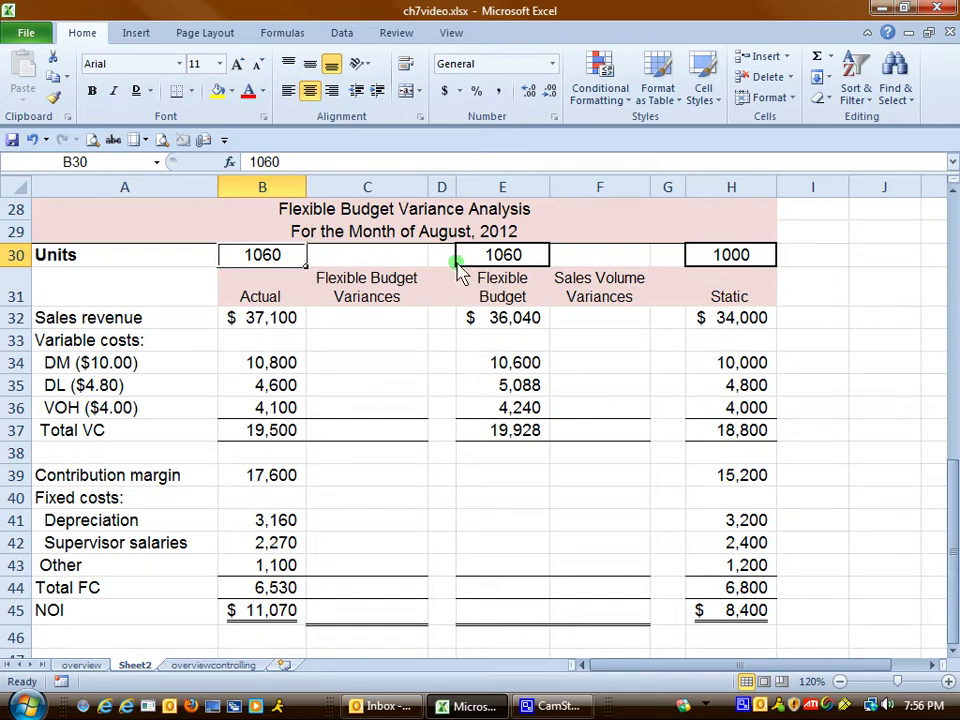
click(772, 262)
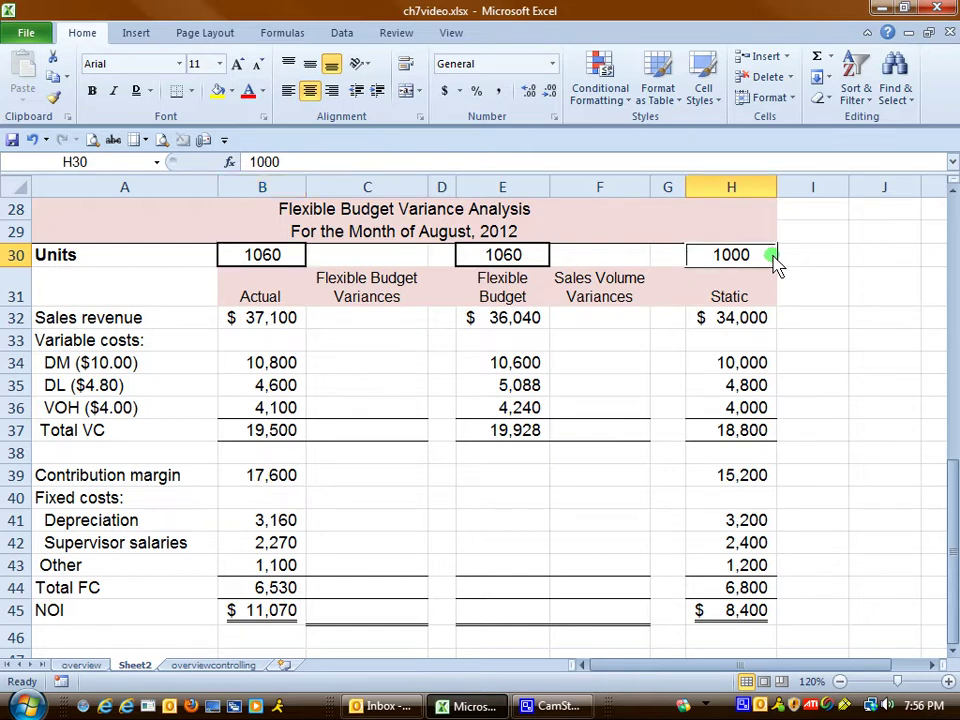
Calculate the flexible budget's contribution margin in E39 as sales revenue minus total variable costs, =E32-E37.
click(505, 484)
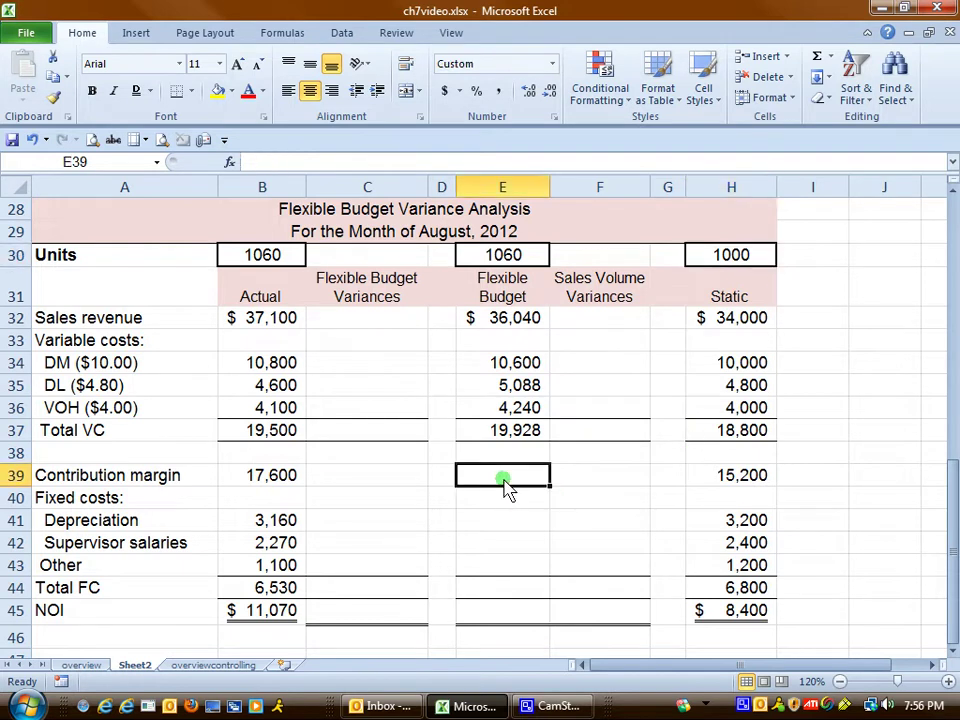
text(=)
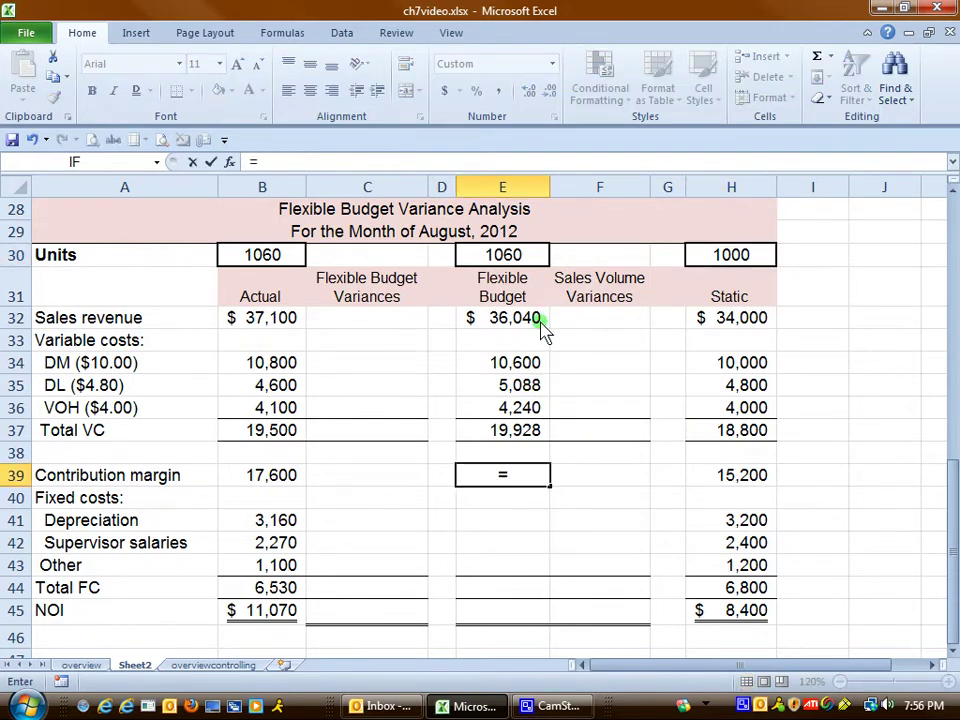
click(542, 324)
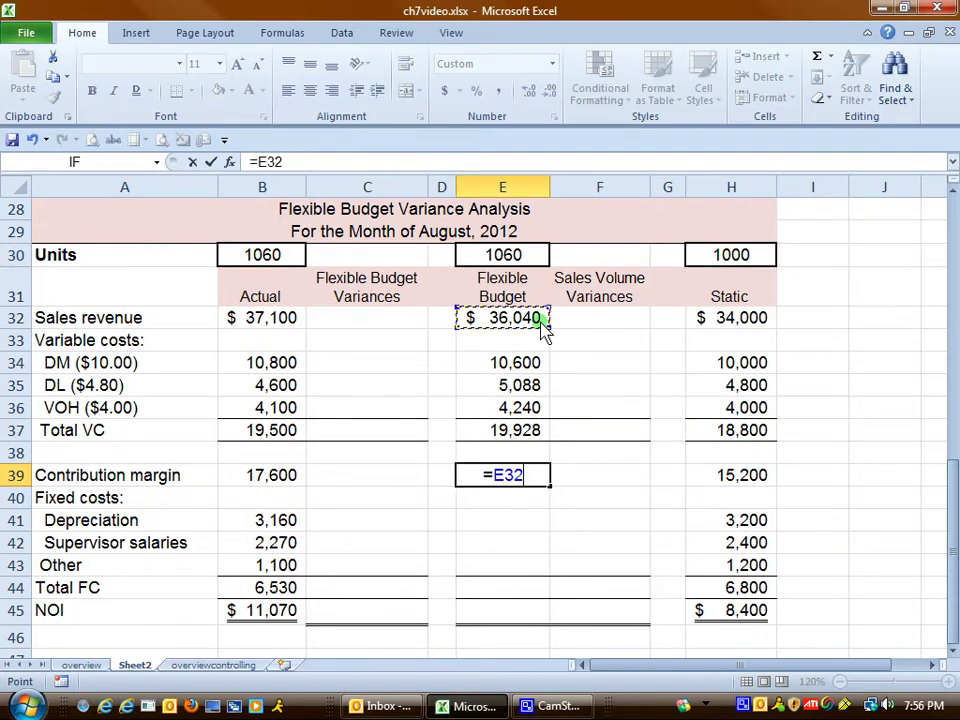
click(527, 425)
key(Return)
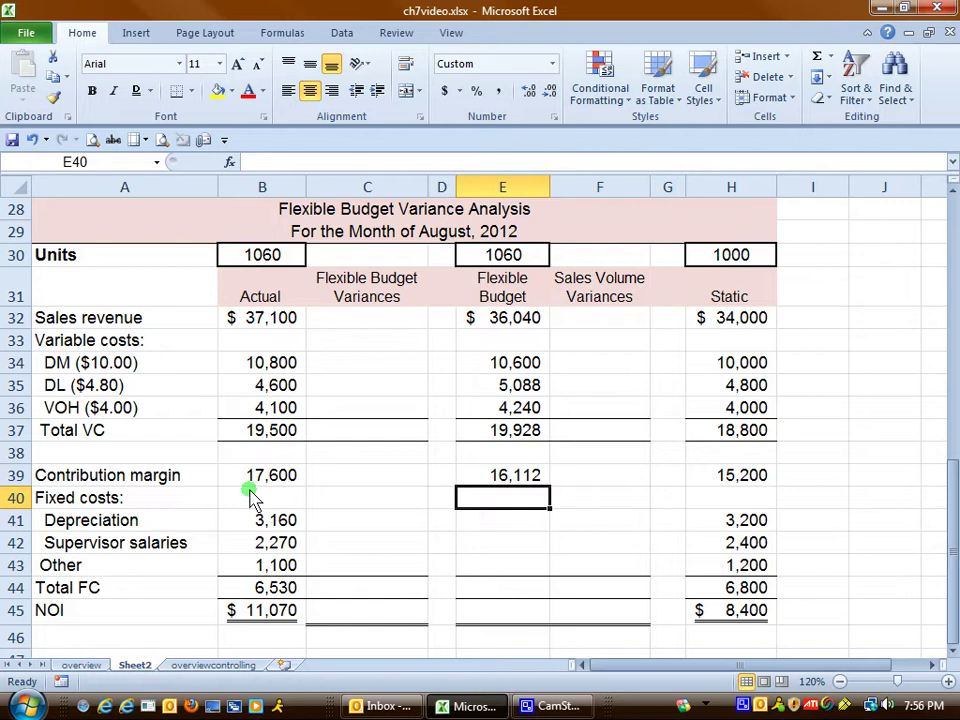
Link the flexible budget's depreciation in E41 to the static budget with =H41 and fill it down through E43 for the other fixed costs.
click(532, 527)
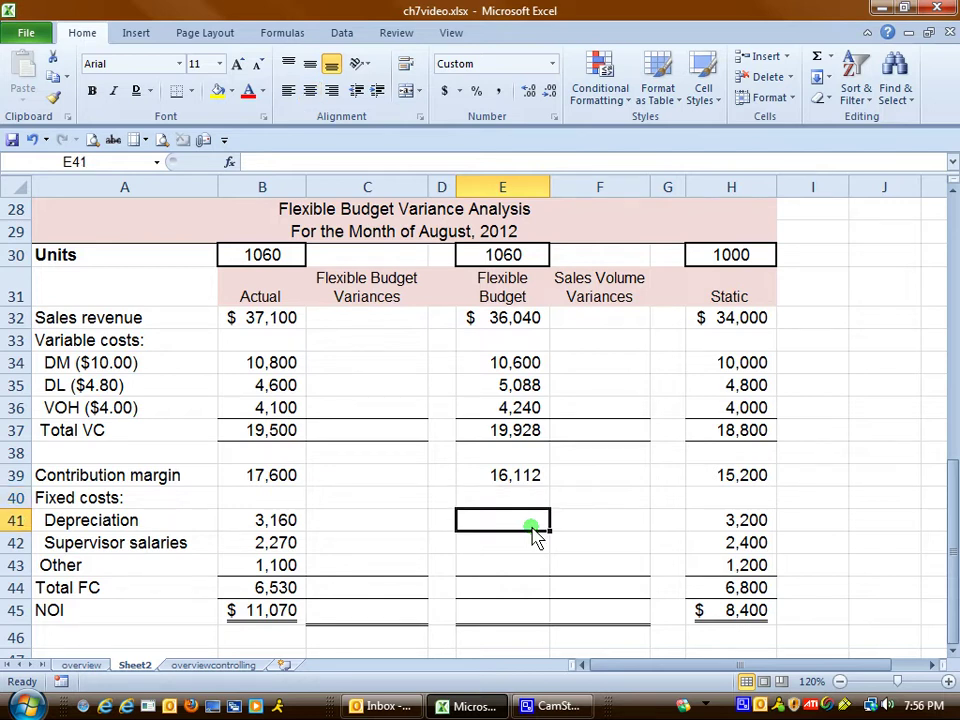
text(=)
click(735, 520)
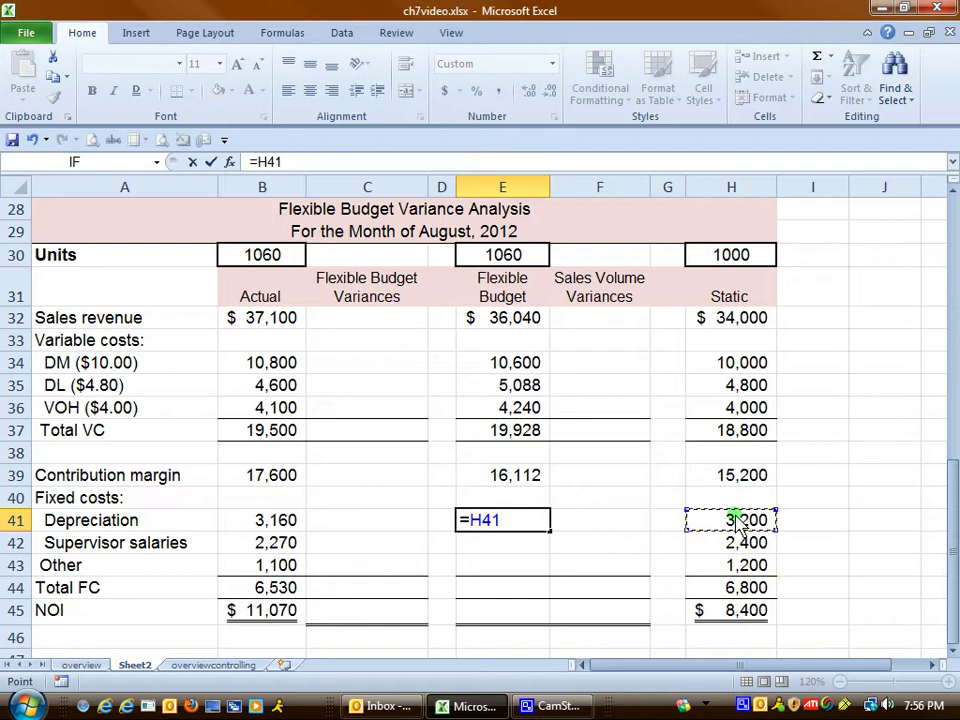
key(Return)
click(546, 526)
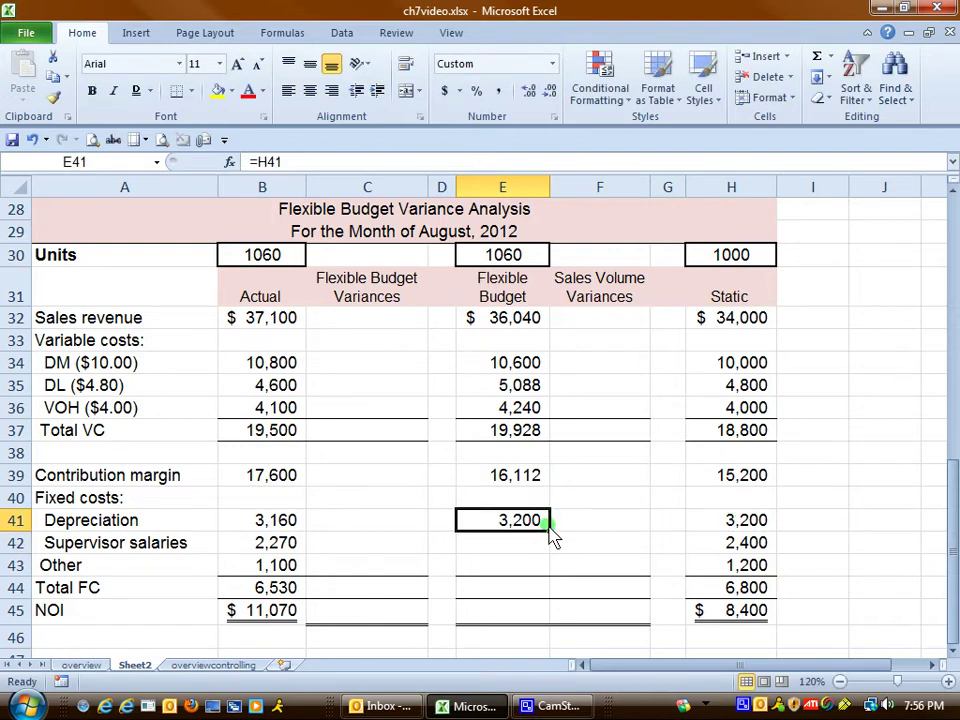
drag(550, 530, 612, 573)
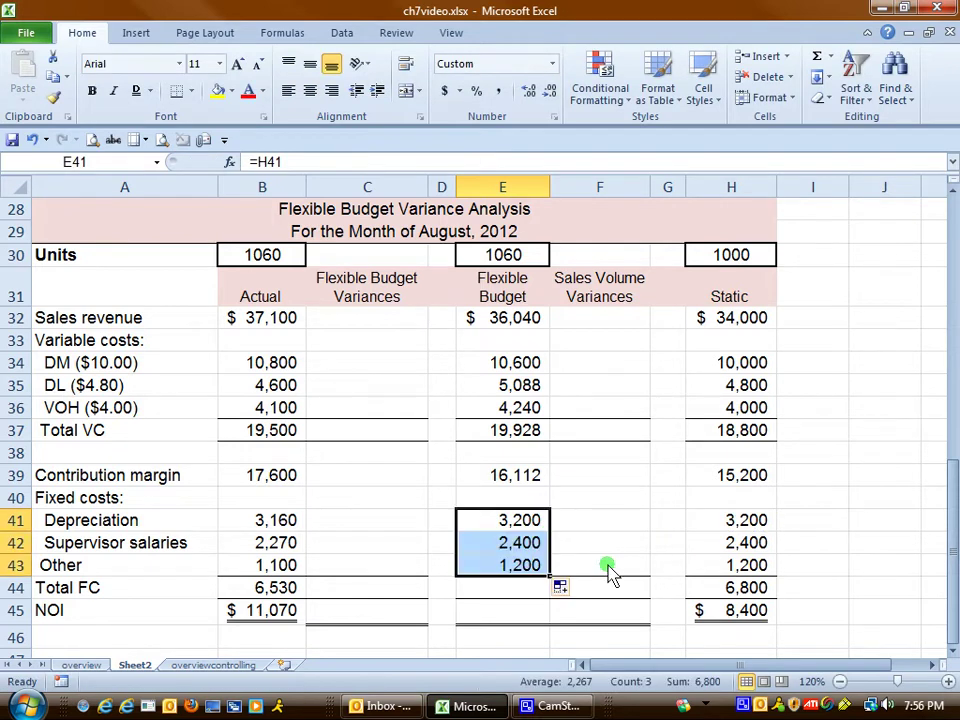
click(608, 567)
click(533, 521)
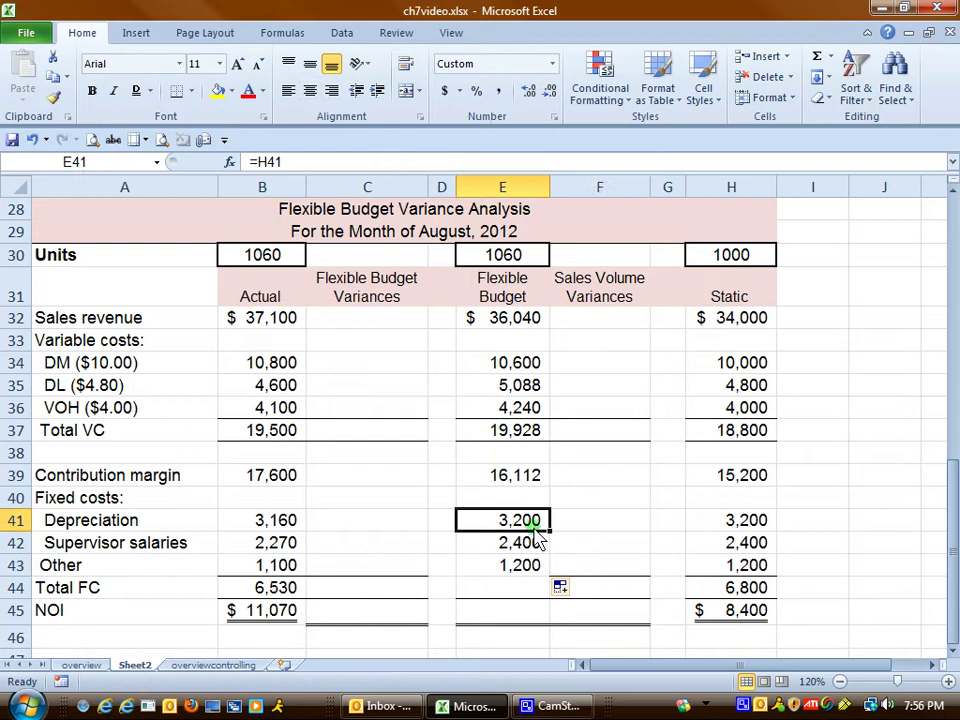
click(533, 565)
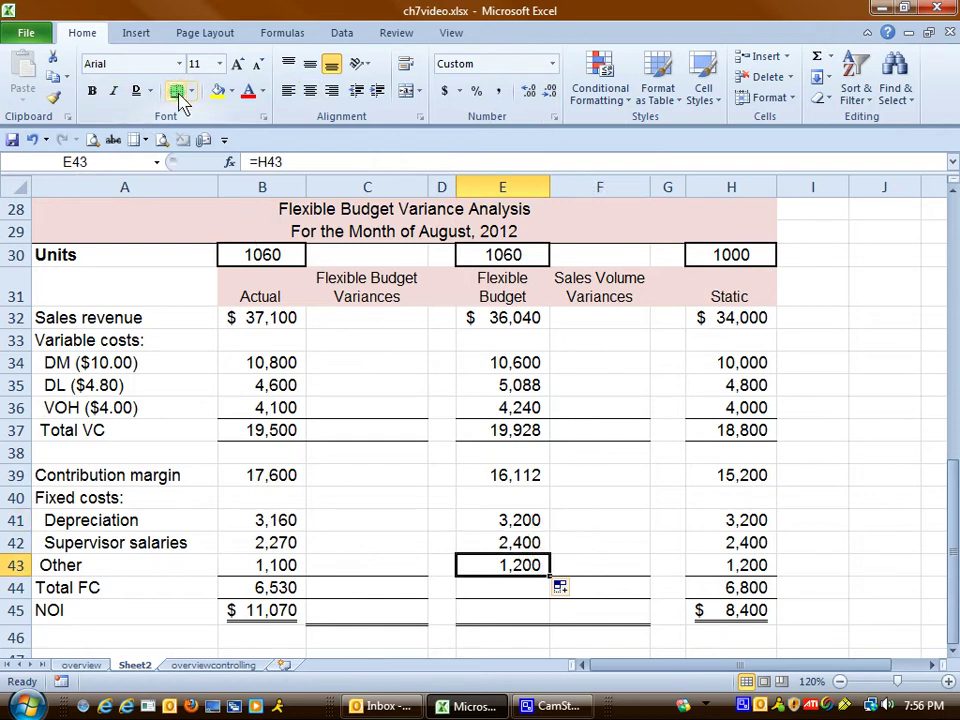
click(506, 520)
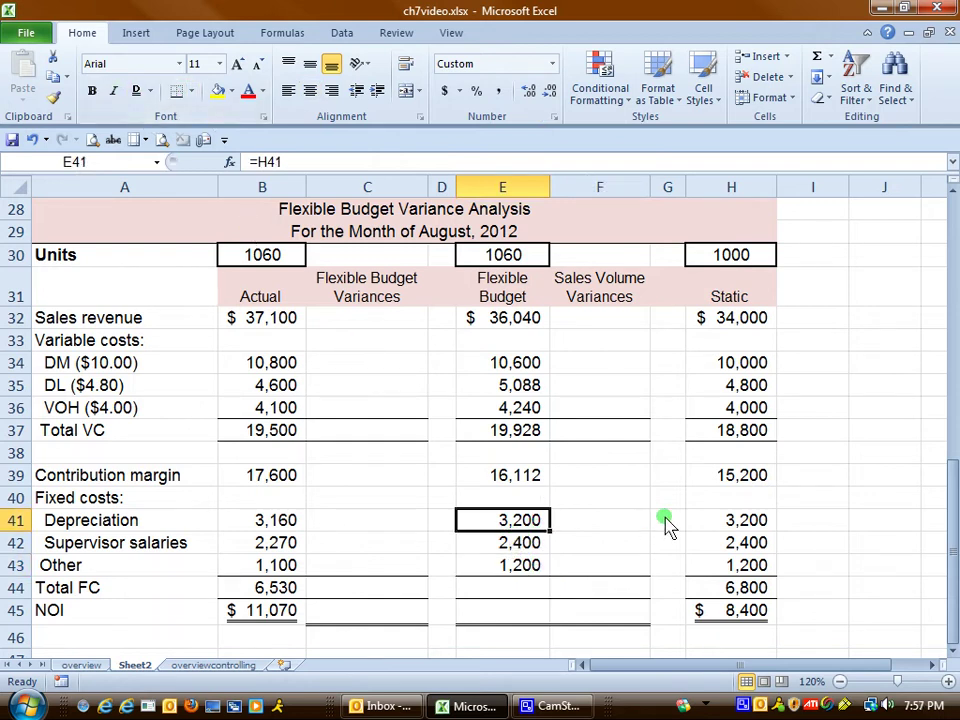
click(720, 520)
Total the flexible budget's fixed costs in E44 with =SUM(E41:E43).
click(546, 584)
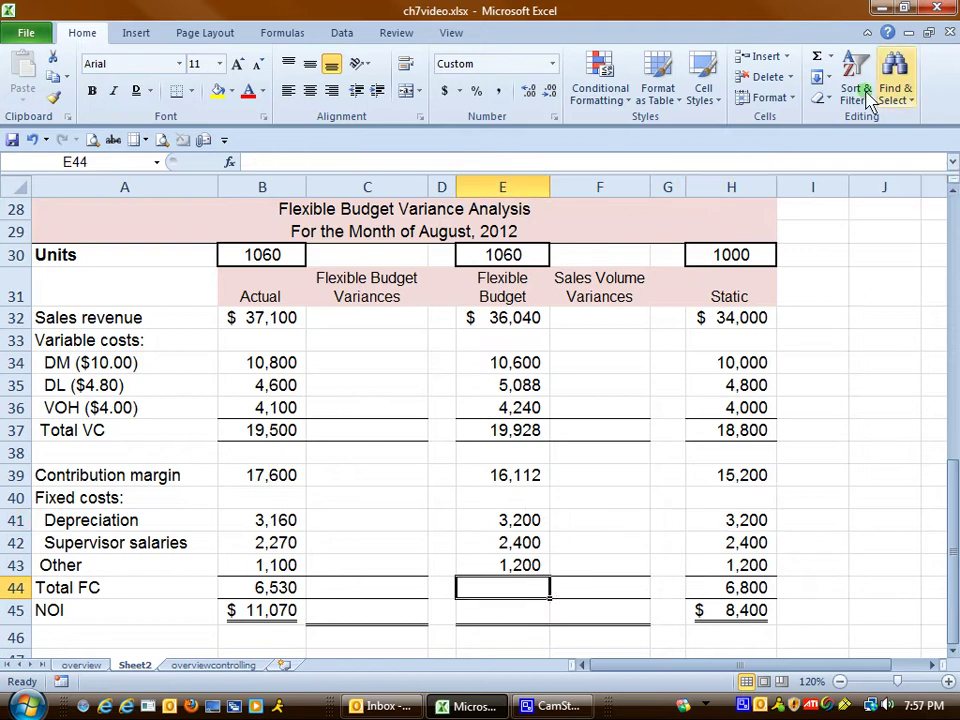
click(816, 57)
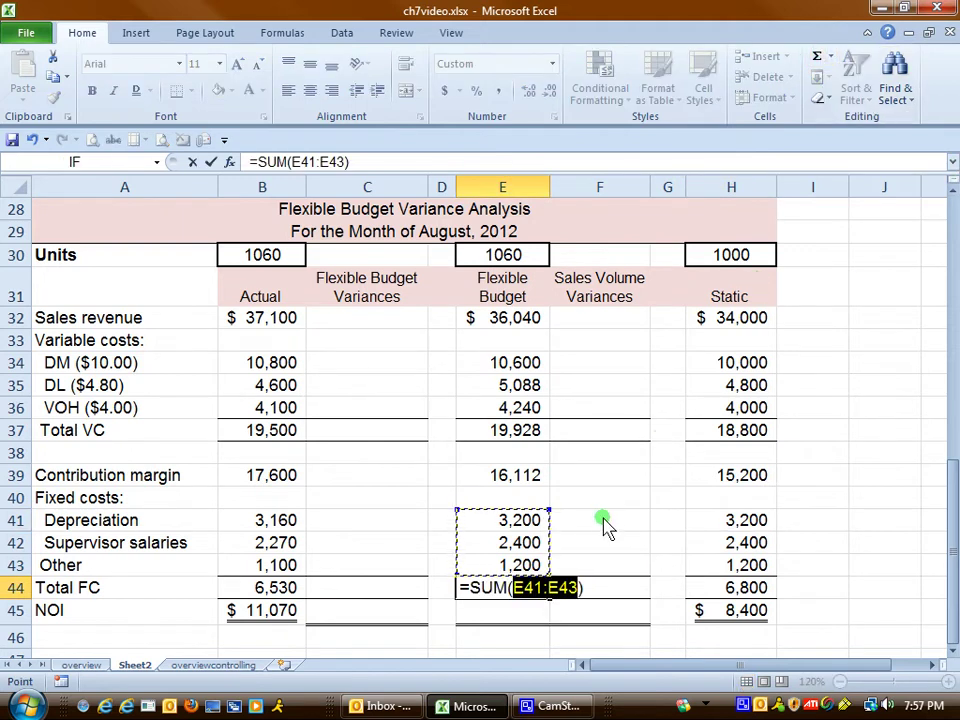
key(Return)
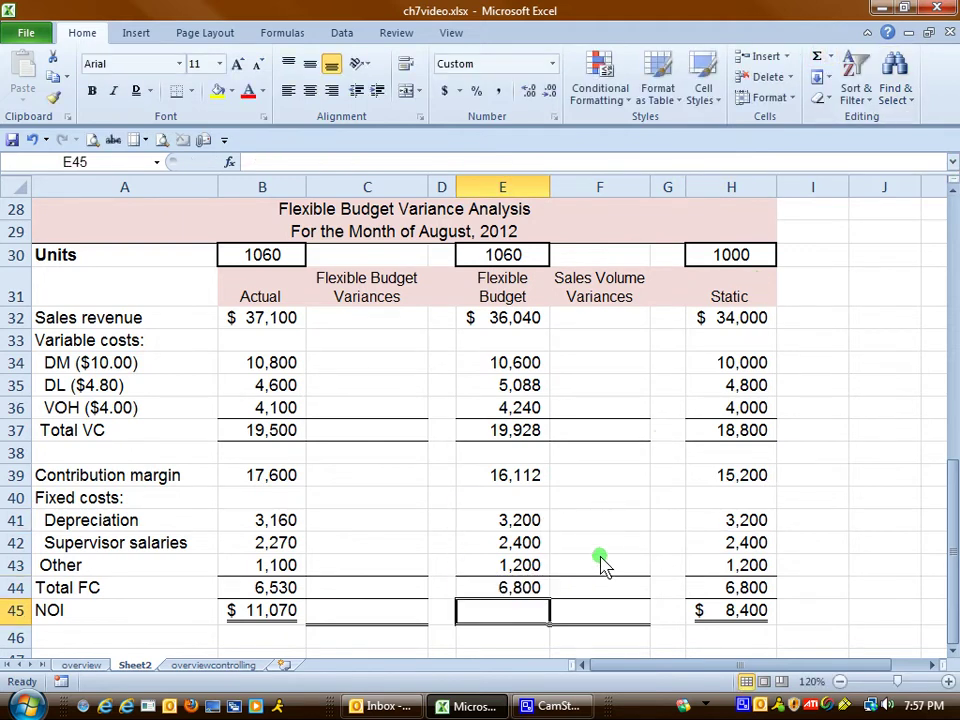
click(539, 590)
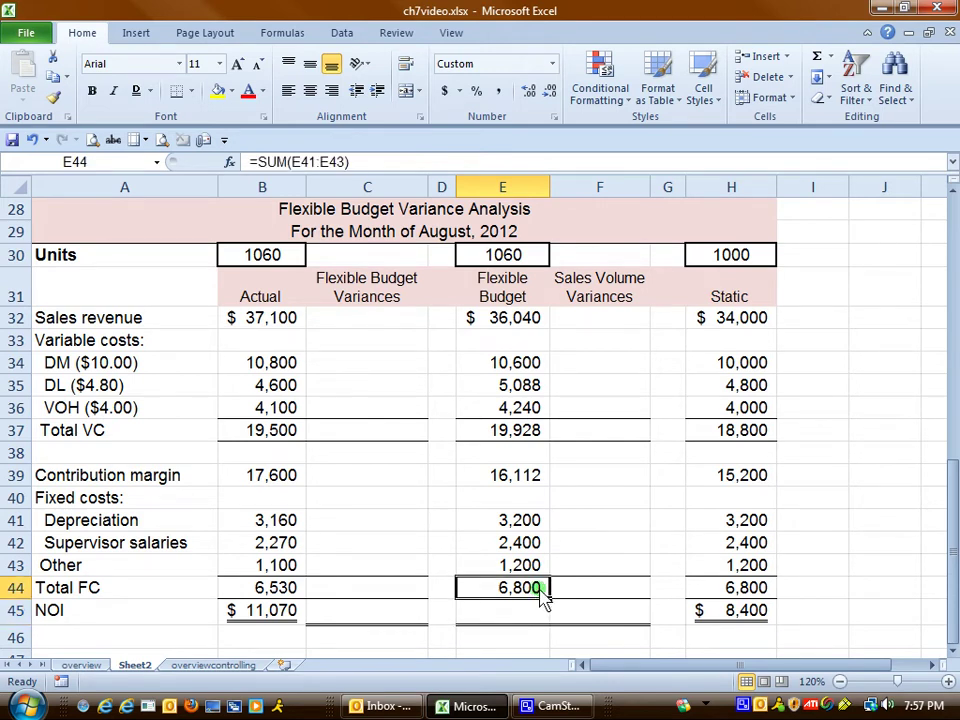
click(529, 619)
text(-)
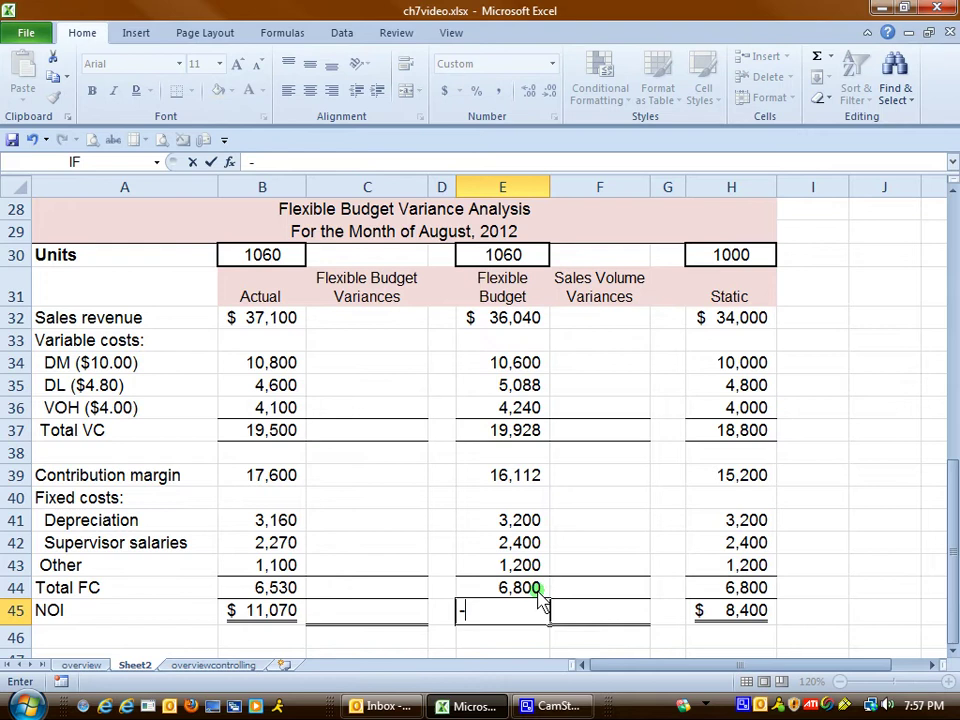
click(529, 480)
text(-)
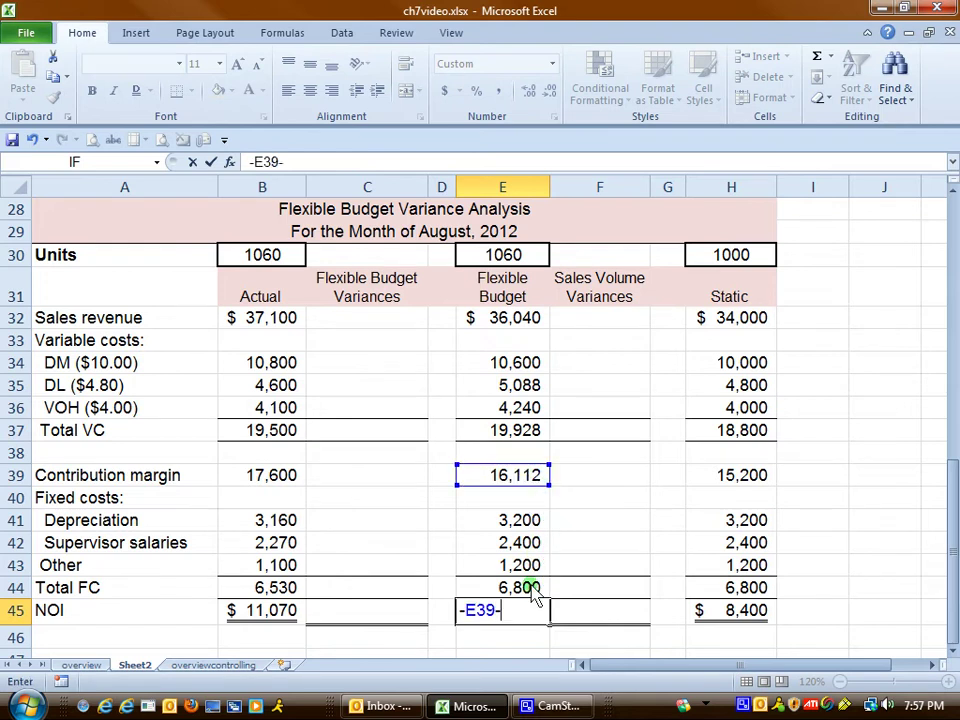
click(533, 590)
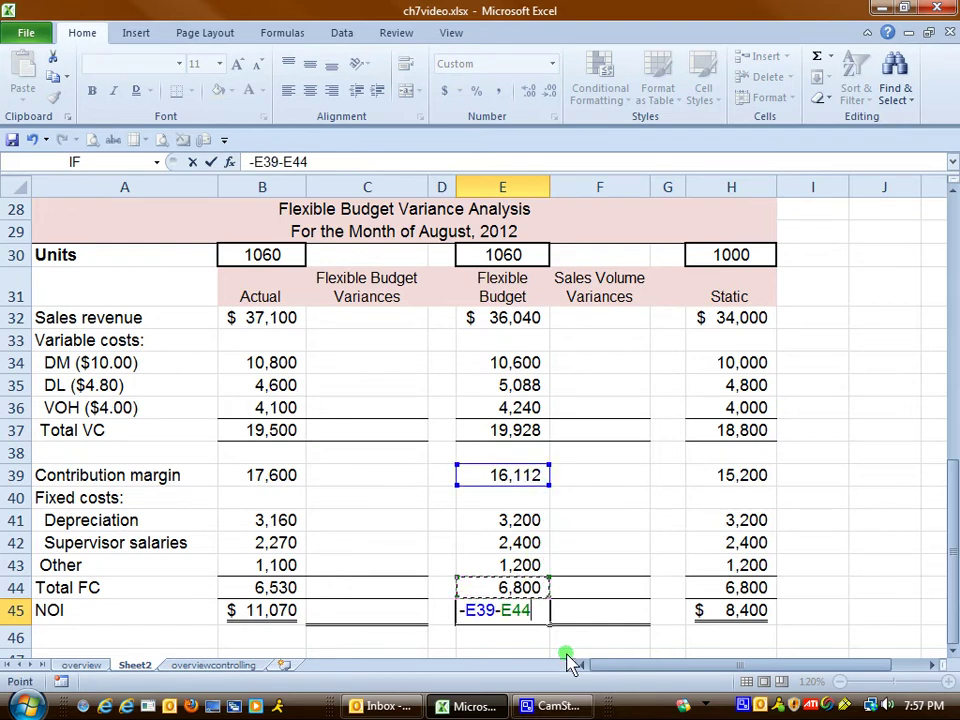
key(Return)
Calculate the flexible budget's NOI in E45 as contribution margin minus total fixed costs, =E39-E44.
click(519, 615)
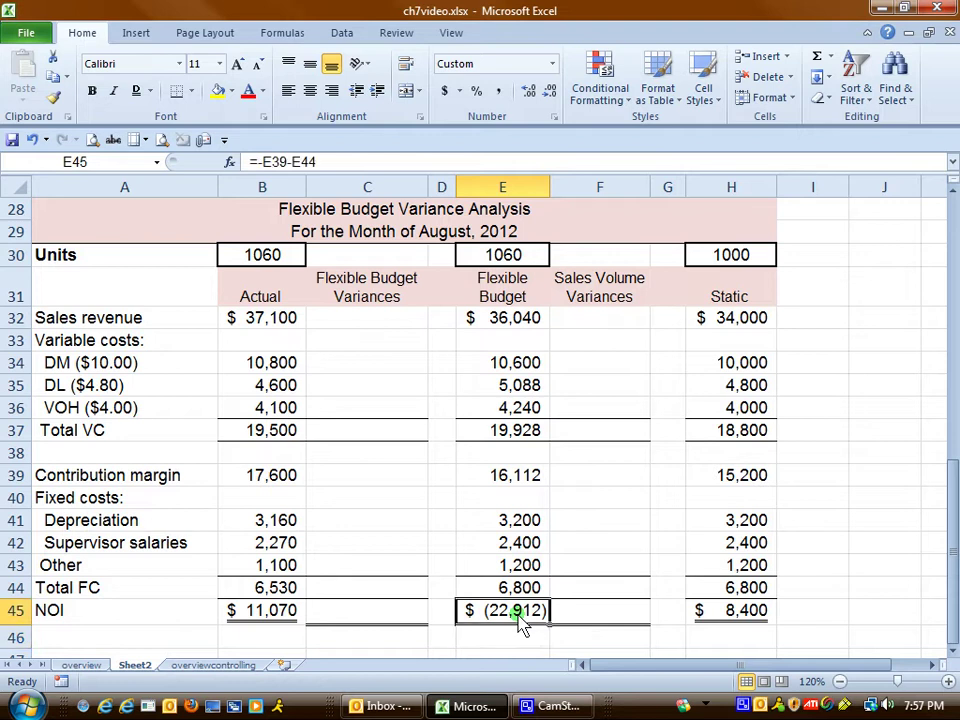
text(=)
click(512, 475)
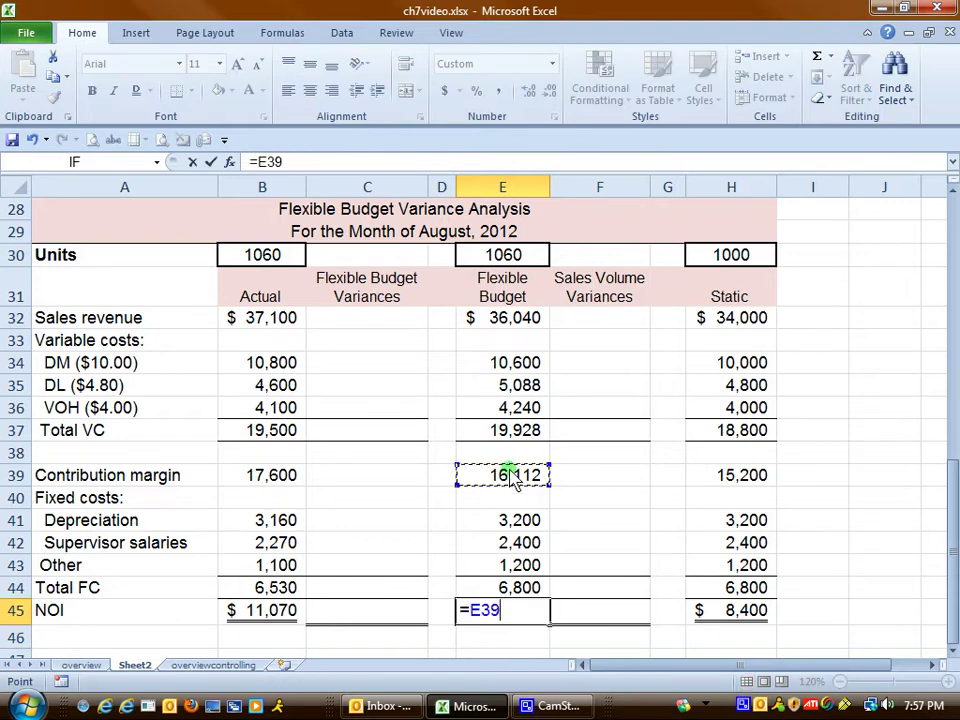
text(-)
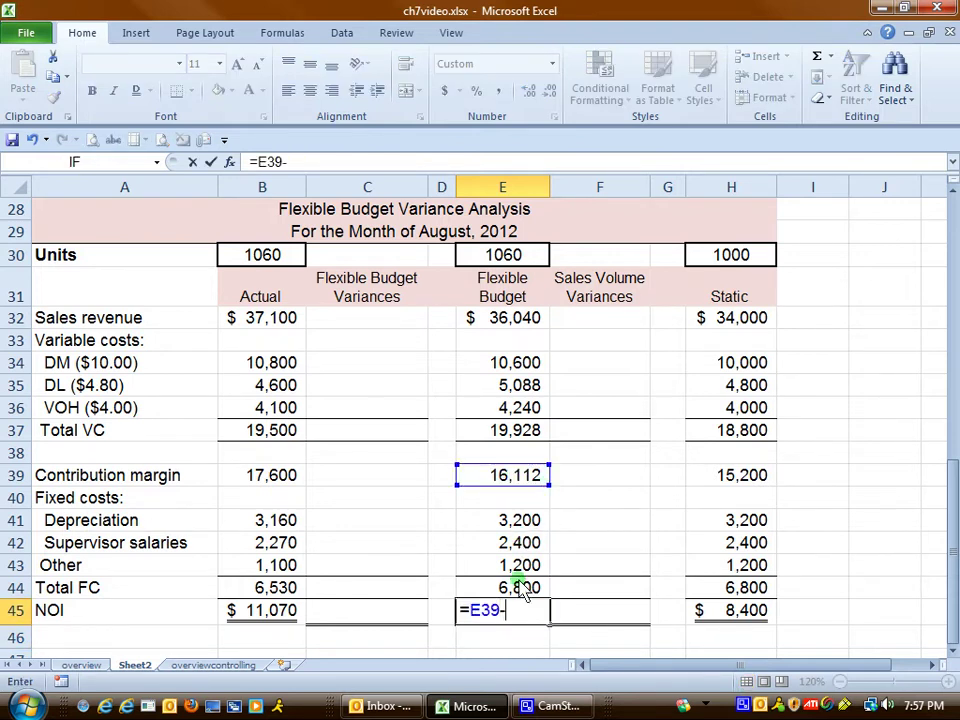
click(510, 585)
key(Return)
click(515, 620)
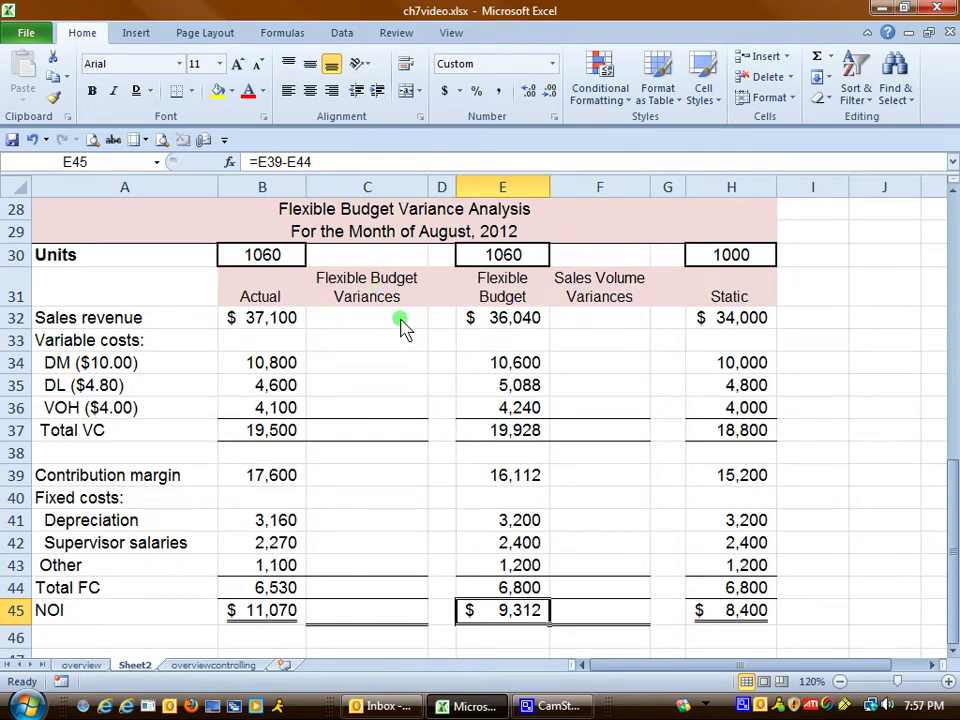
Calculate the sales revenue's flexible budget variance in C32 as actual minus flexible budget, =B32-E32.
click(401, 325)
text(=)
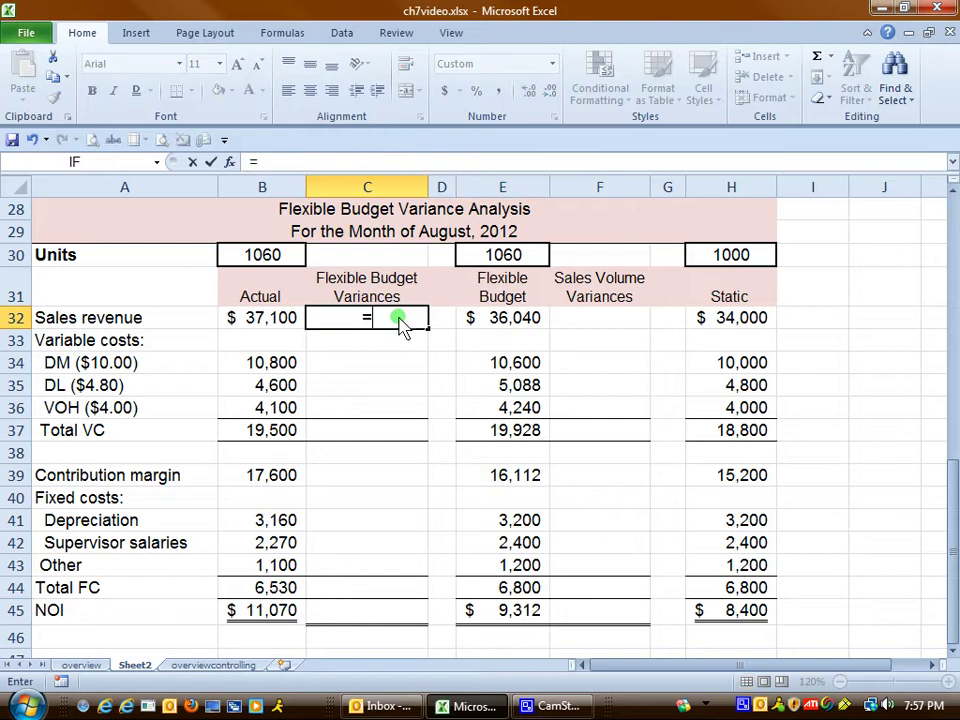
click(271, 322)
text(-)
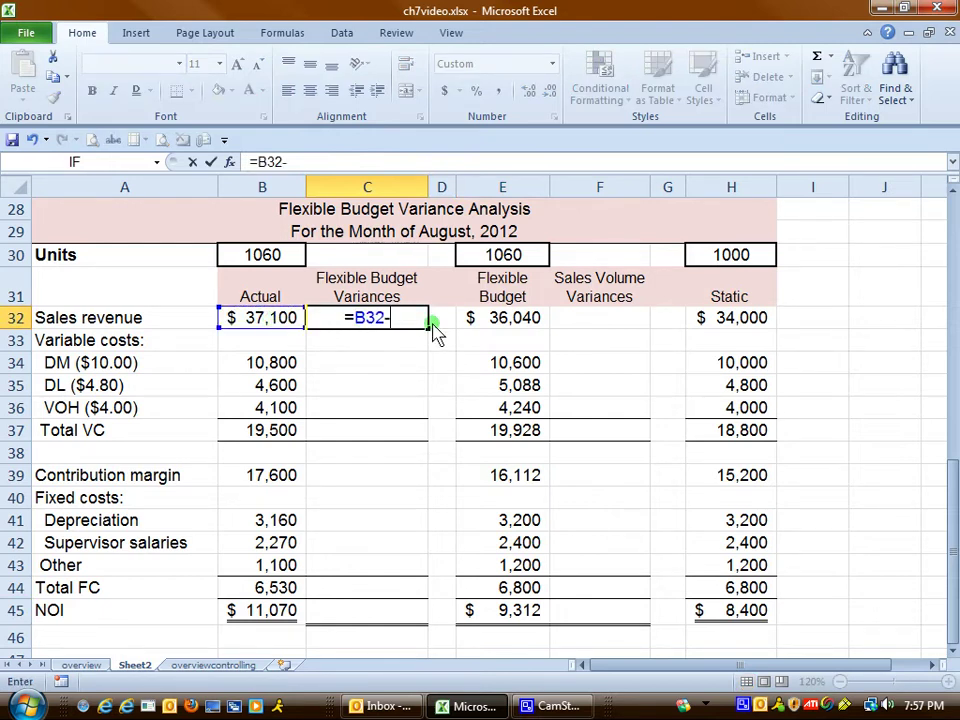
click(503, 322)
key(Return)
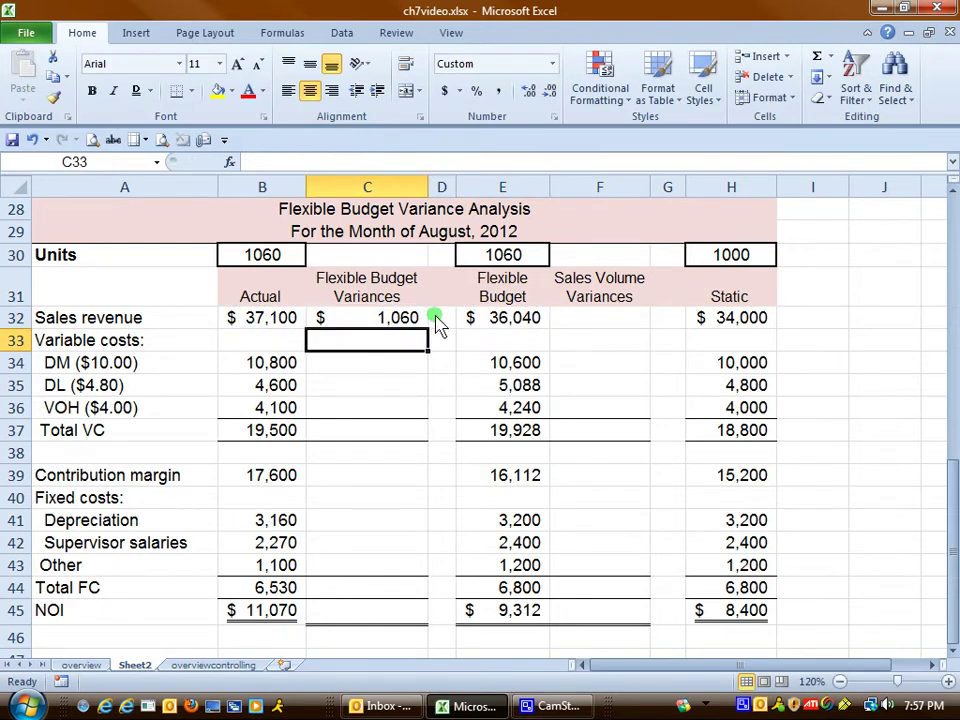
Compare actual and flexible budget sales revenue and mark the sales revenue variance as favorable with F in D32.
click(441, 320)
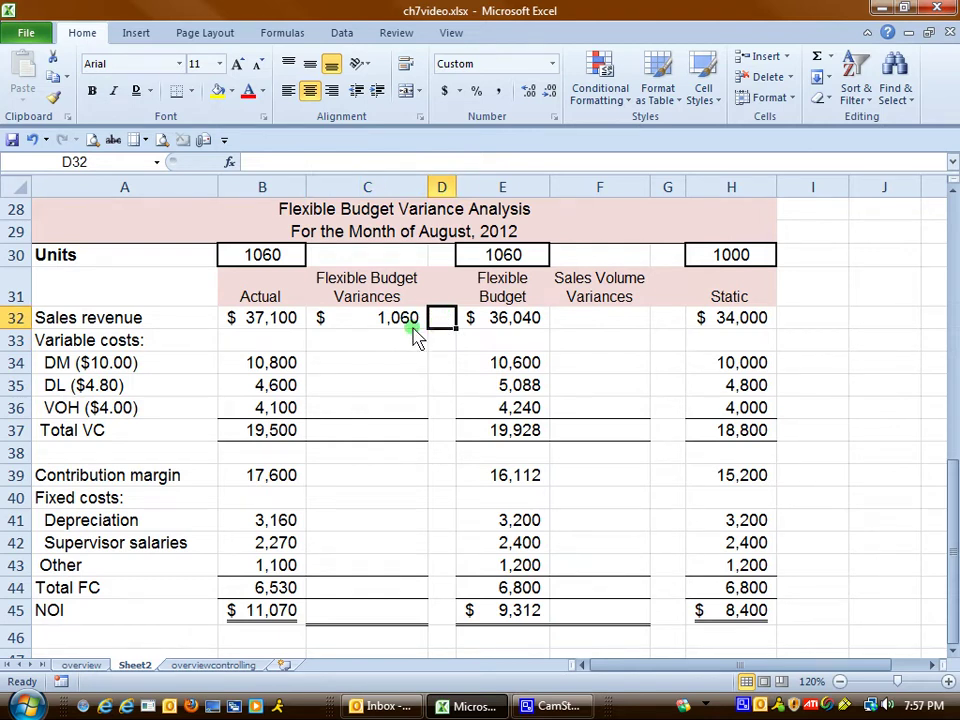
click(263, 322)
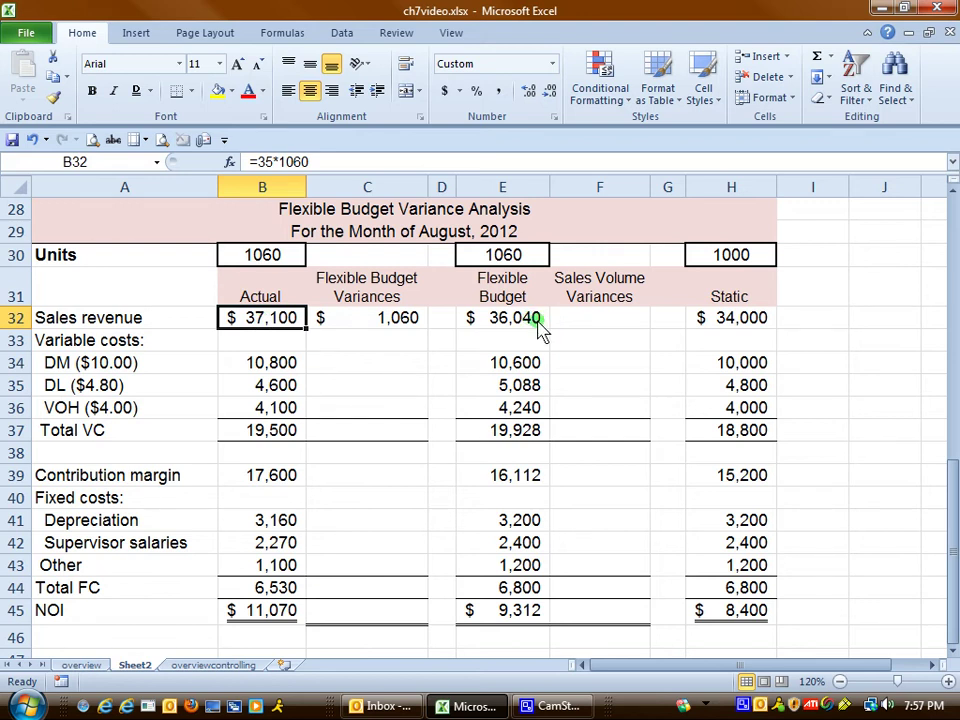
click(534, 325)
click(442, 324)
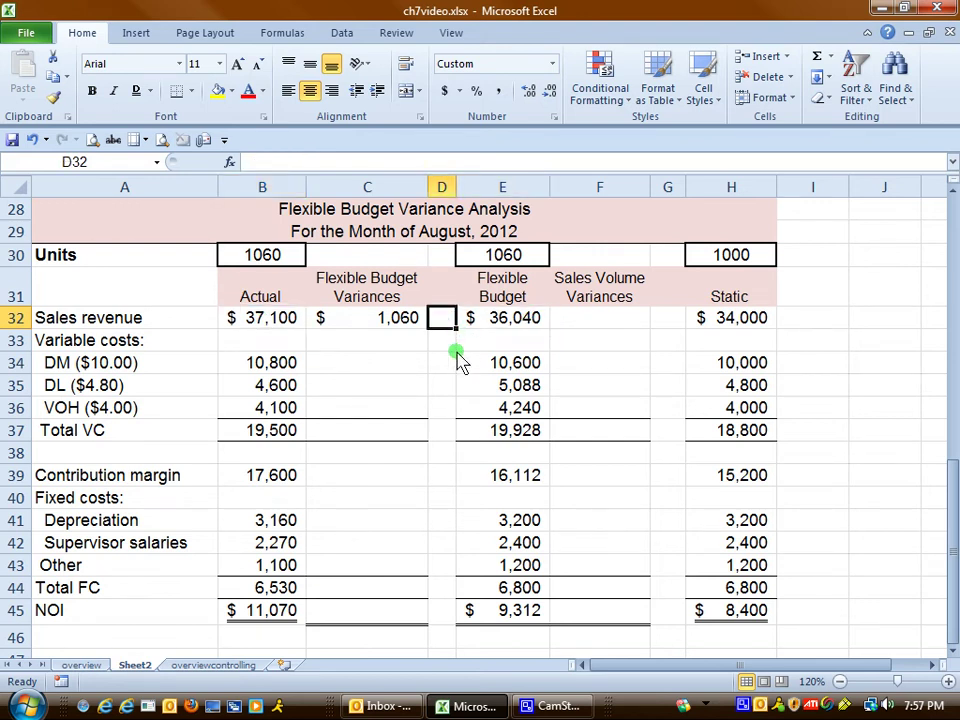
text(F)
Calculate the direct materials' flexible budget variance in C34 as flexible budget minus actual, =E34-B34.
click(400, 367)
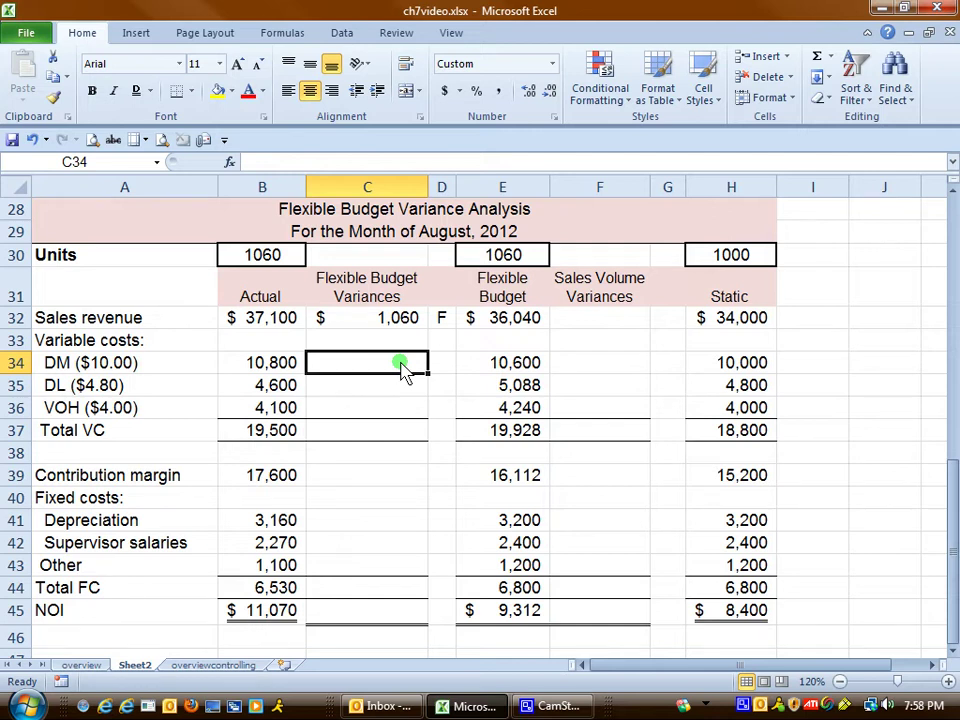
text(=)
click(502, 366)
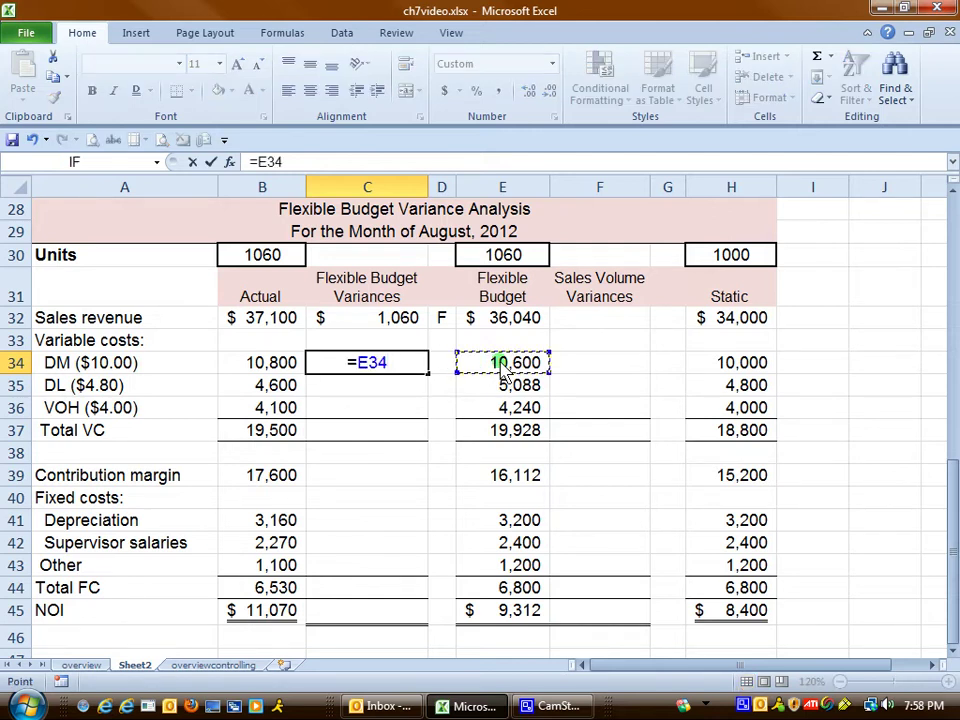
text(-)
click(302, 363)
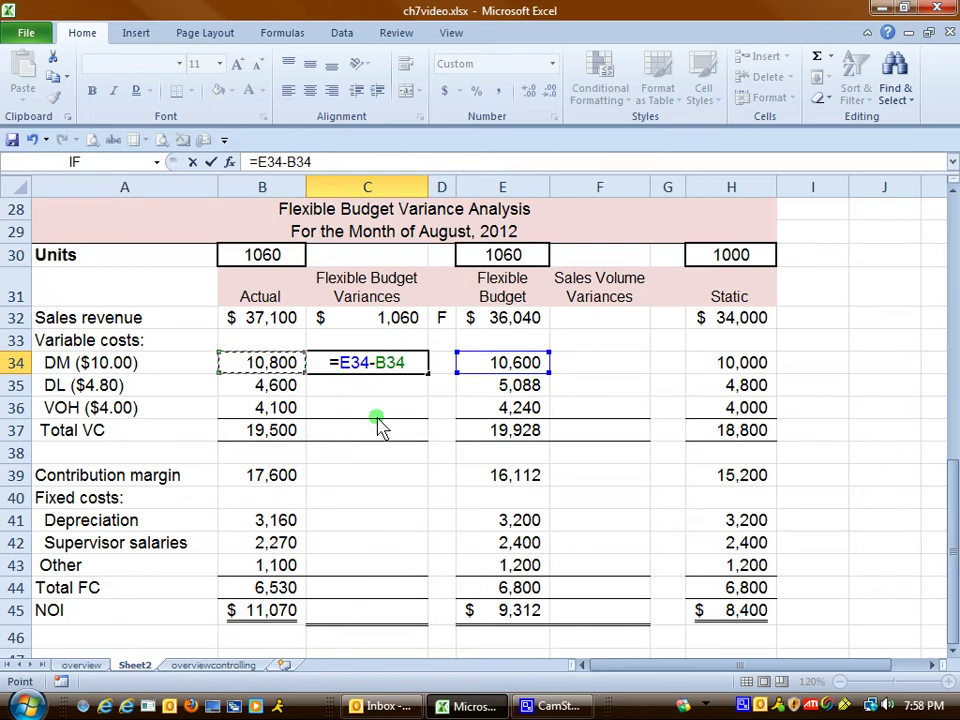
key(Return)
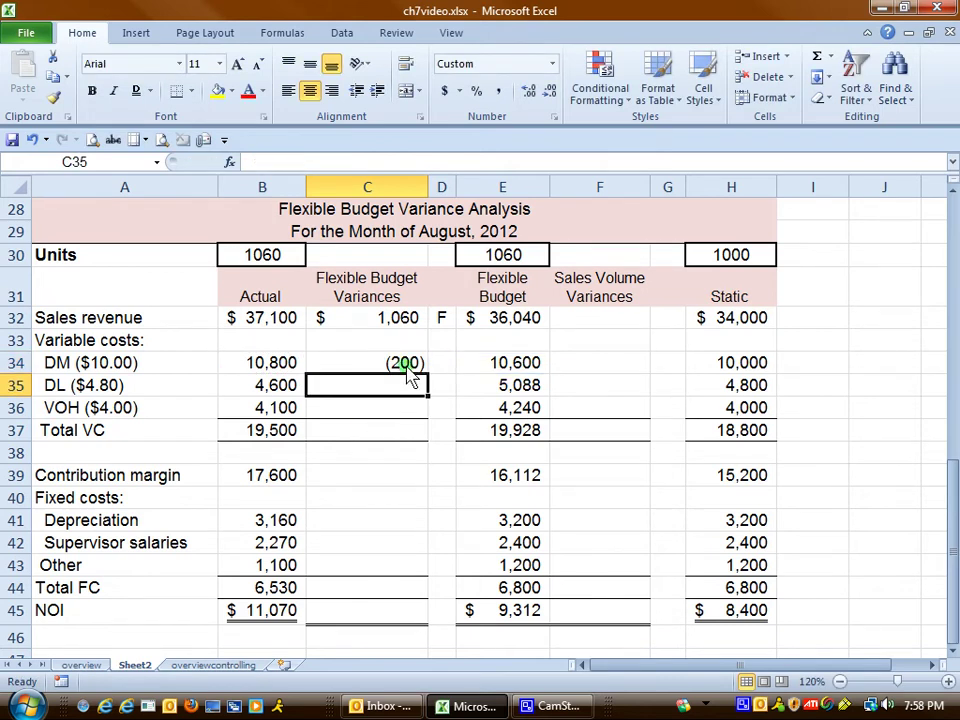
Mark the direct materials variance as unfavorable with U in D34 and select the variance cell C34 again.
click(408, 370)
click(442, 366)
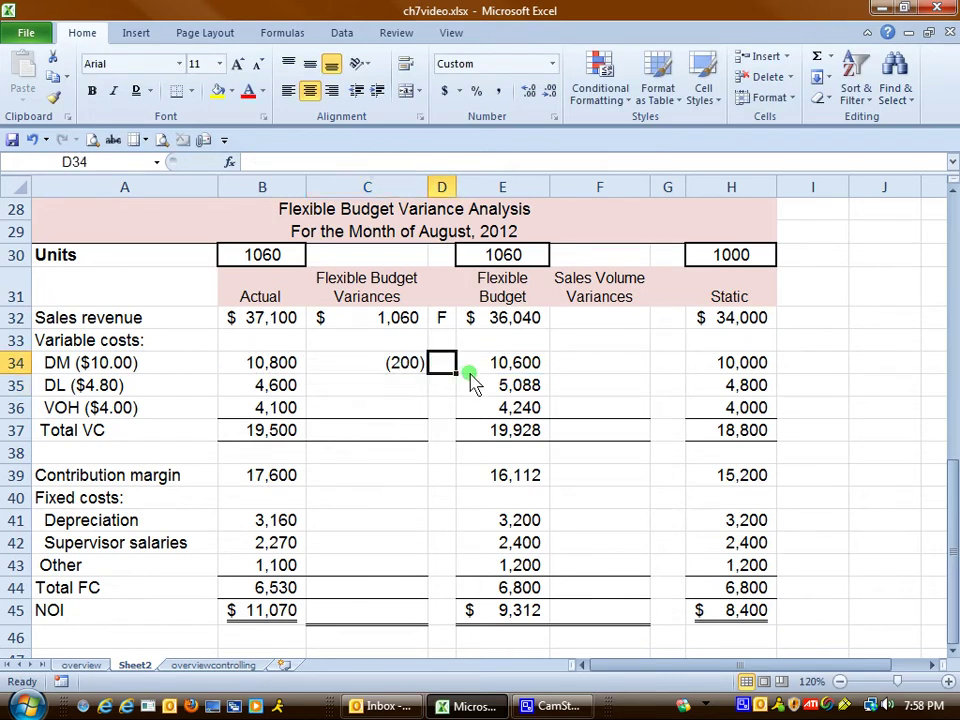
text(U)
key(Return)
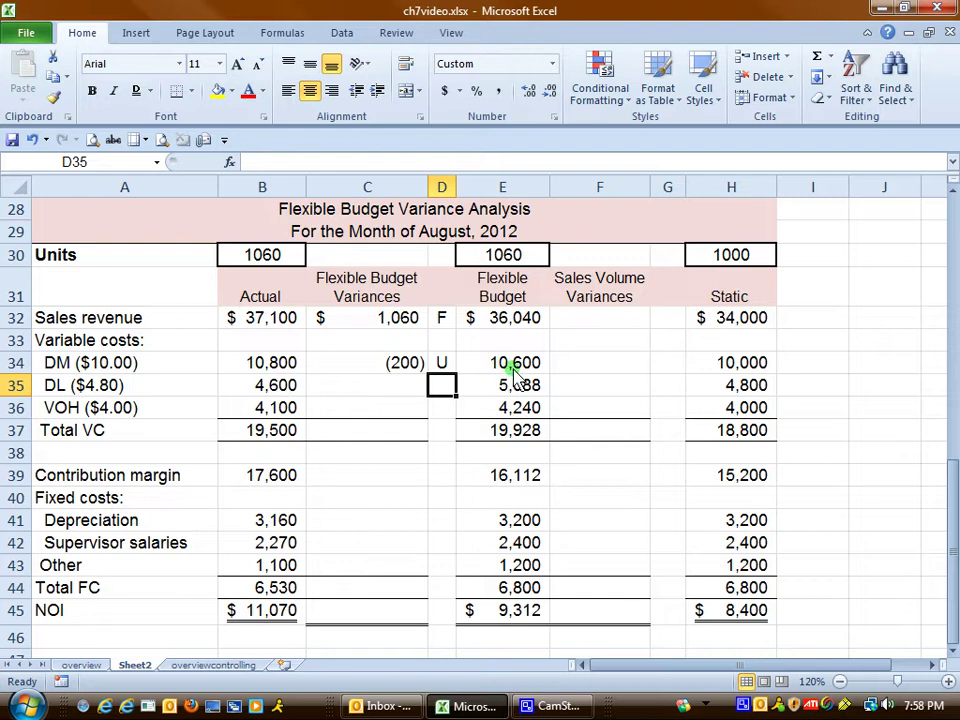
click(421, 369)
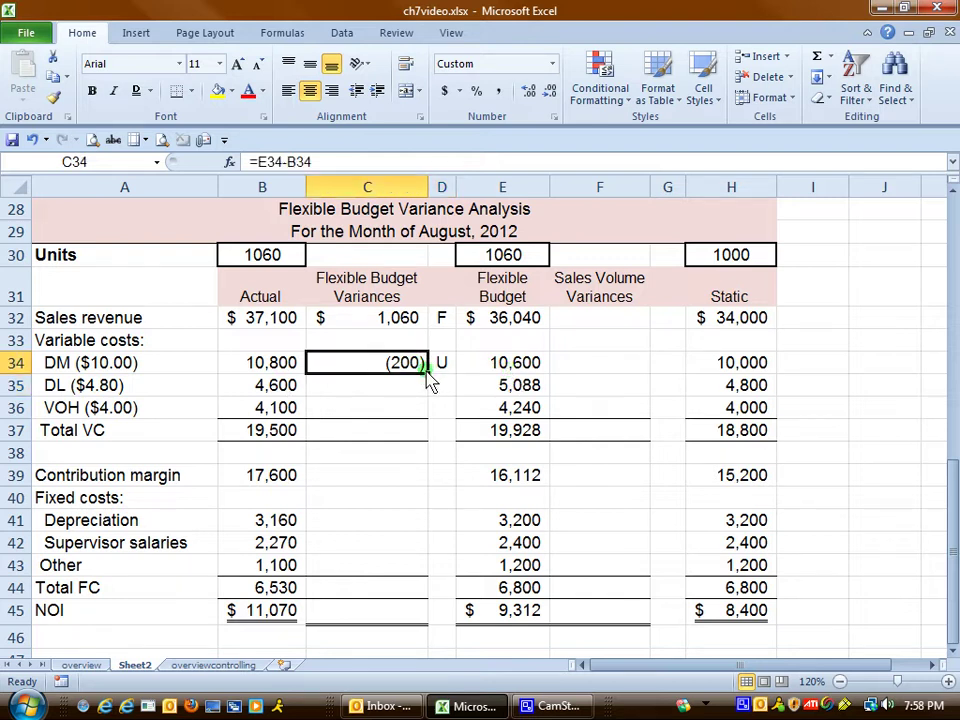
Copy the direct materials variance formula from C34 to the direct labor and variable overhead rows, C35:C36.
drag(425, 370, 425, 416)
click(405, 429)
click(408, 384)
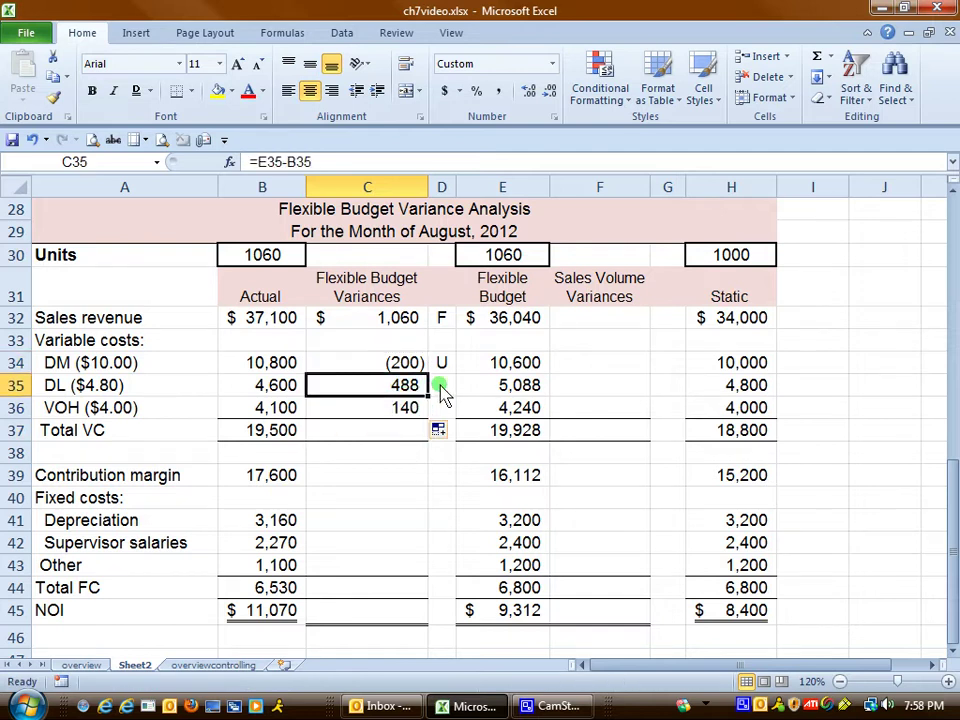
Mark the direct labor and variable overhead variances as favorable with F in D35 and D36.
click(446, 388)
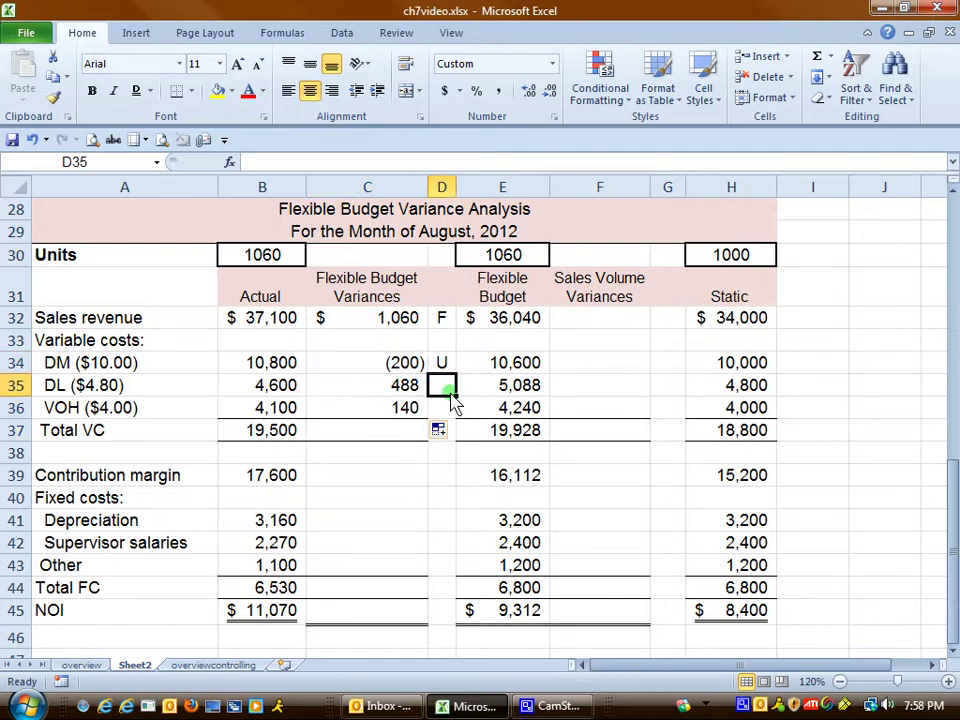
text(F)
click(444, 410)
text(F)
click(405, 474)
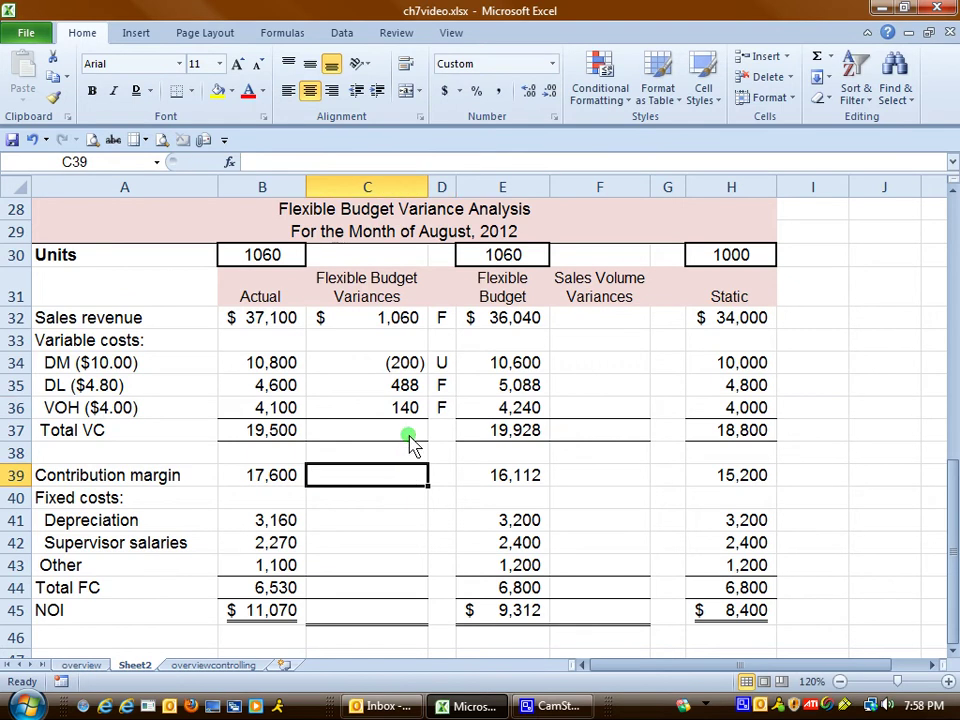
Copy the variance formula from C36 down through the NOI row, C45.
click(418, 410)
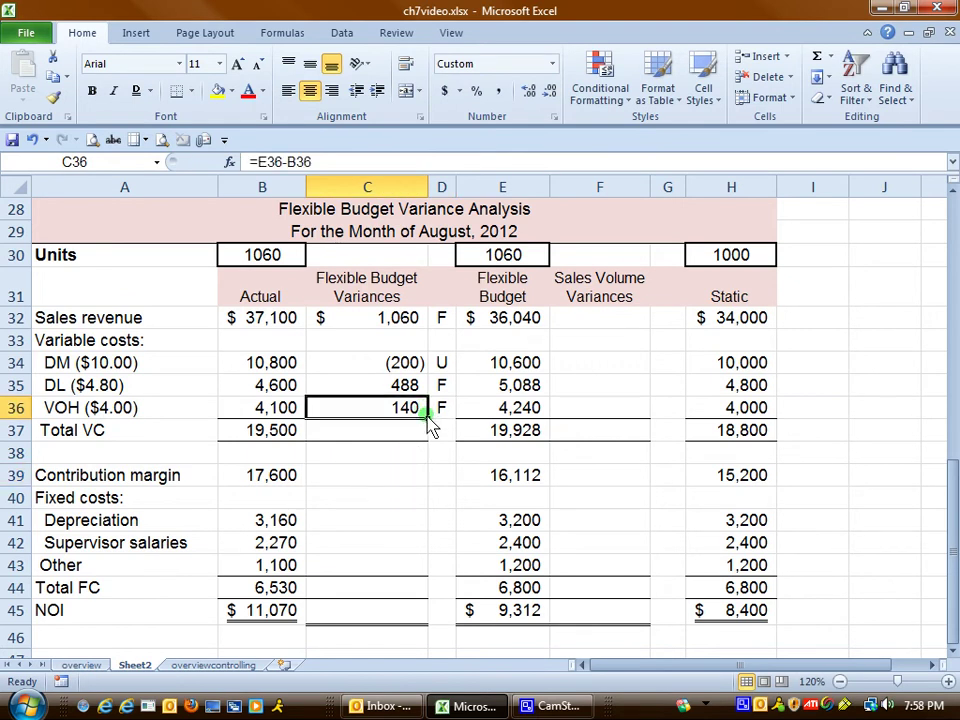
drag(428, 419, 422, 622)
click(407, 432)
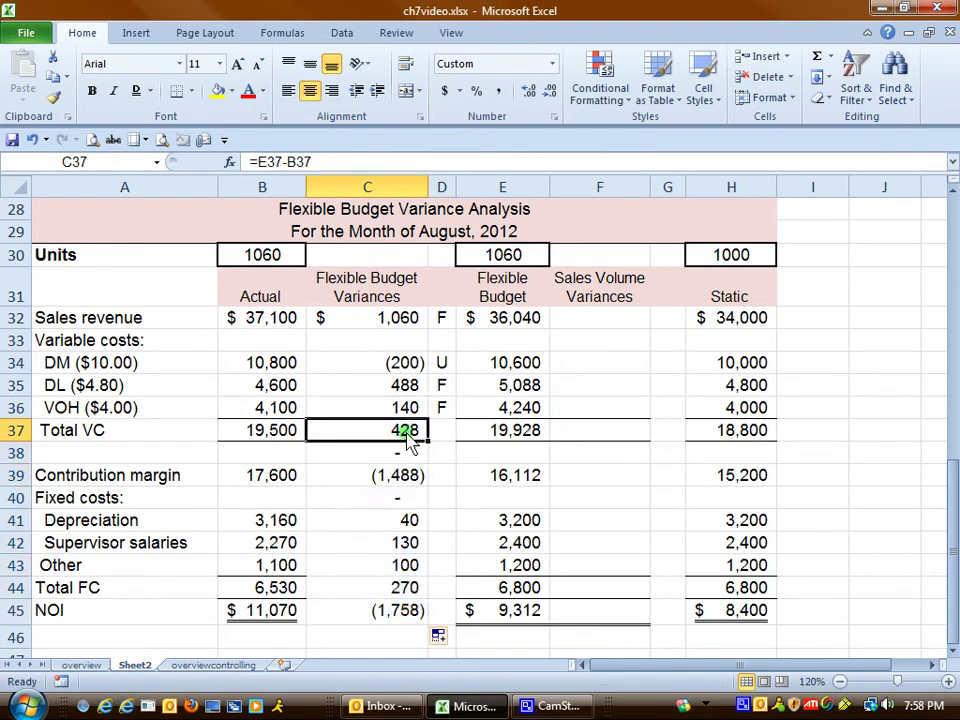
Check the total variable cost variance against the rows above it and mark it as favorable with F in D37.
click(410, 407)
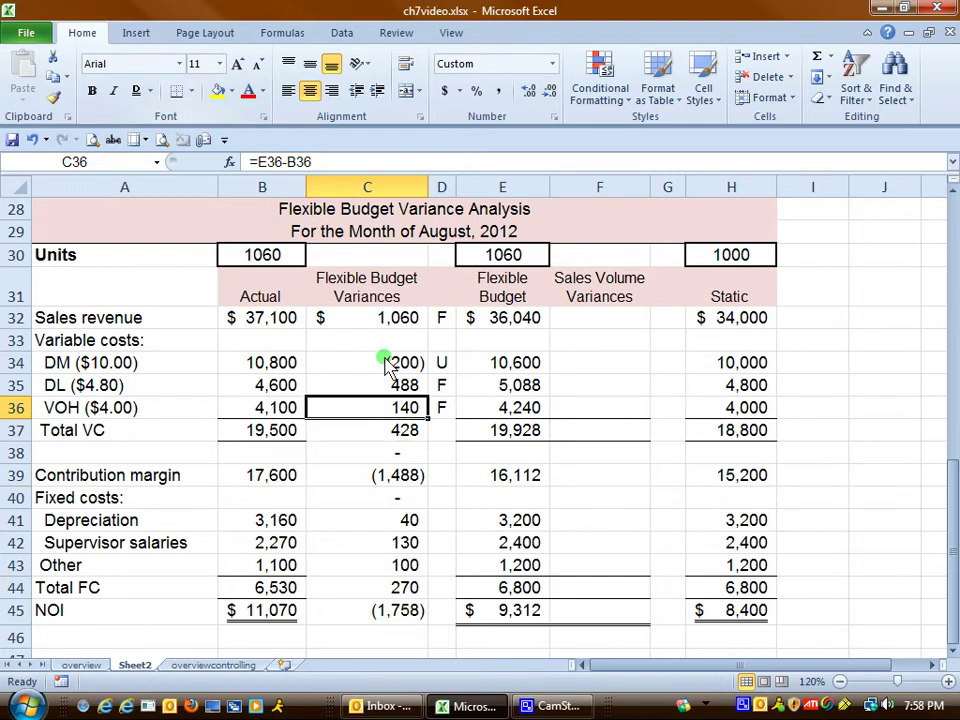
click(418, 436)
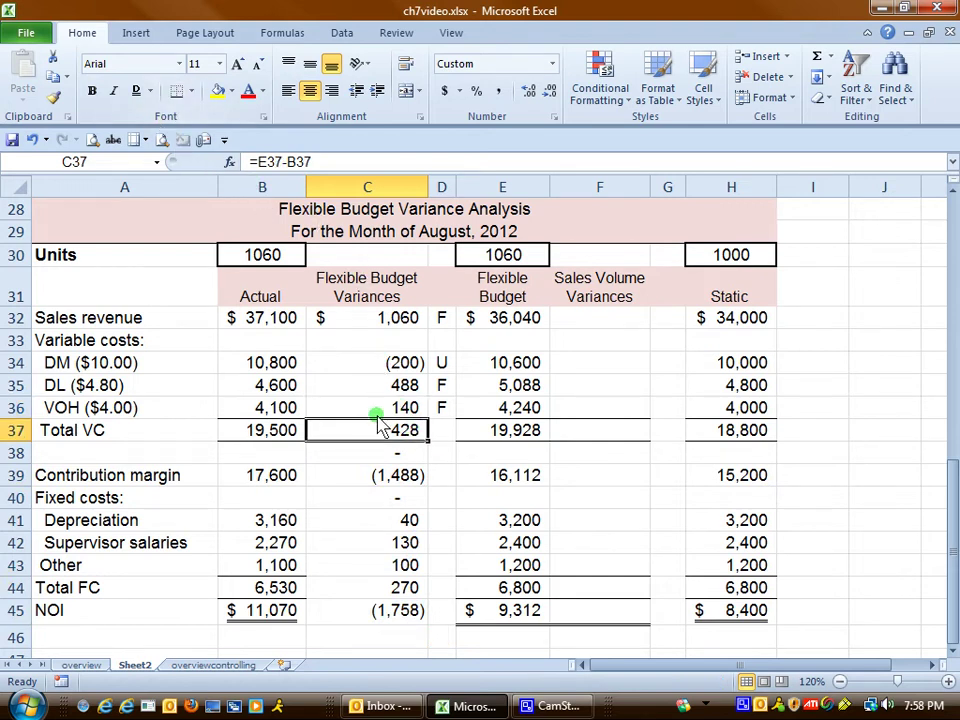
click(441, 430)
text(F)
Clear the copied formulas from C38:C40, including the contribution margin variance.
click(330, 455)
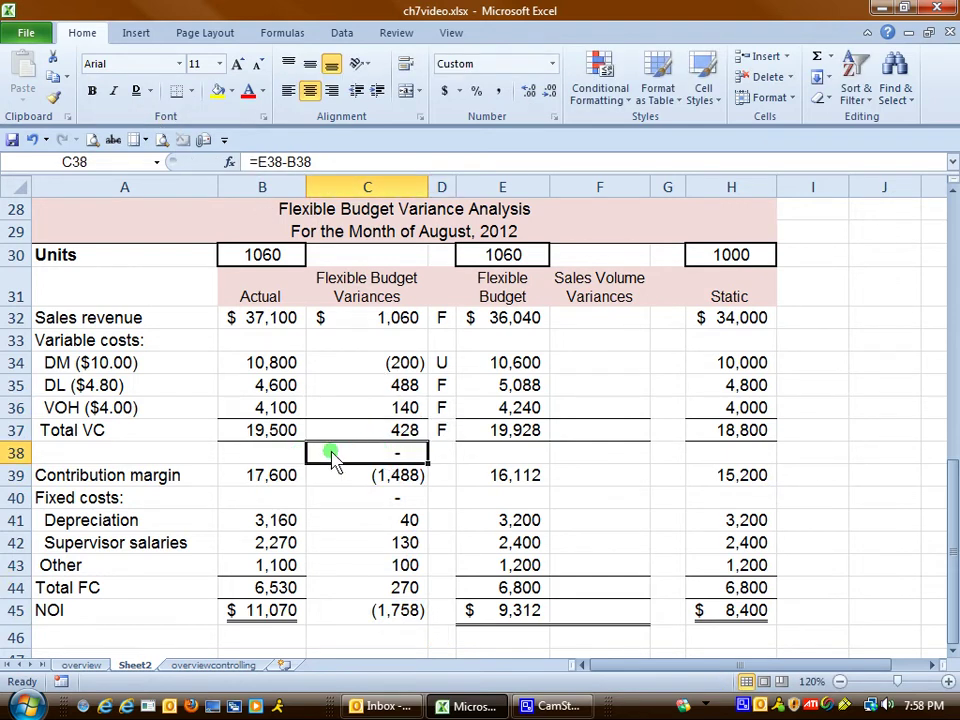
click(418, 476)
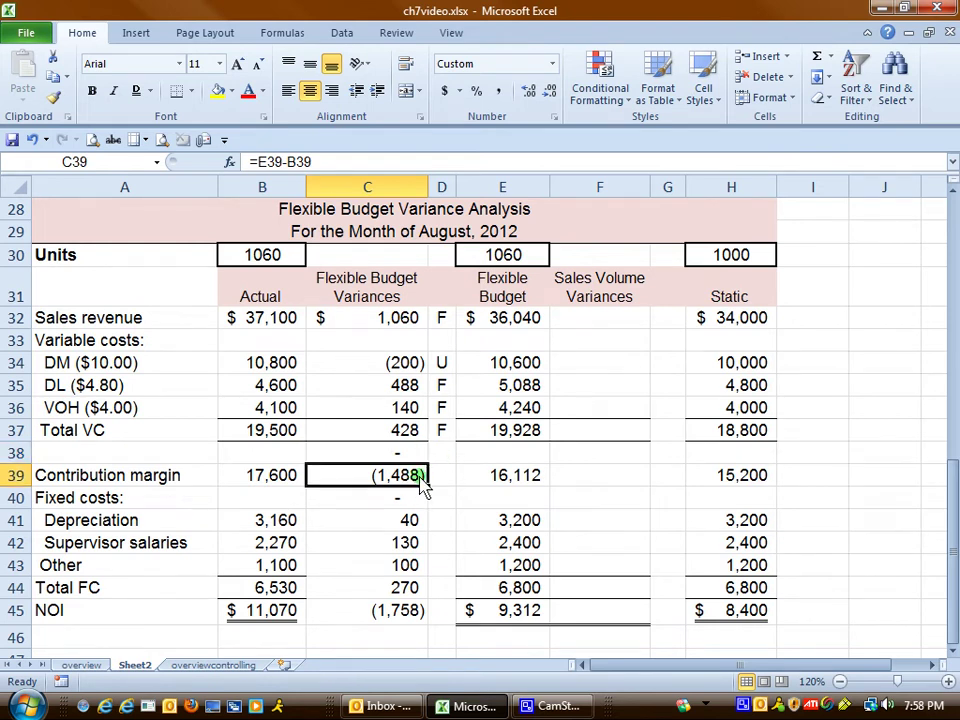
mouse_move(420, 482)
mouse_down()
mouse_move(407, 486)
mouse_move(414, 472)
mouse_move(414, 503)
mouse_up()
Calculate the contribution margin variance in C39 as actual minus flexible budget, =B39-E39, and mark it favorable with F in D39.
click(408, 484)
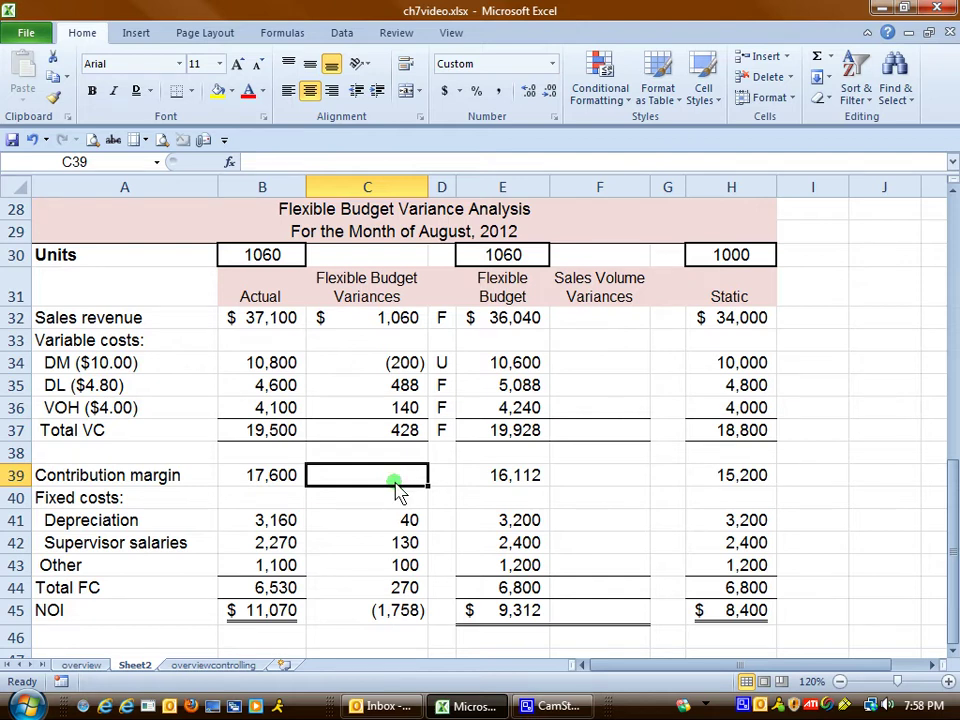
text(=)
click(284, 484)
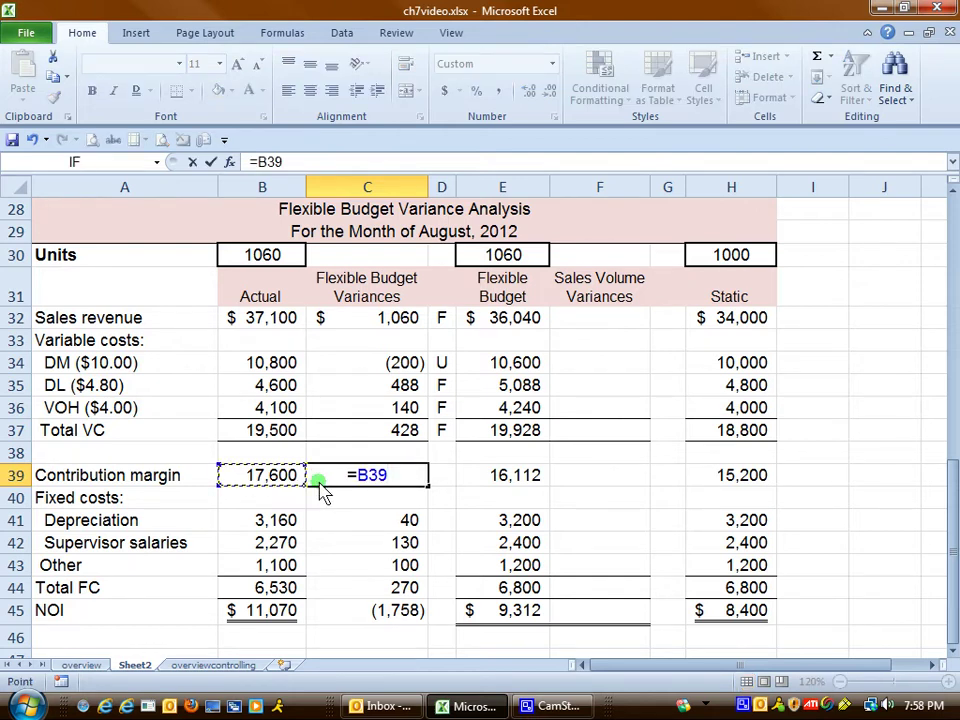
text(-)
click(488, 480)
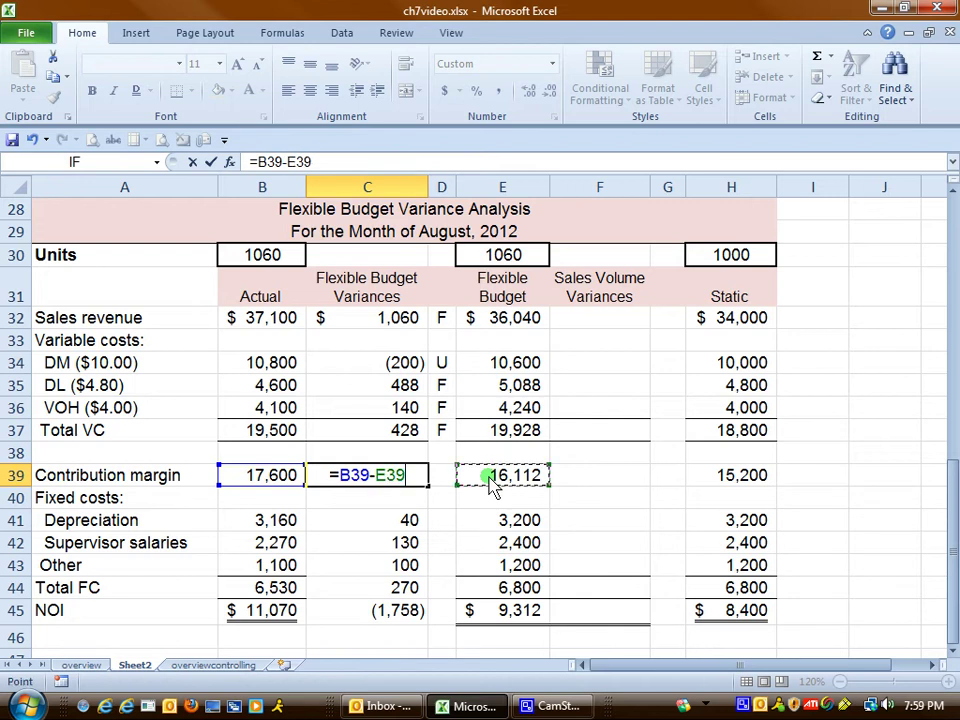
key(Return)
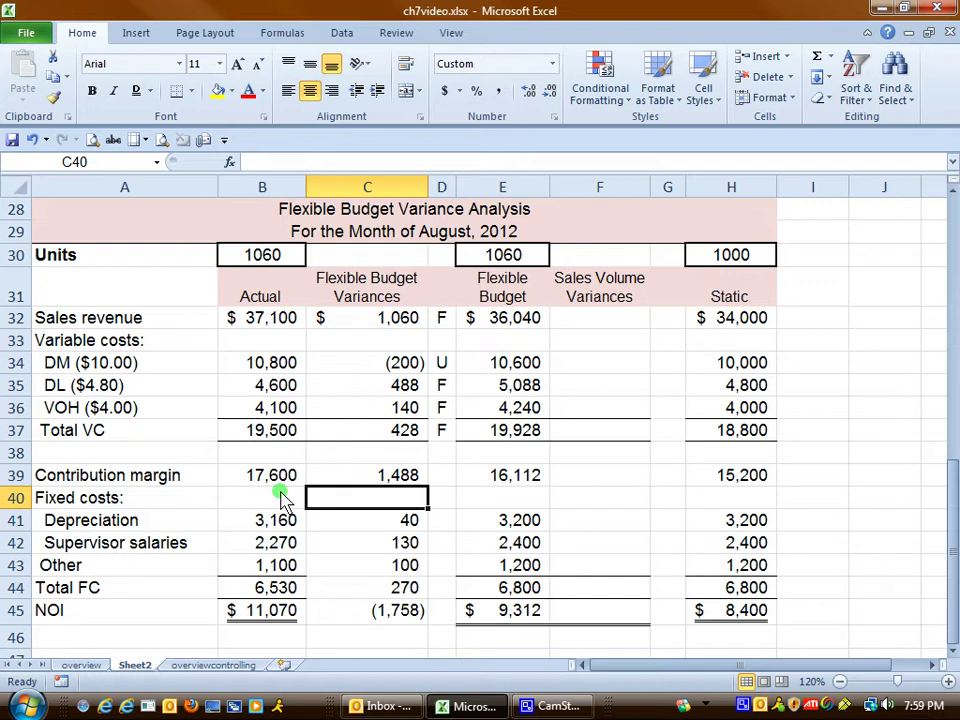
click(446, 476)
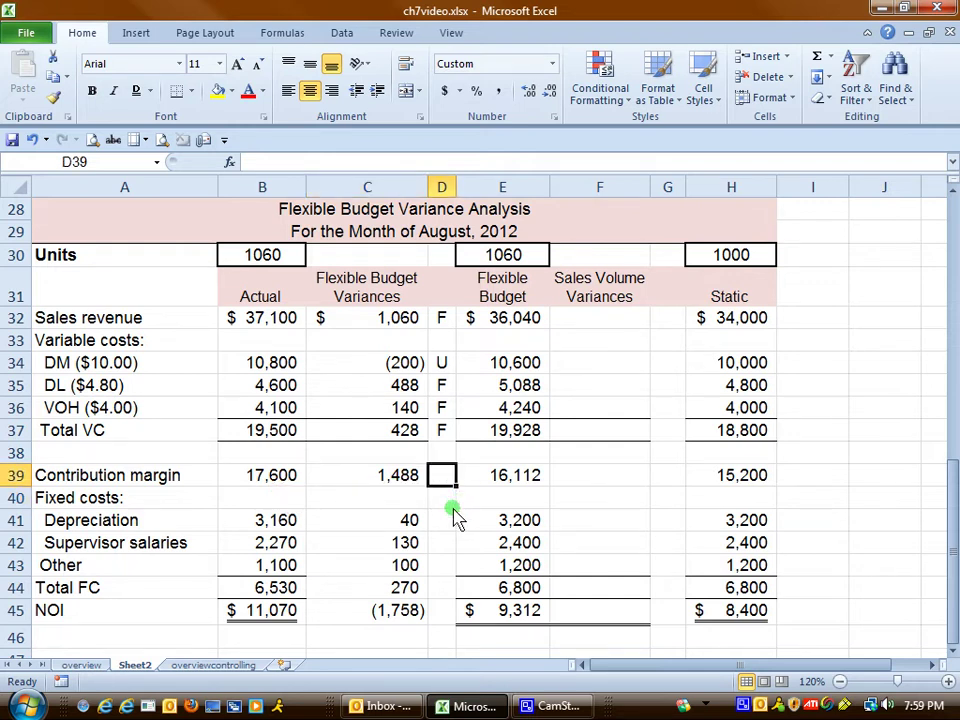
text(F)
click(448, 520)
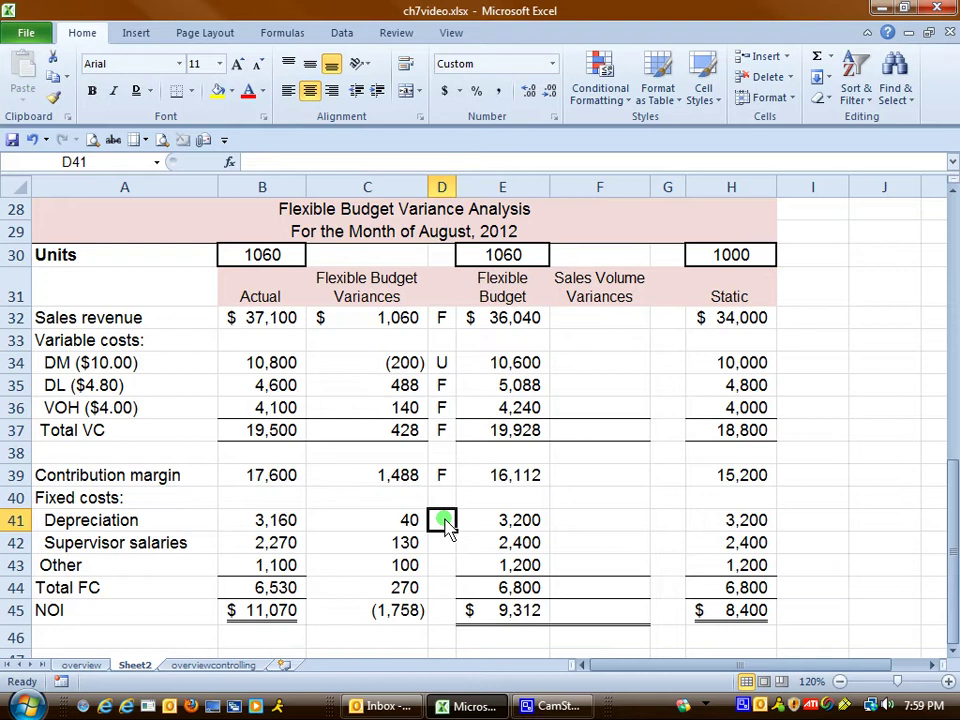
text(=)
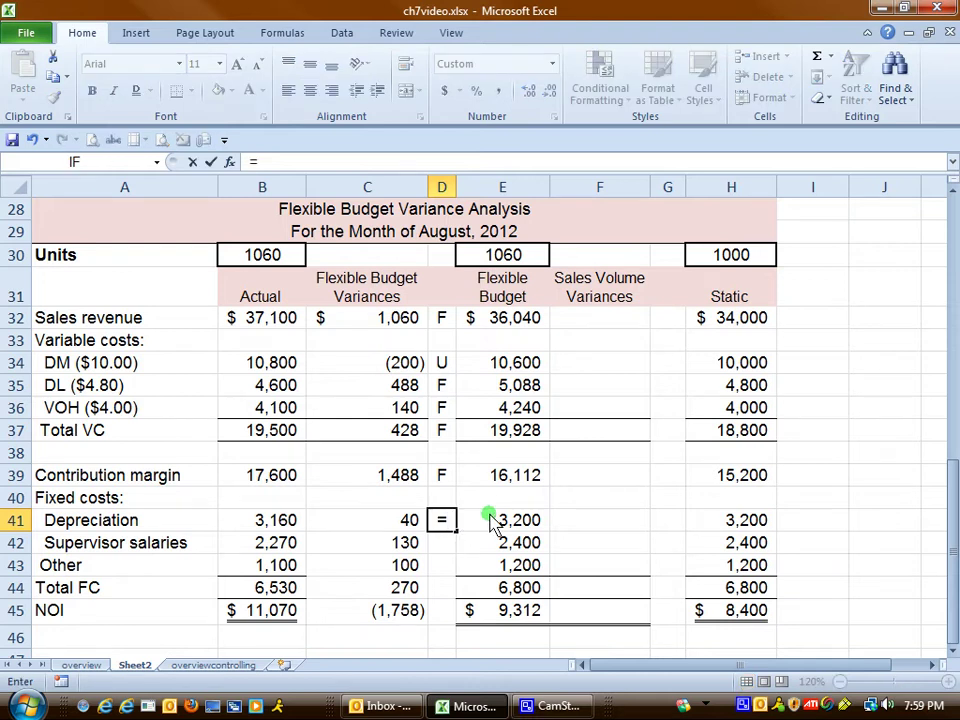
click(285, 527)
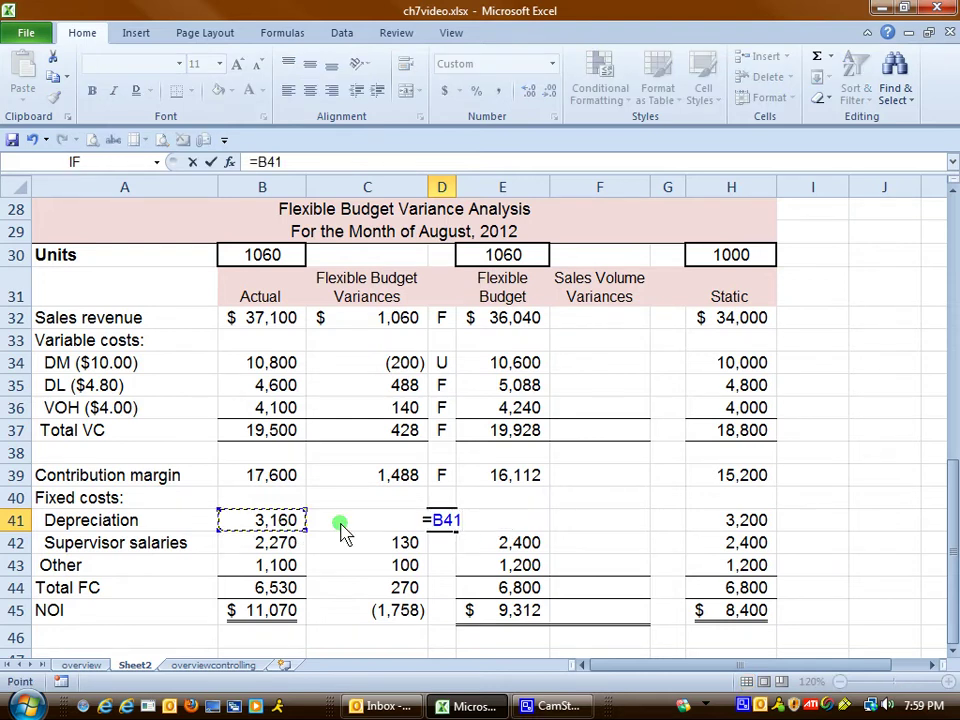
text(-)
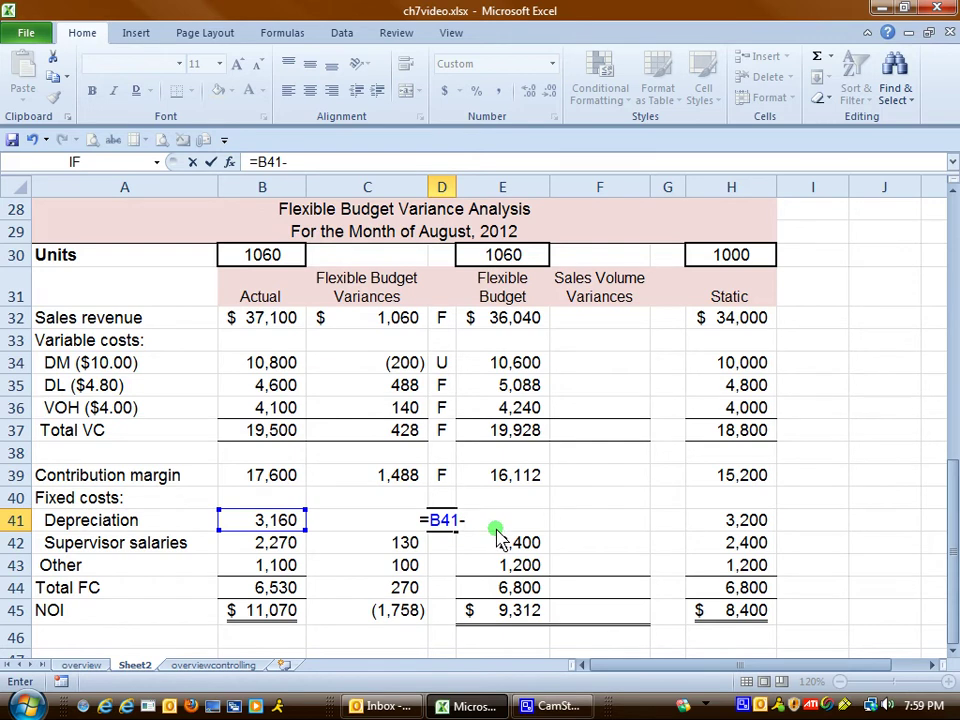
text(E)
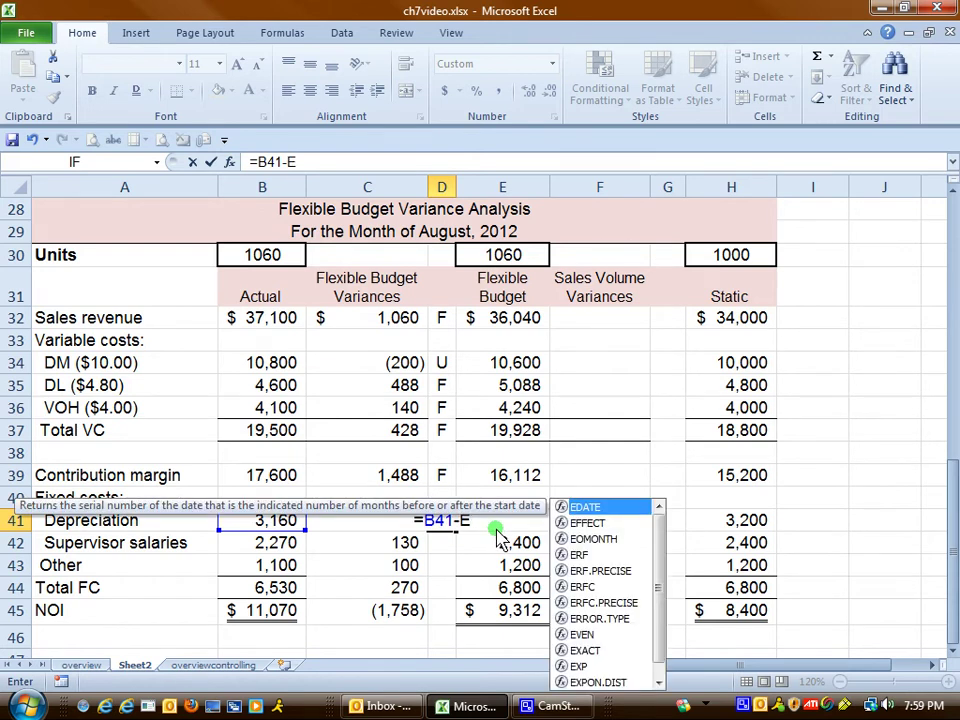
text(41)
key(Return)
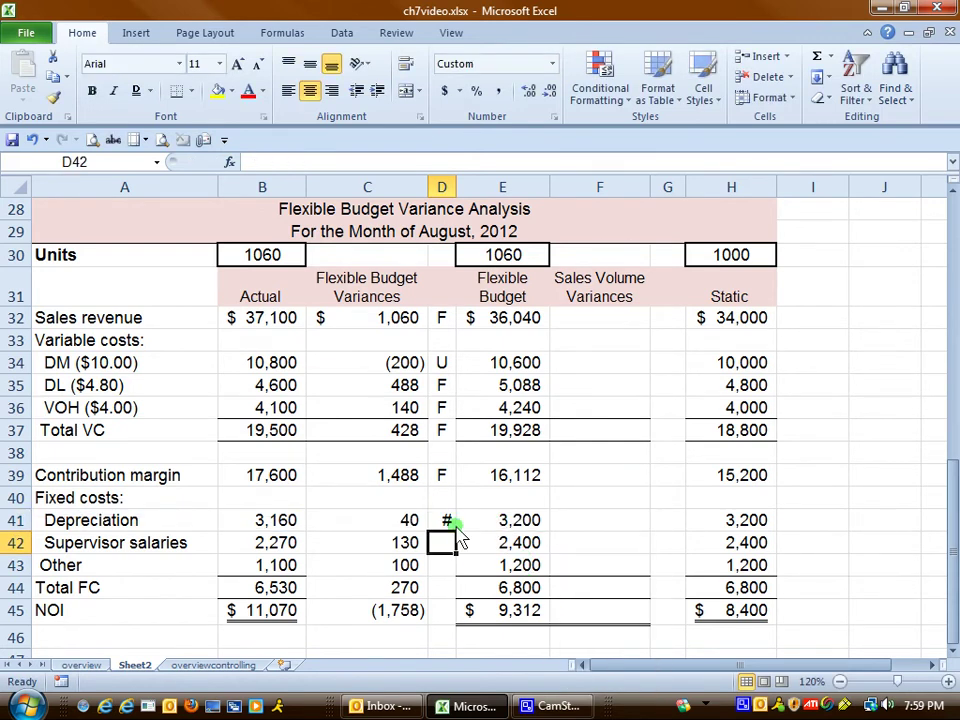
click(450, 524)
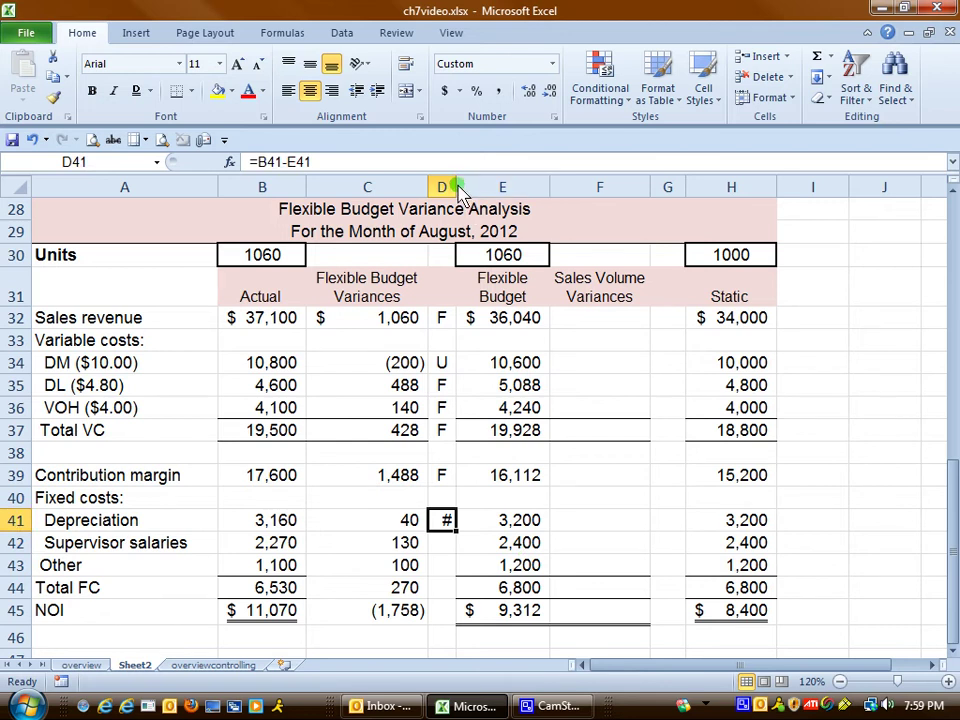
drag(456, 187, 461, 187)
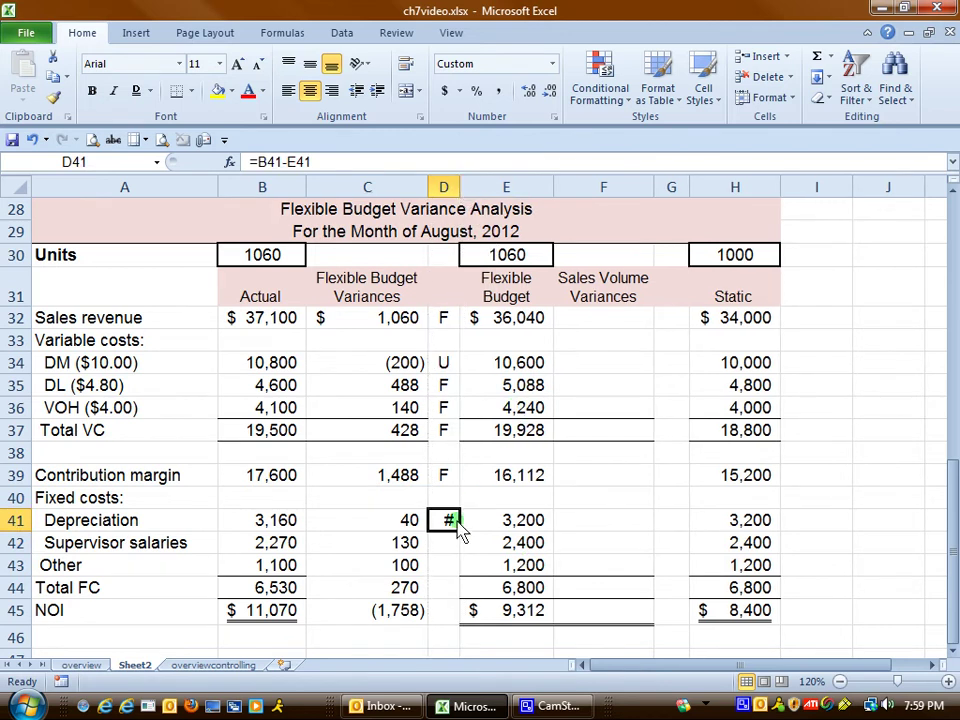
key(Delete)
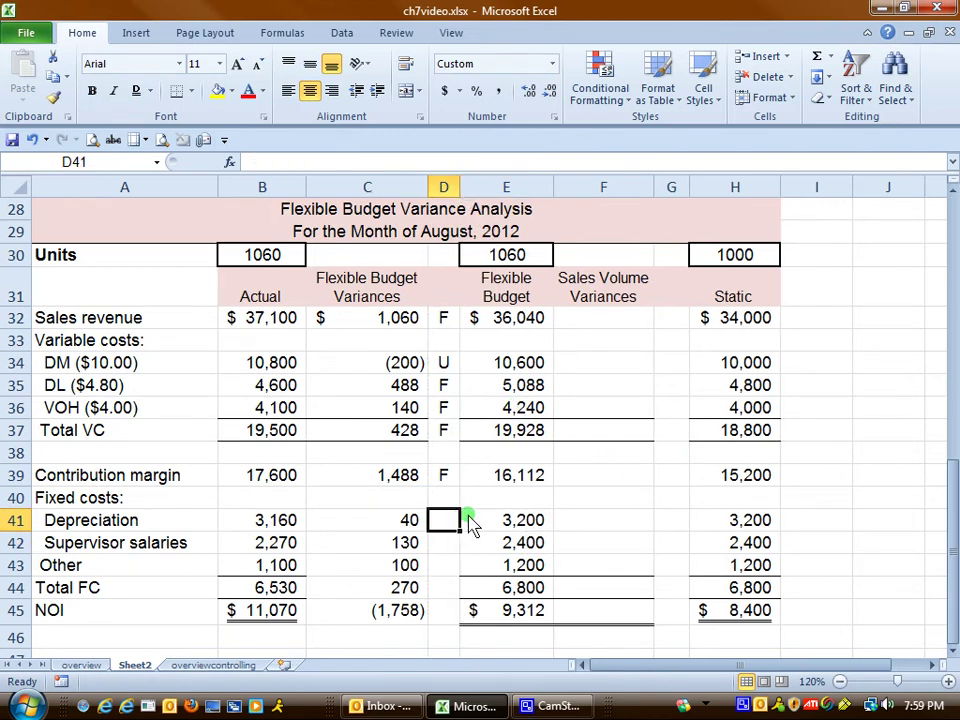
Compare actual and budgeted depreciation, then mark the depreciation, supervisor salaries and other fixed cost variances as favorable with F in D41:D43.
click(280, 518)
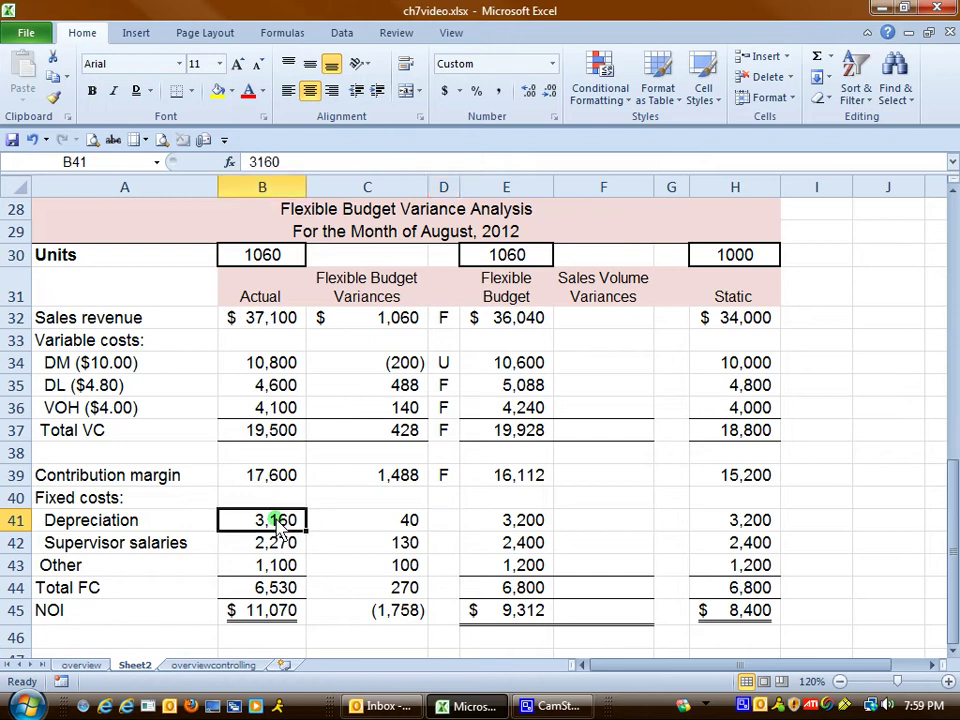
click(478, 528)
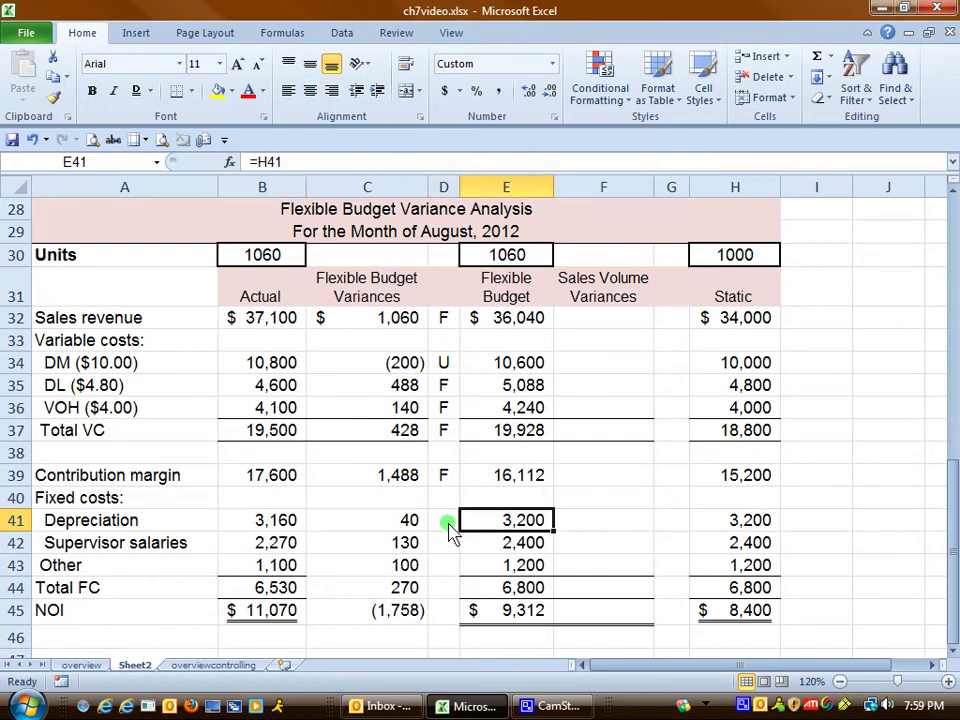
click(407, 521)
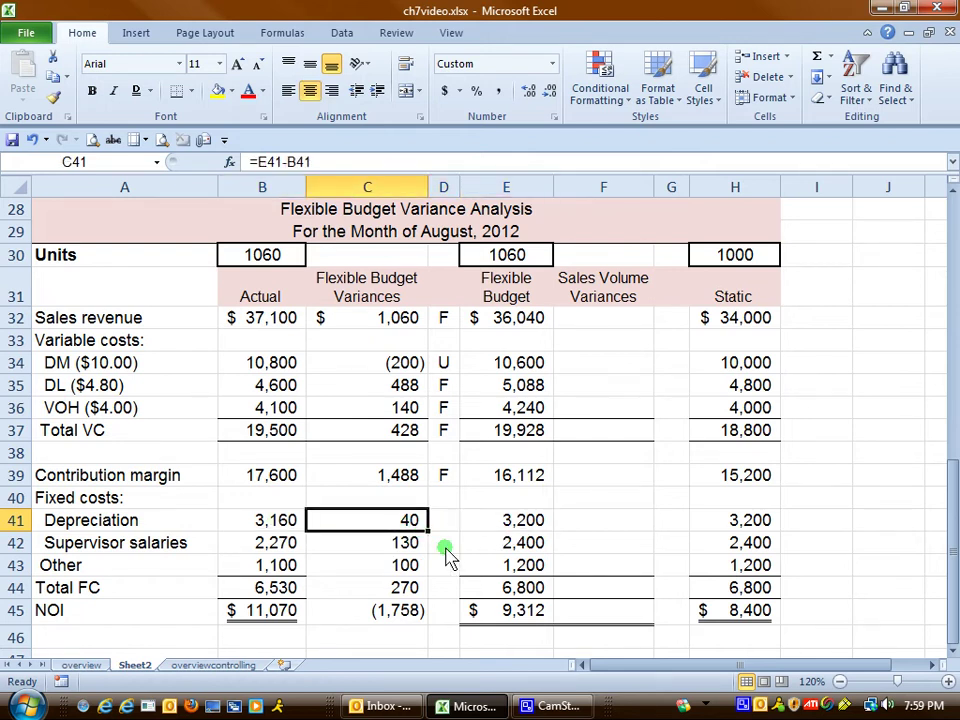
click(273, 522)
click(497, 521)
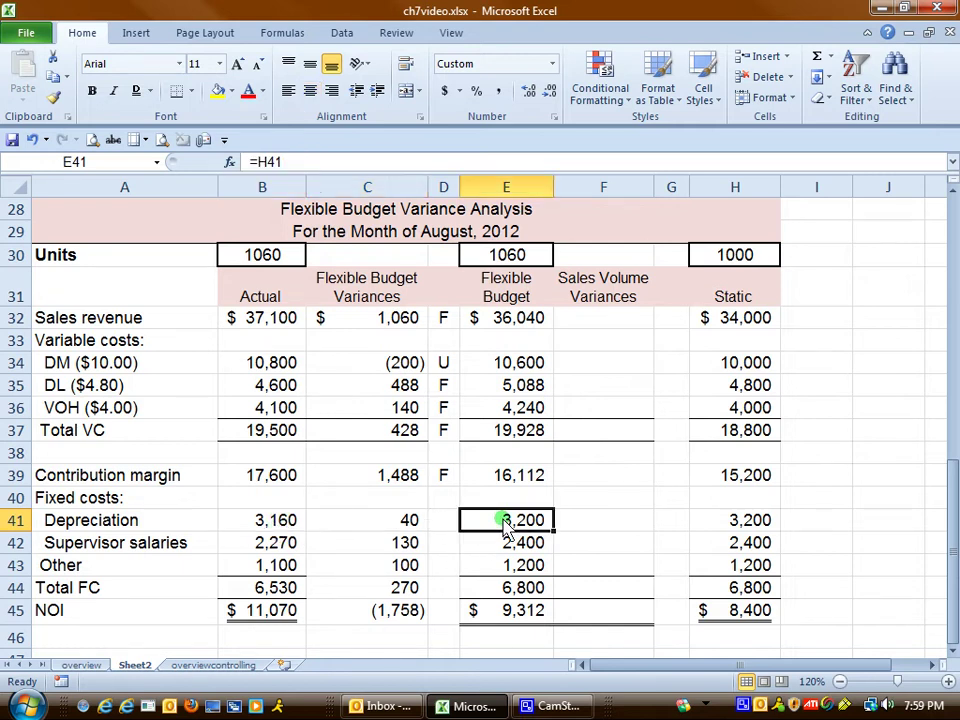
click(453, 528)
text(F)
key(Return)
click(456, 528)
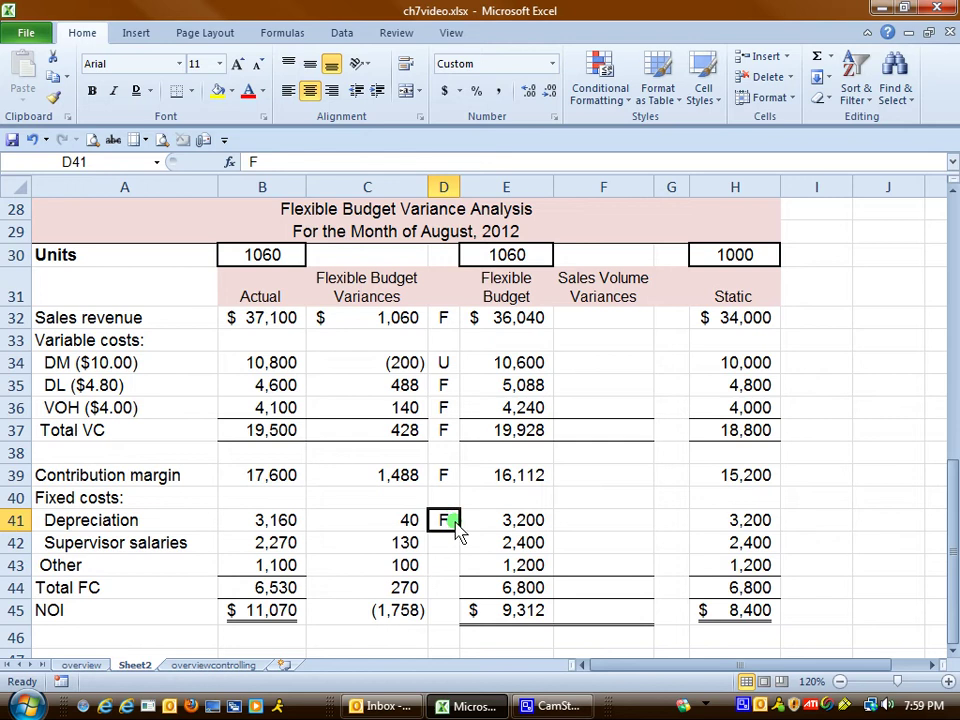
drag(458, 535, 461, 576)
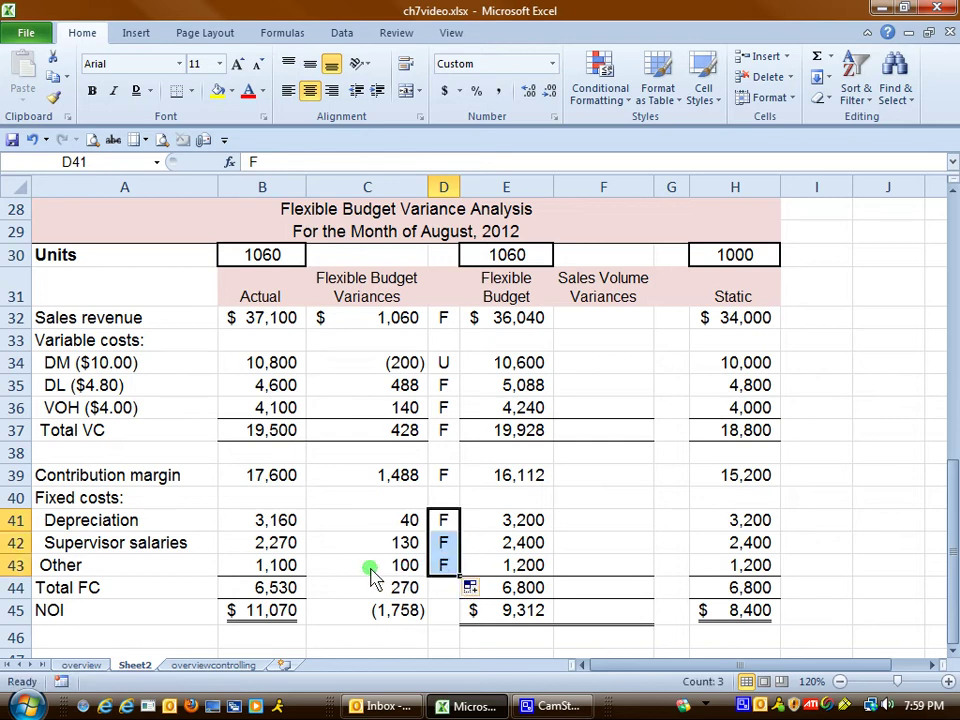
Add bottom borders to the variance cells for other fixed costs and total fixed costs, C43 and C44.
click(380, 563)
click(176, 91)
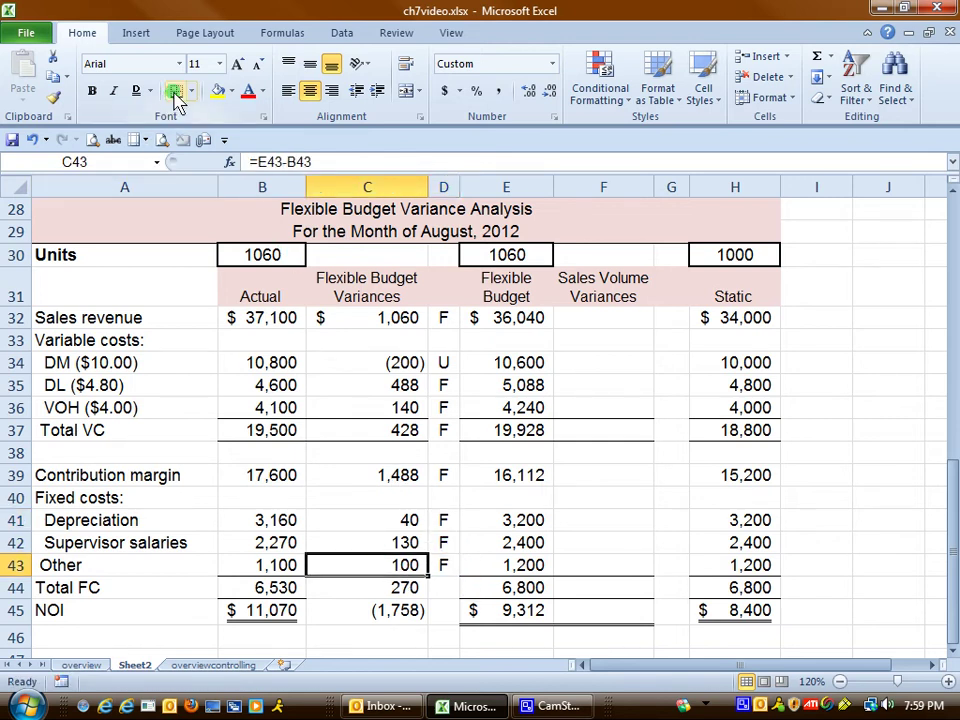
click(418, 588)
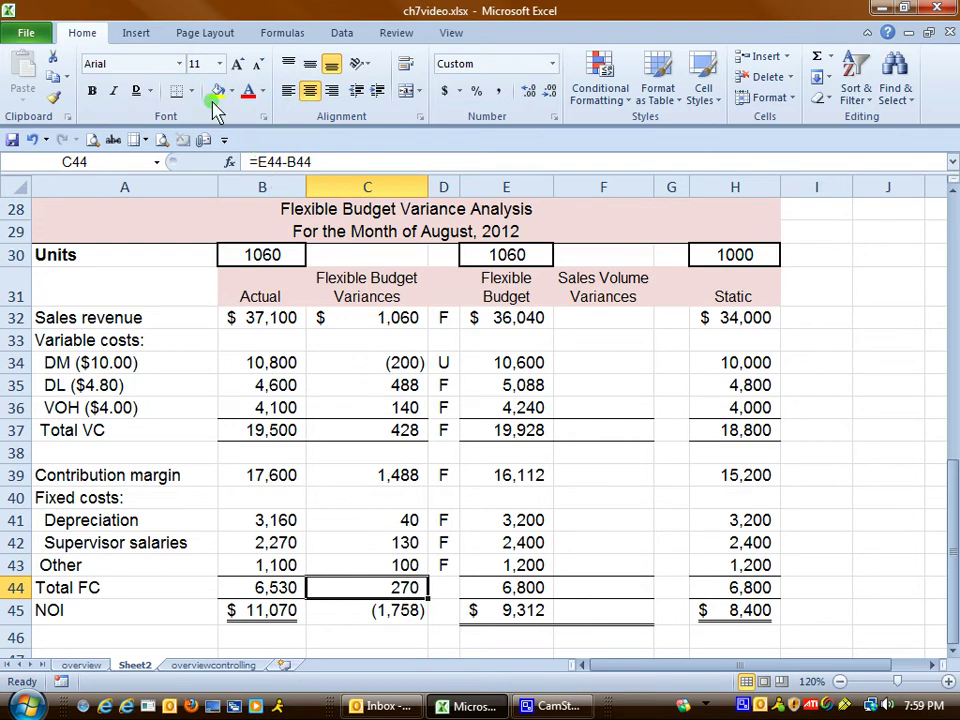
click(180, 92)
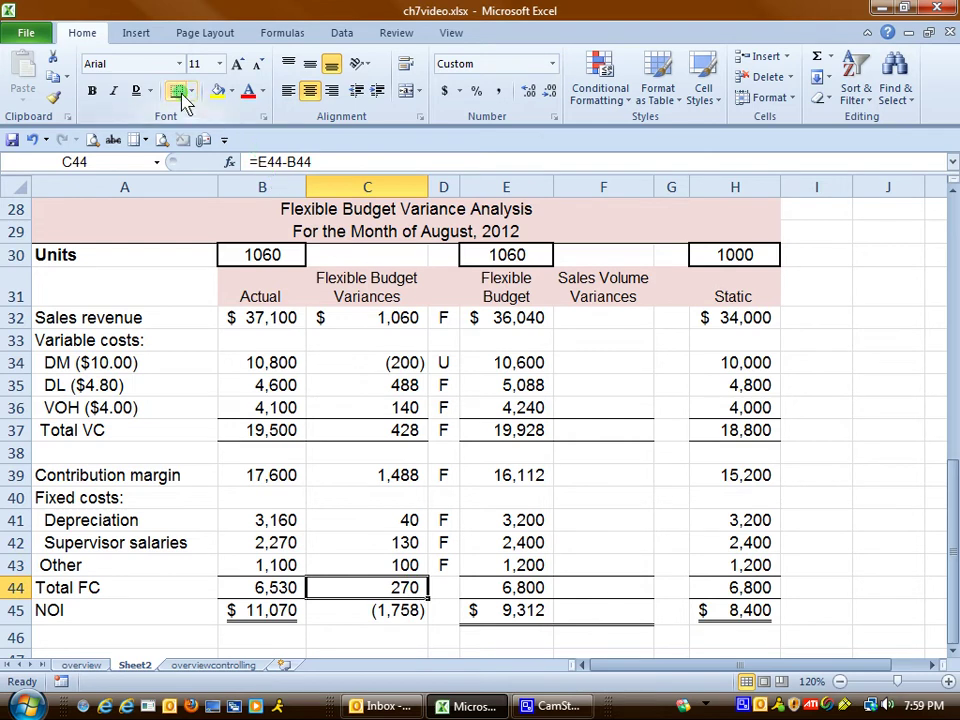
Mark the total fixed cost variance as favorable with F in D44.
click(445, 592)
text(F)
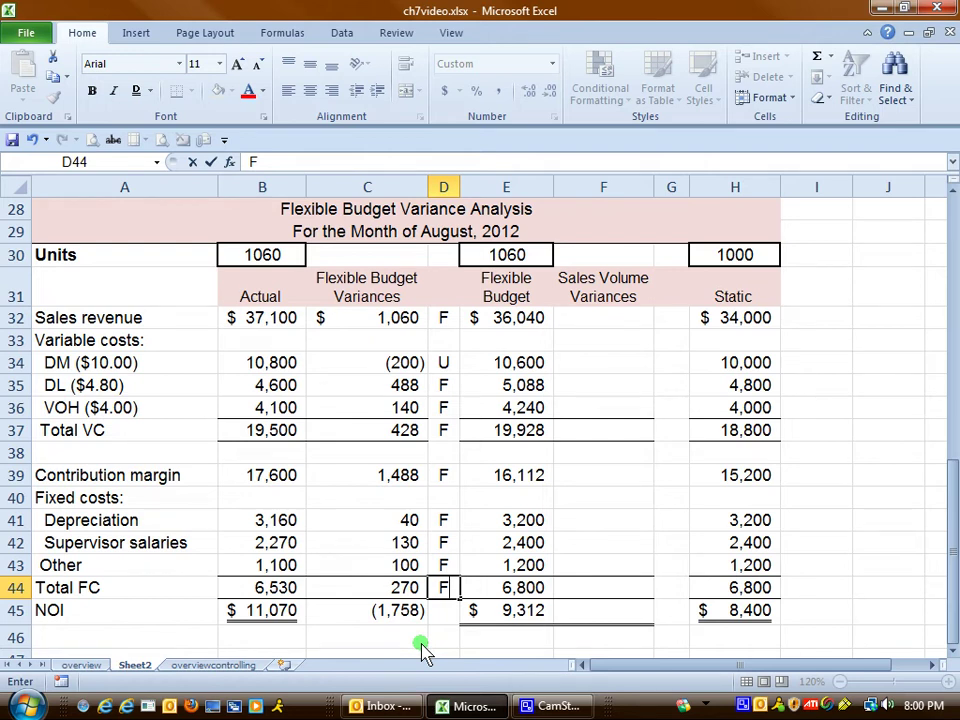
click(421, 644)
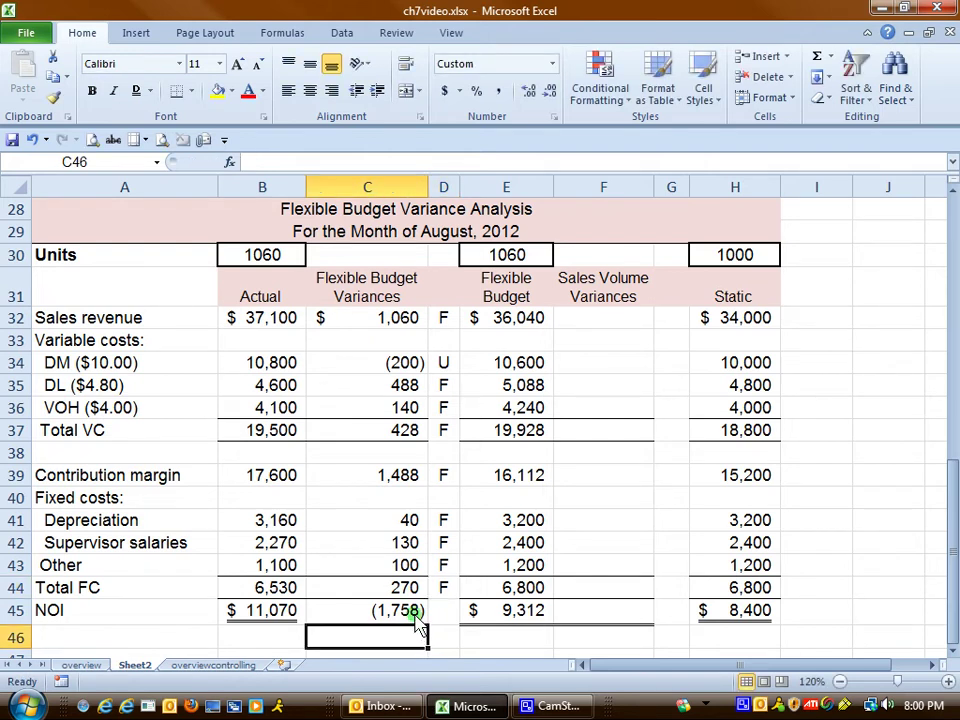
Clear the copied formula from the NOI variance cell C45.
click(418, 614)
key(Delete)
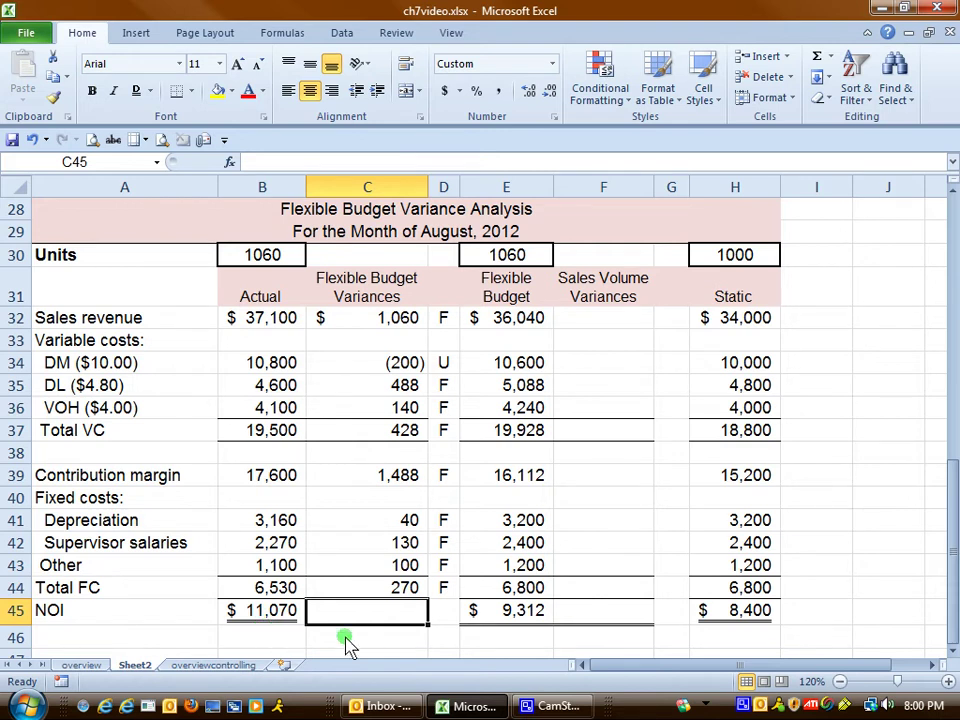
Calculate the NOI flexible budget variance in C45 as actual minus flexible budget, =B45-E45.
text(=)
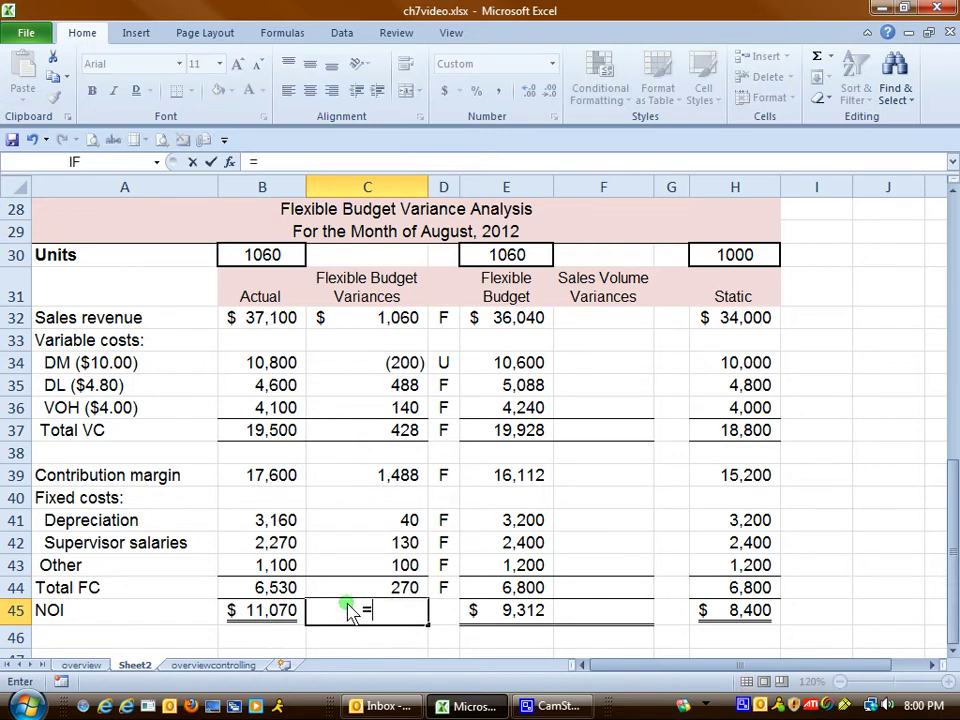
click(266, 618)
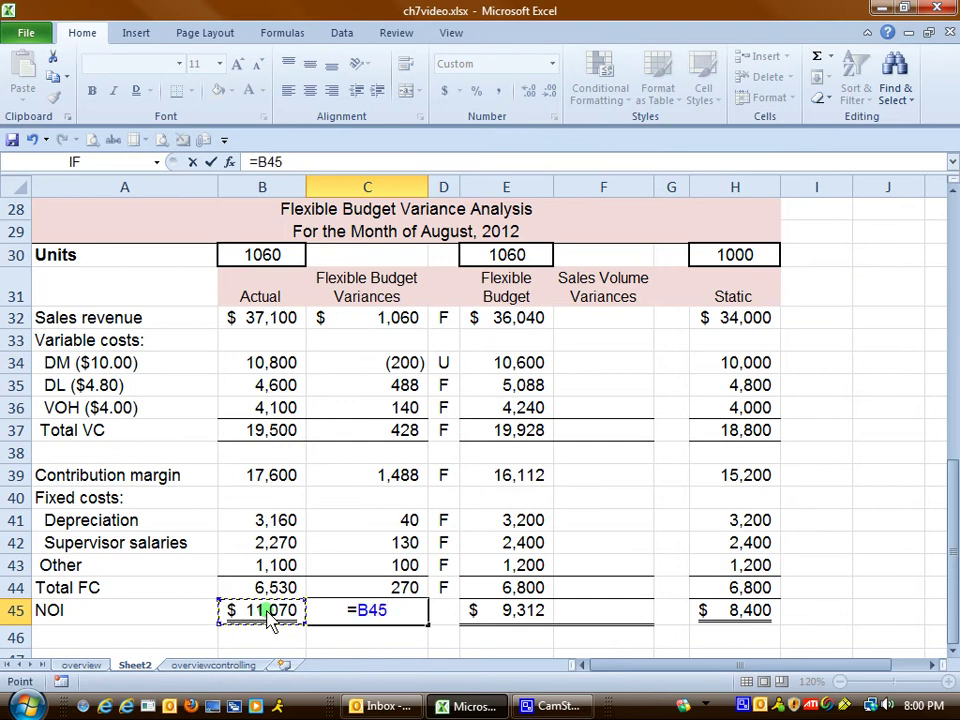
text(-)
click(485, 610)
key(Return)
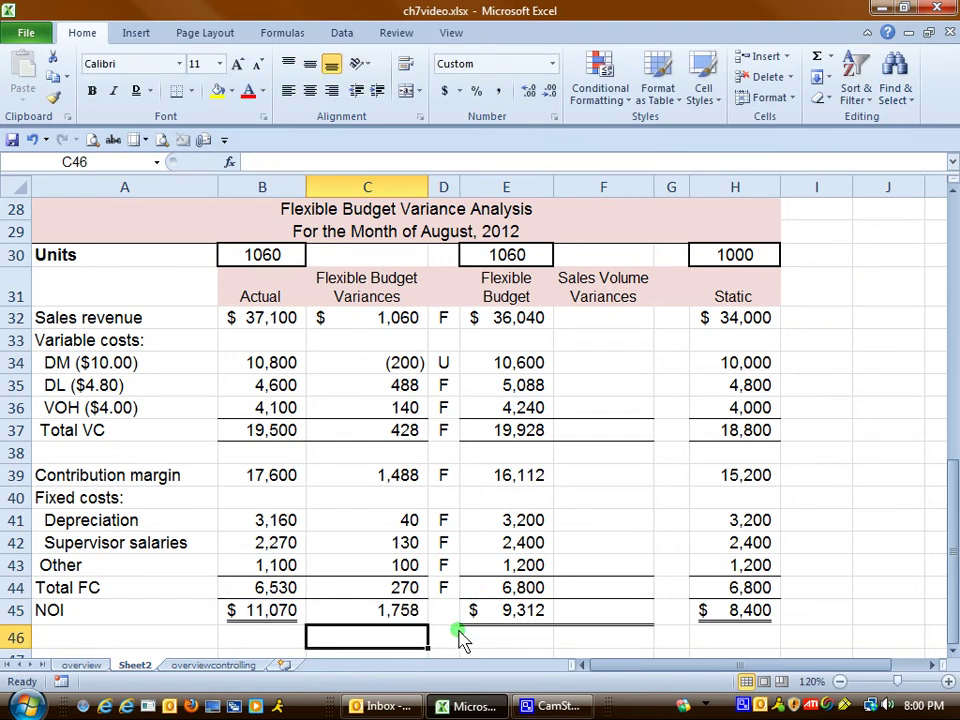
Compare actual NOI with flexible budget NOI and mark the NOI variance as favorable with F in D45.
click(409, 615)
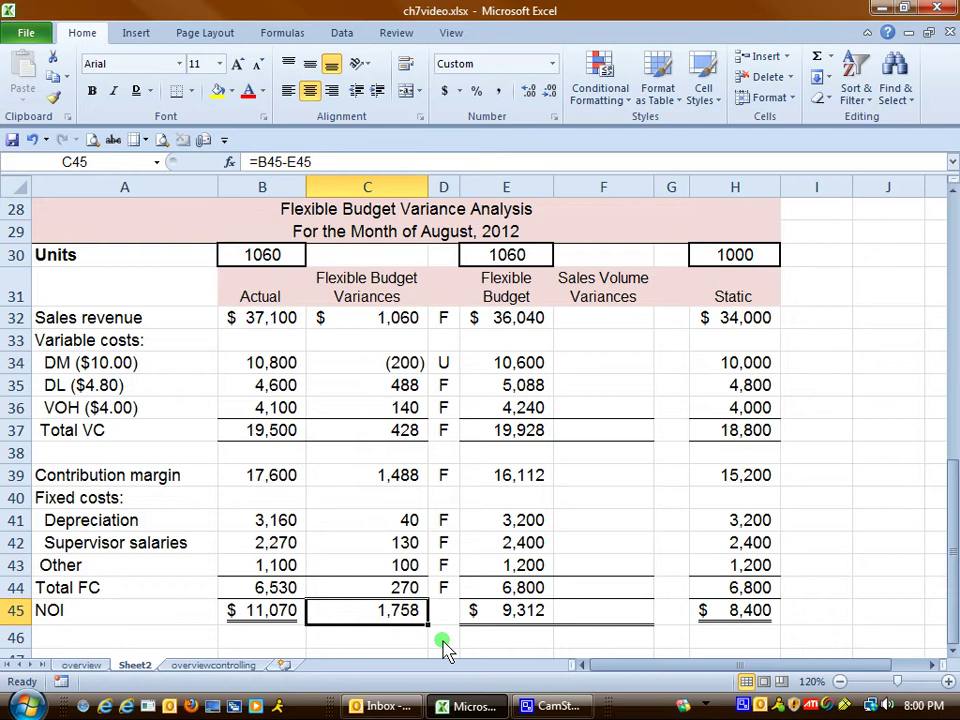
click(274, 617)
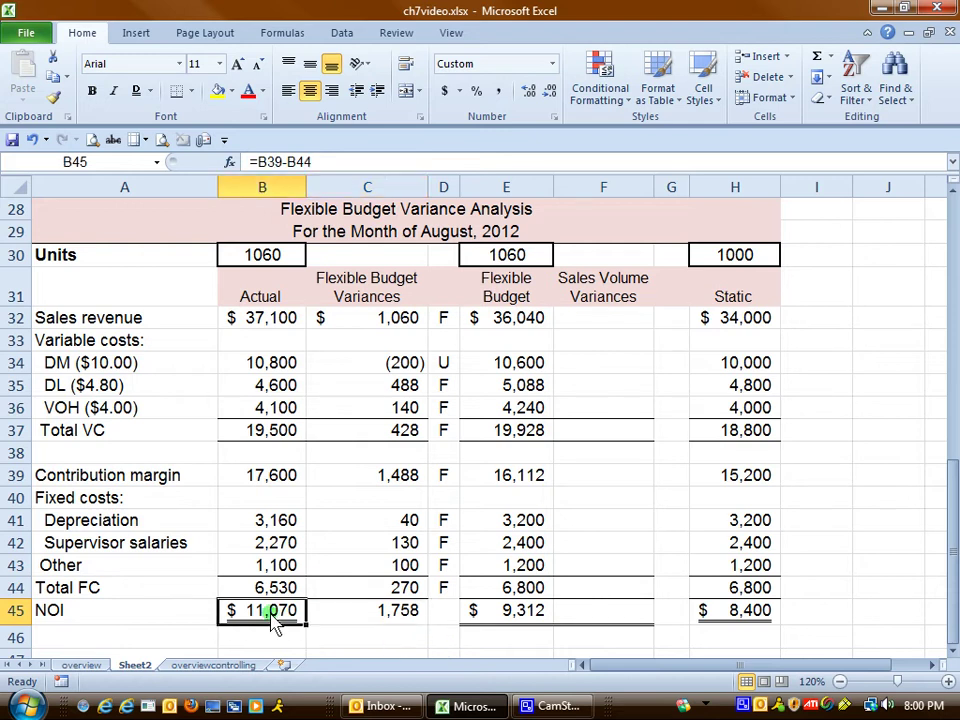
click(512, 614)
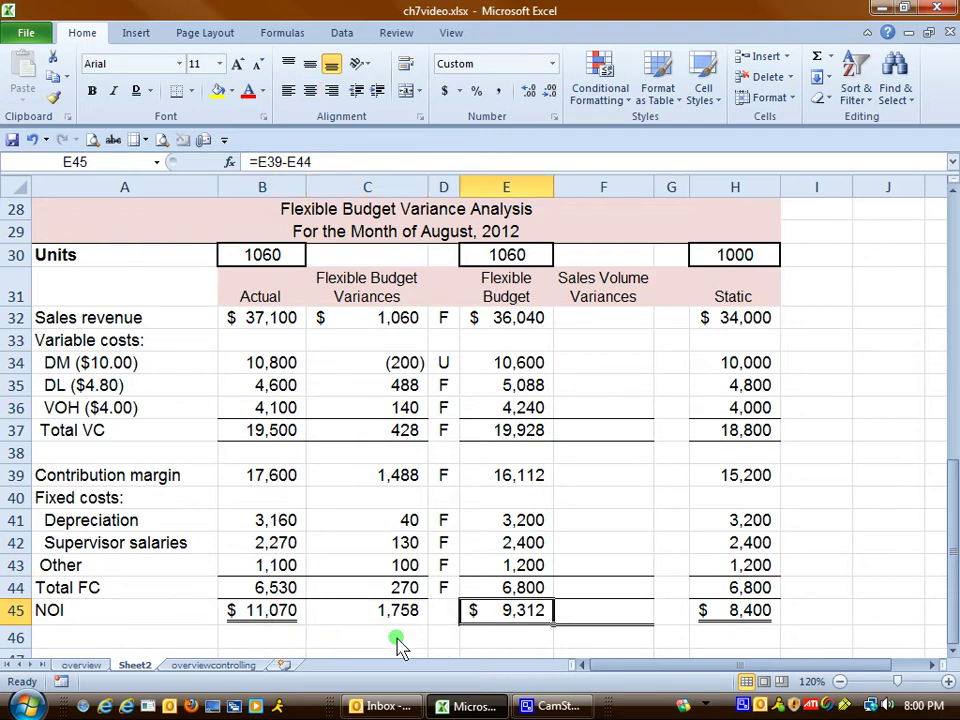
click(435, 617)
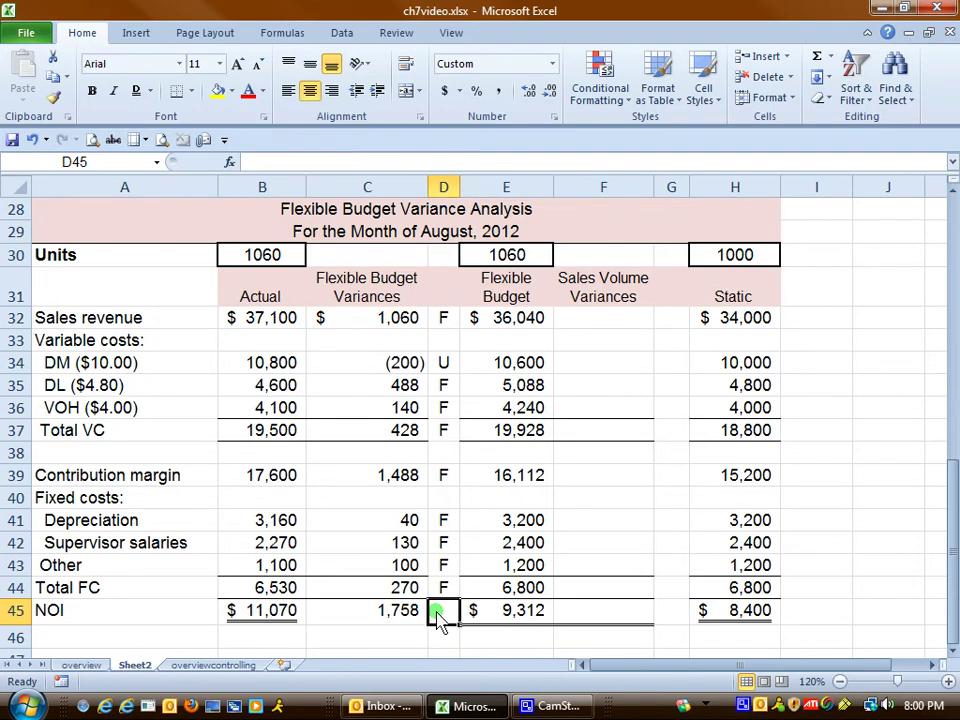
text(F)
click(409, 640)
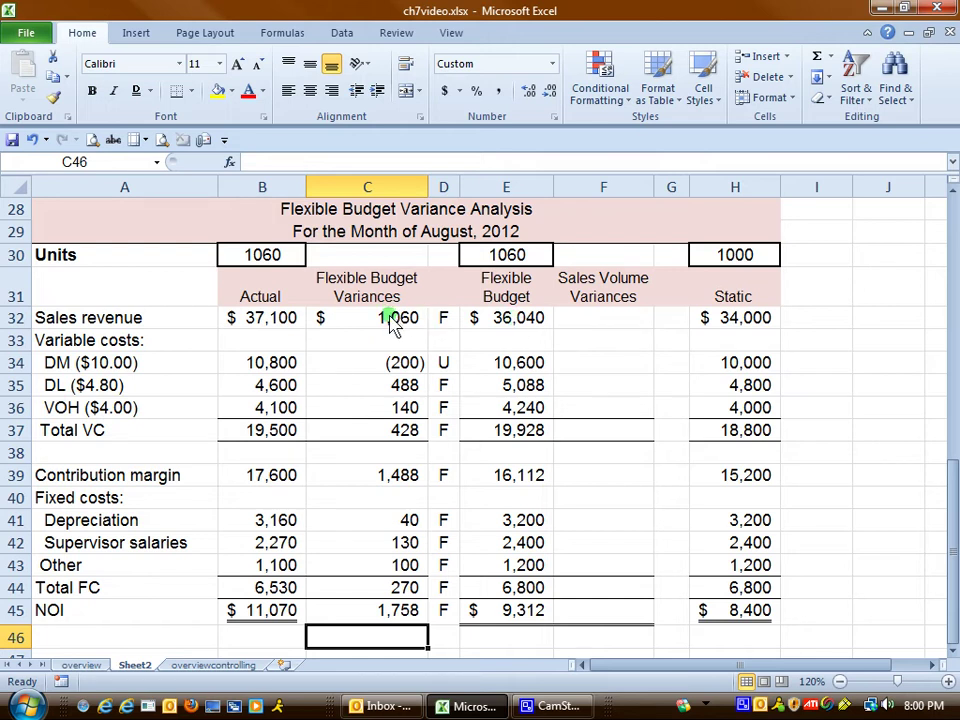
Copy the flexible budget variances and their labels from C32:D45 into the Sales Volume Variances columns starting at F32.
drag(393, 325, 437, 626)
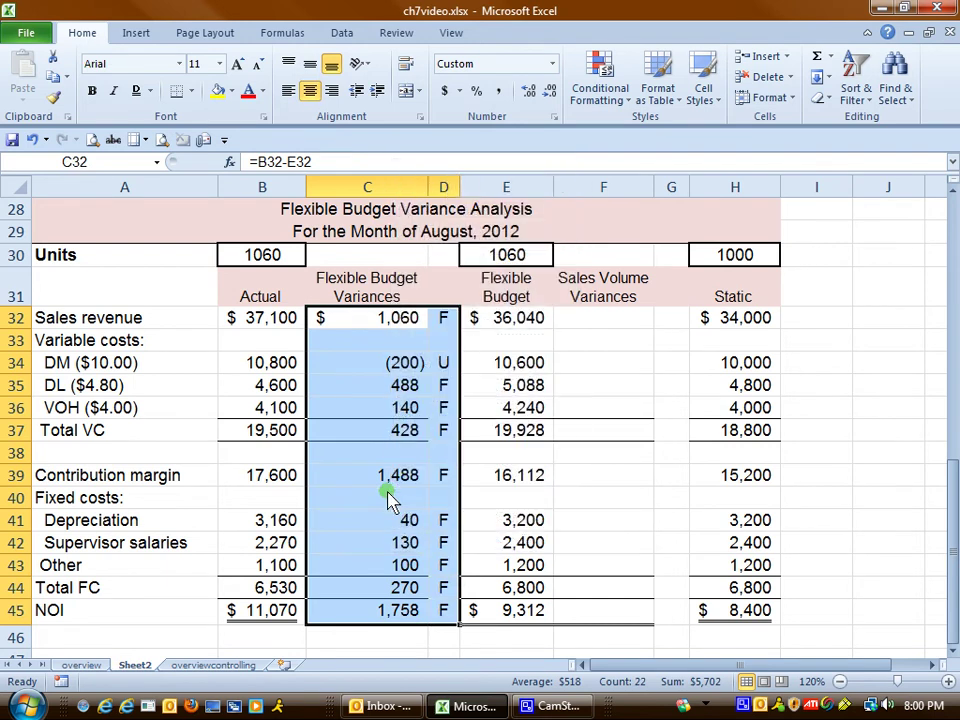
right_click(388, 498)
click(405, 193)
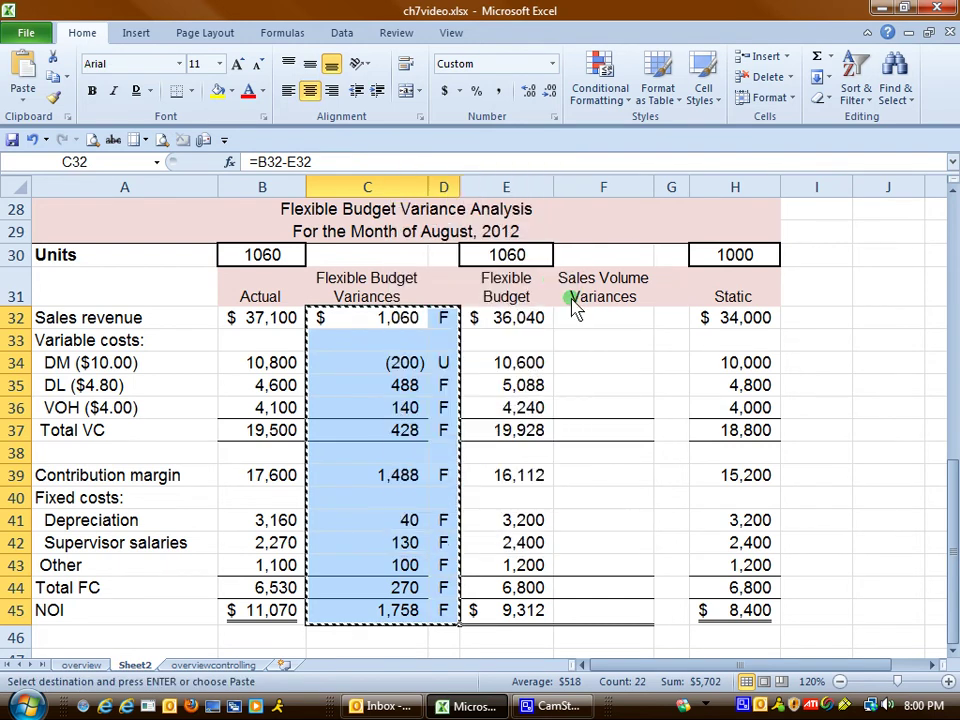
click(570, 315)
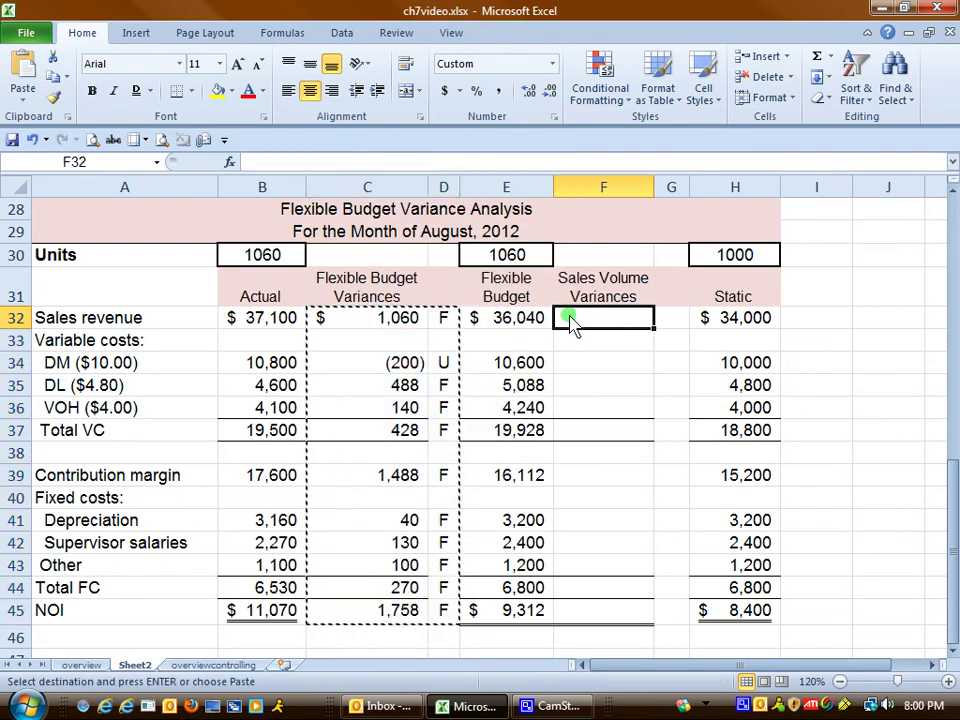
click(28, 72)
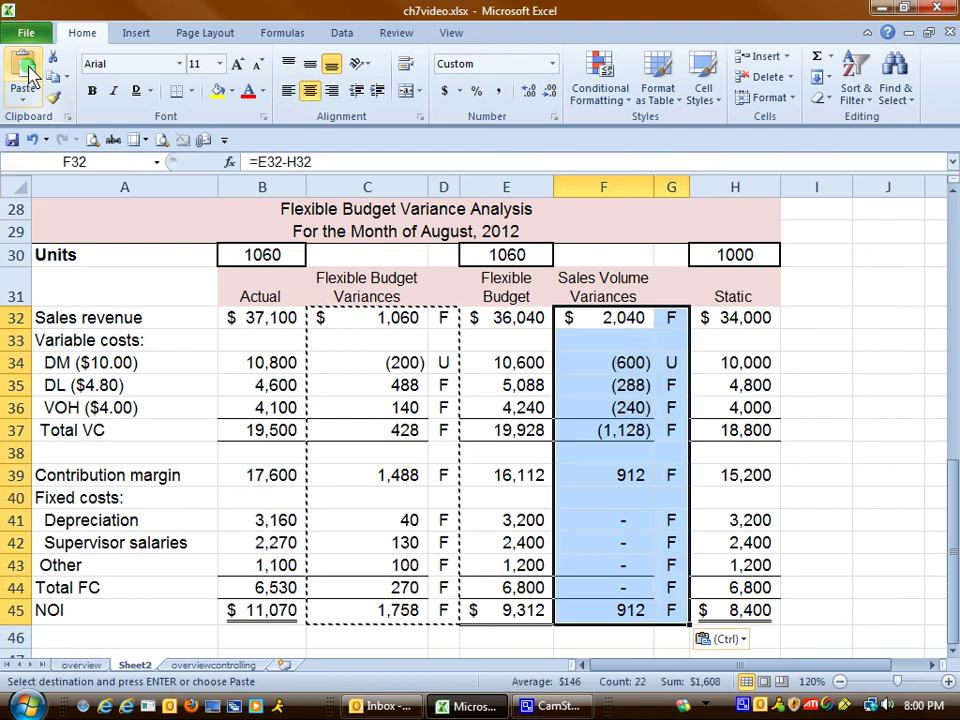
Check the depreciation amounts in the flexible and static budgets, then clear the copied fixed cost labels in G41:G44.
click(623, 524)
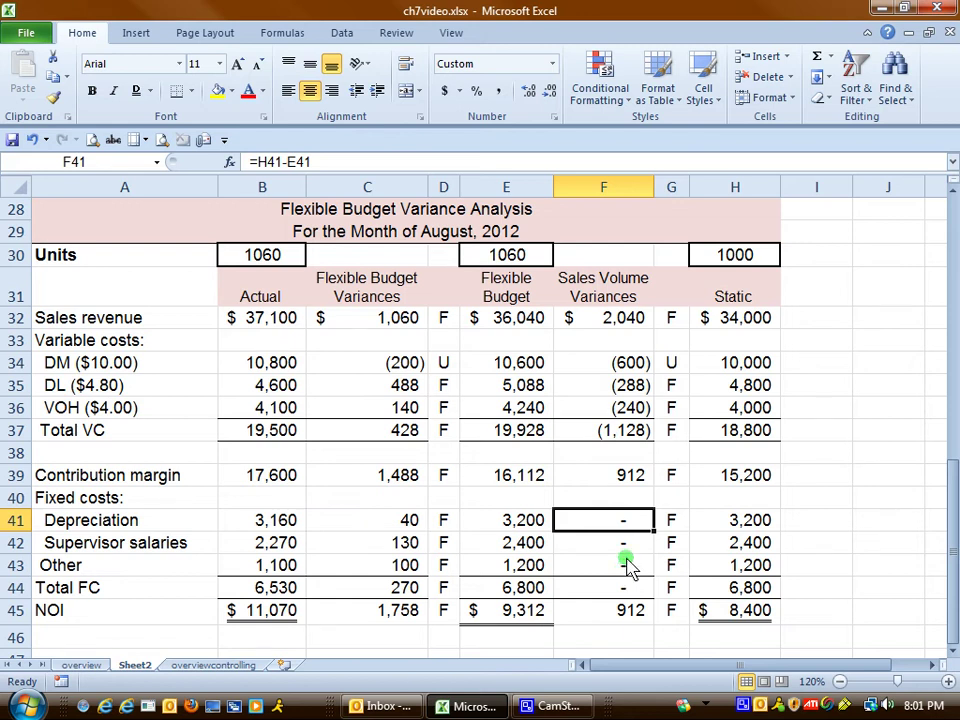
click(512, 520)
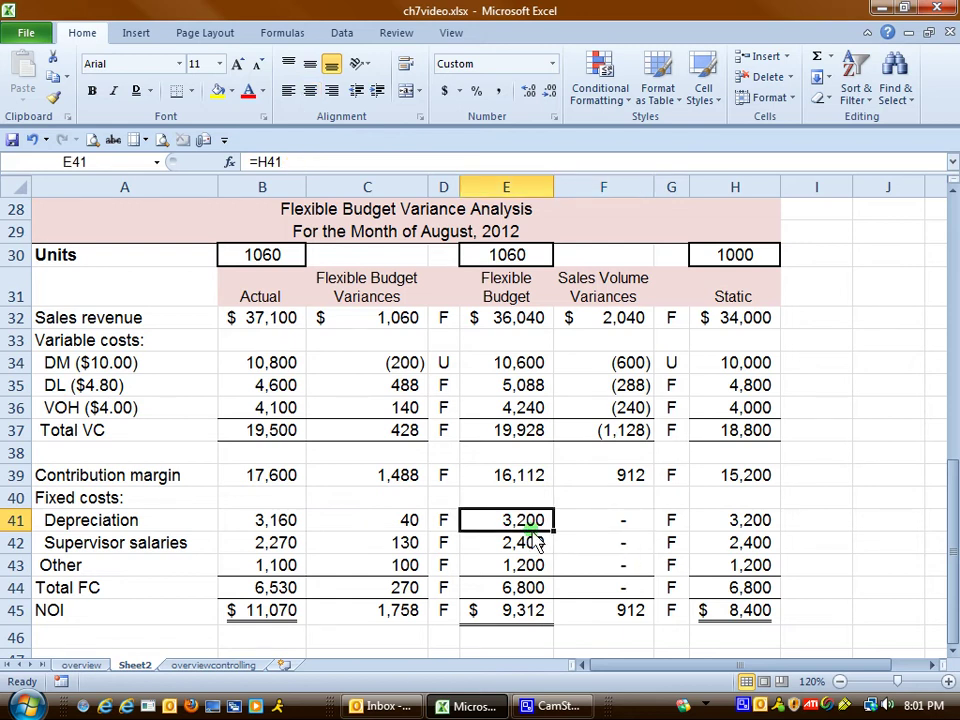
click(729, 521)
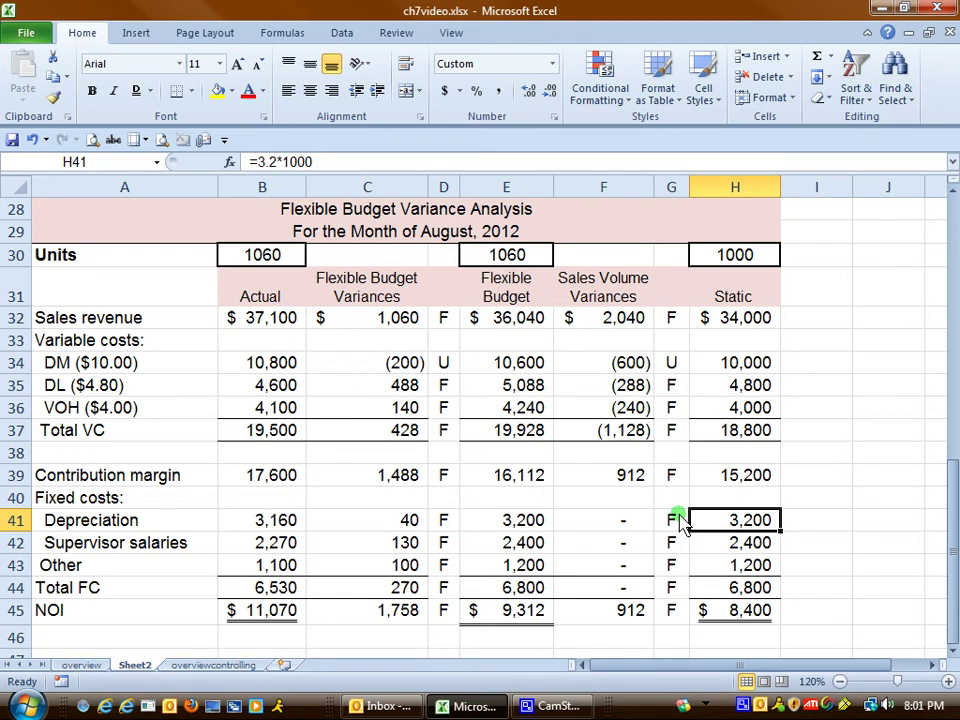
drag(676, 520, 677, 586)
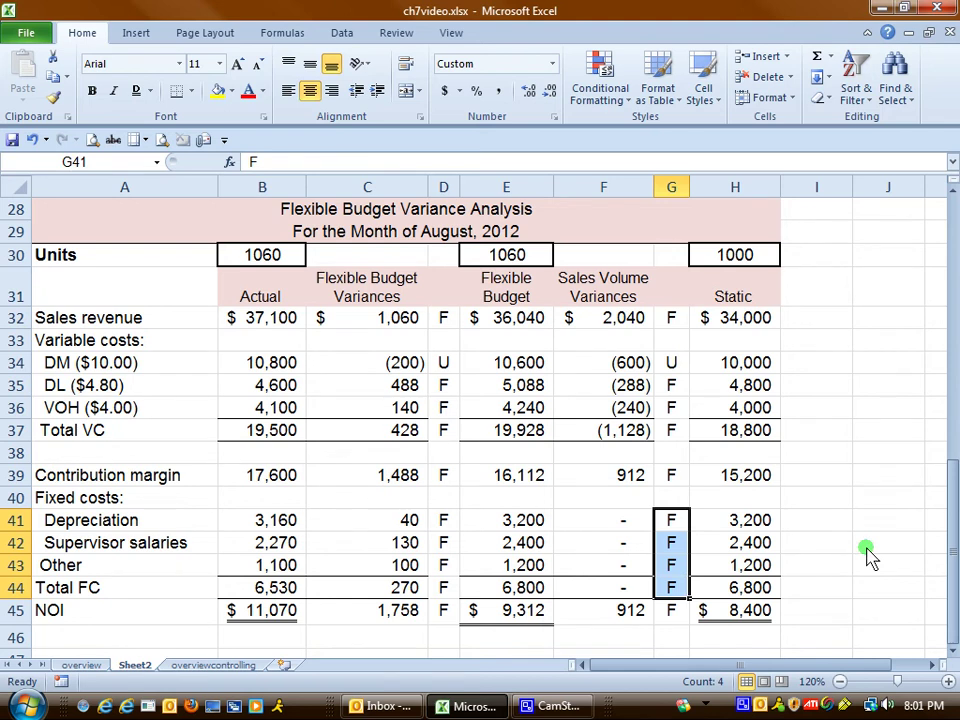
key(Delete)
click(675, 543)
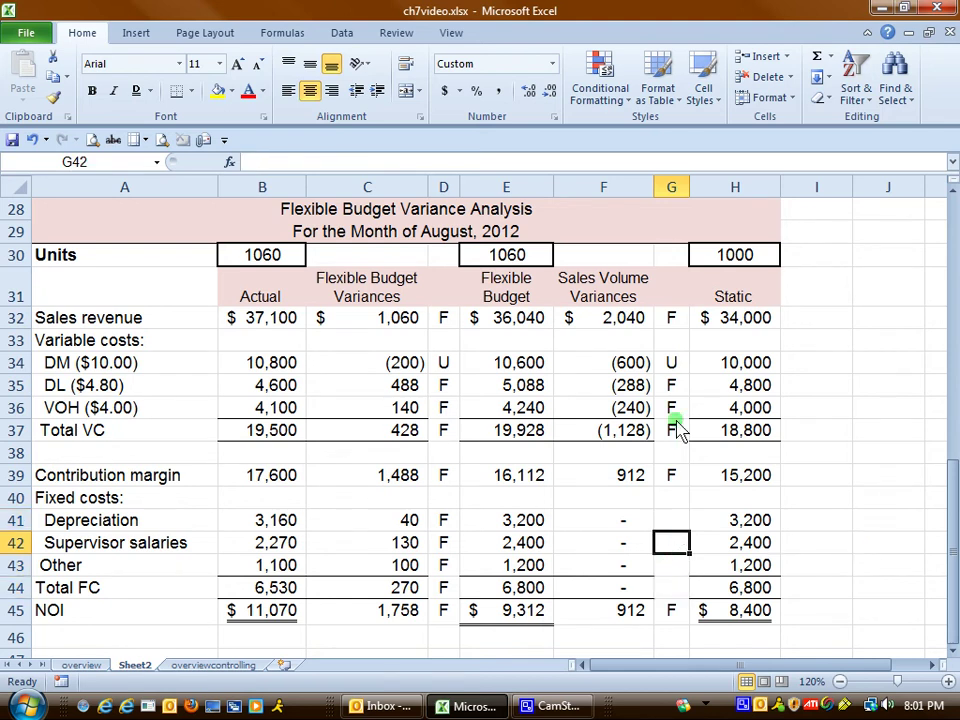
Clear the remaining copied F and U labels beside the sales volume variances in column G, rows 32 to 45.
drag(671, 318, 675, 602)
key(Delete)
click(812, 404)
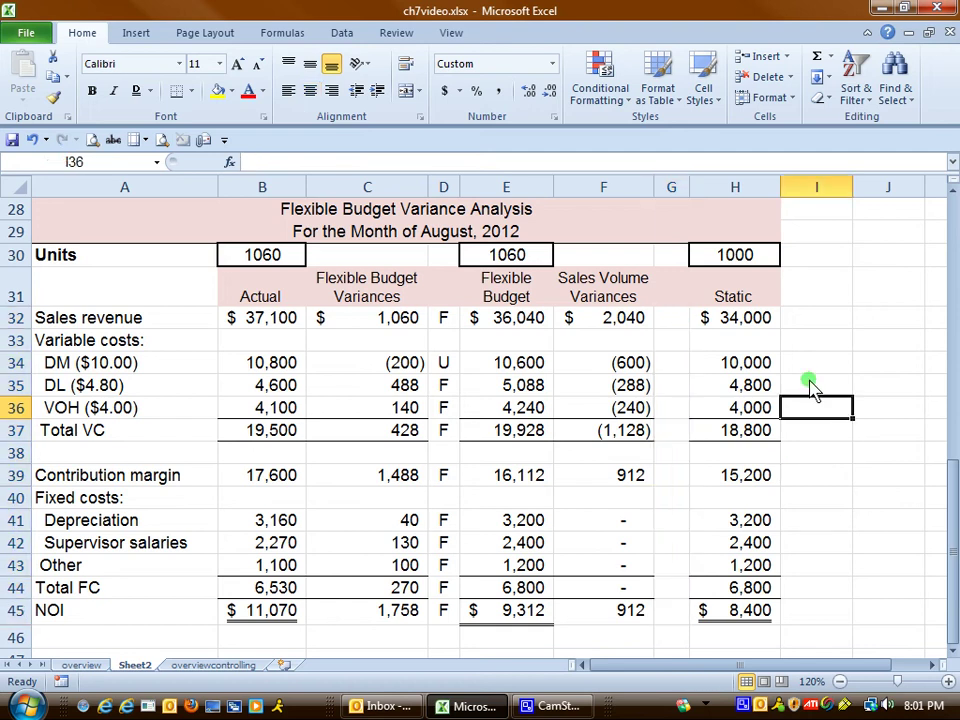
Compare units and sales revenue between the flexible and static budgets, then mark the revenue sales volume variance F in G32.
click(630, 320)
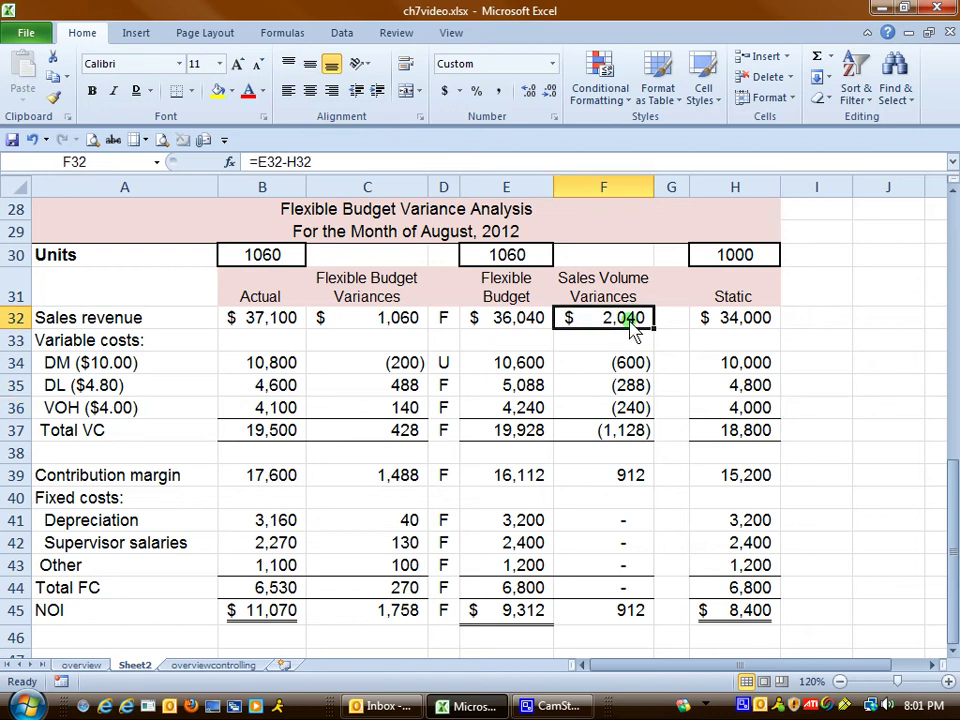
click(545, 250)
click(706, 258)
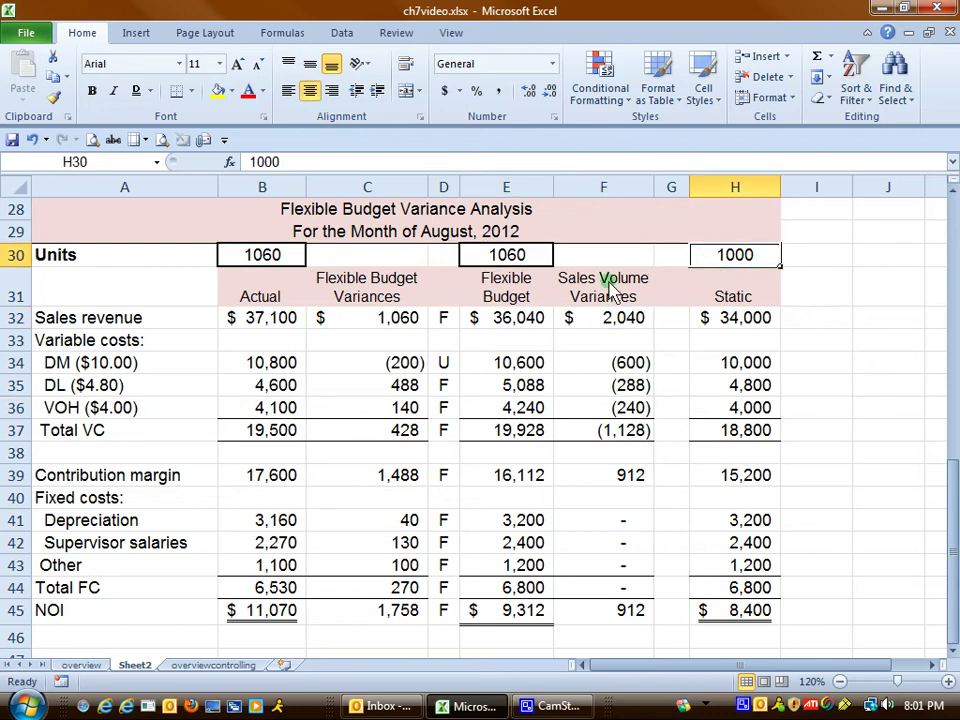
click(521, 320)
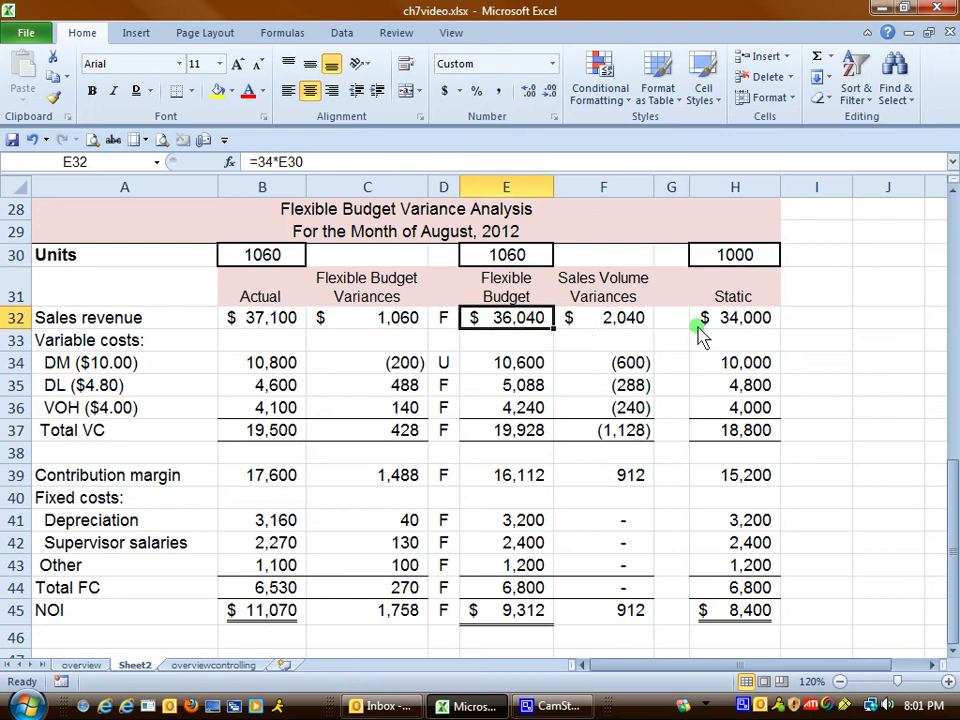
click(752, 321)
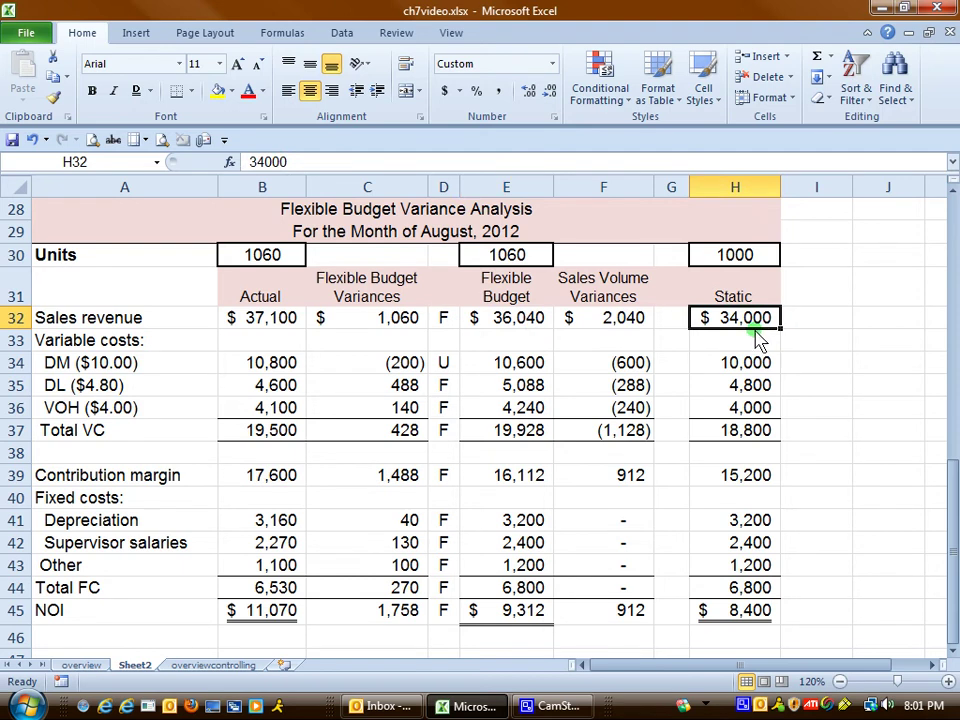
click(540, 332)
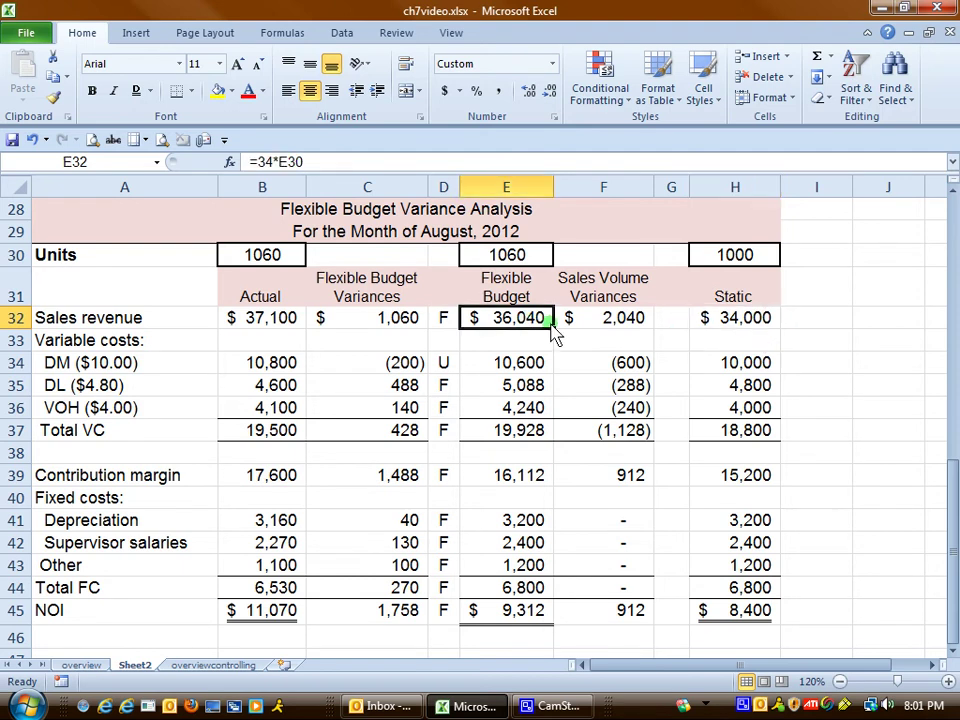
click(670, 320)
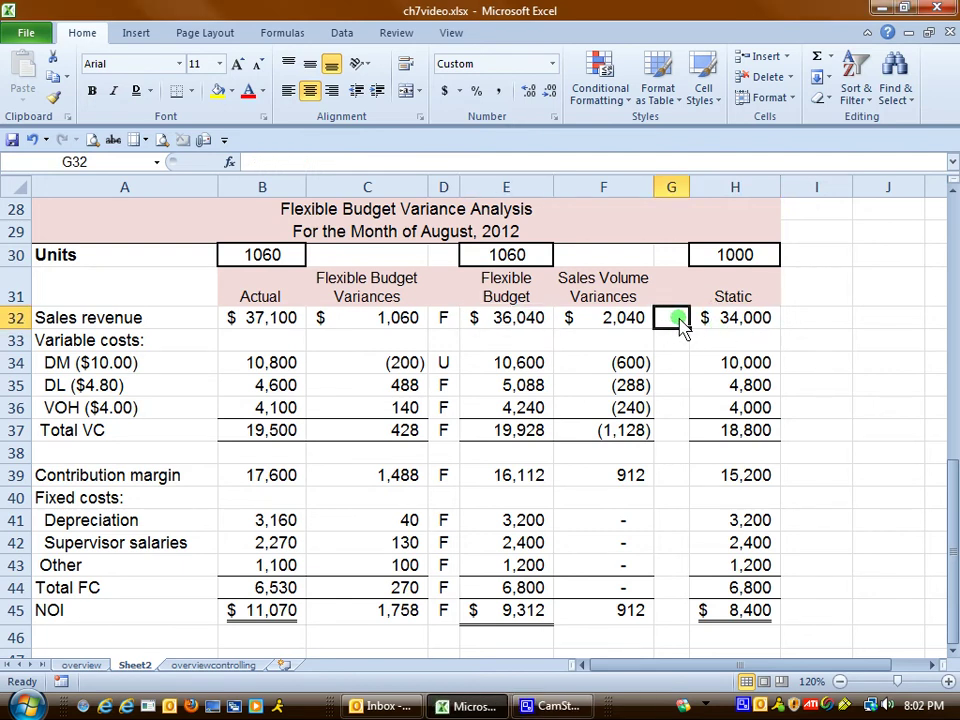
text(F)
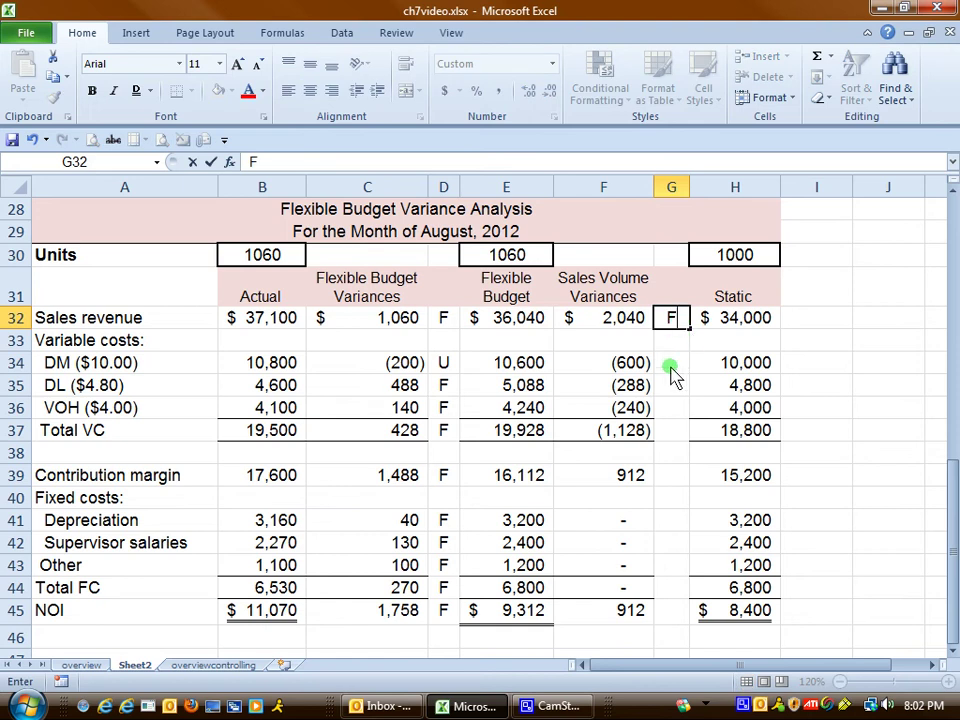
Compare direct materials in the flexible and static budgets, then mark their sales volume variance as unfavorable with U in G34.
click(671, 366)
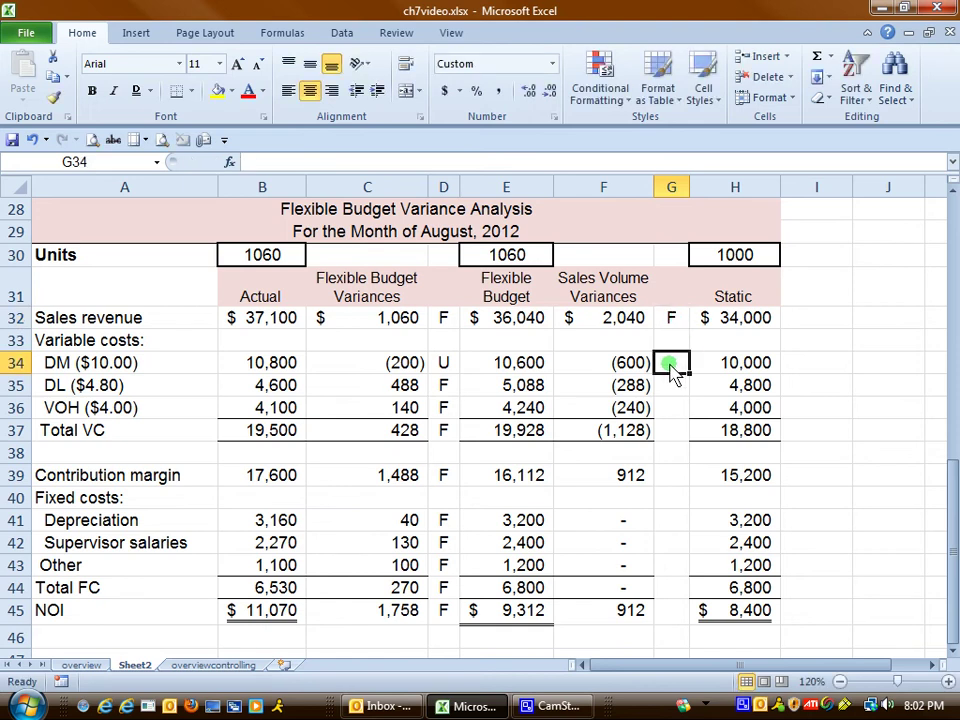
click(505, 366)
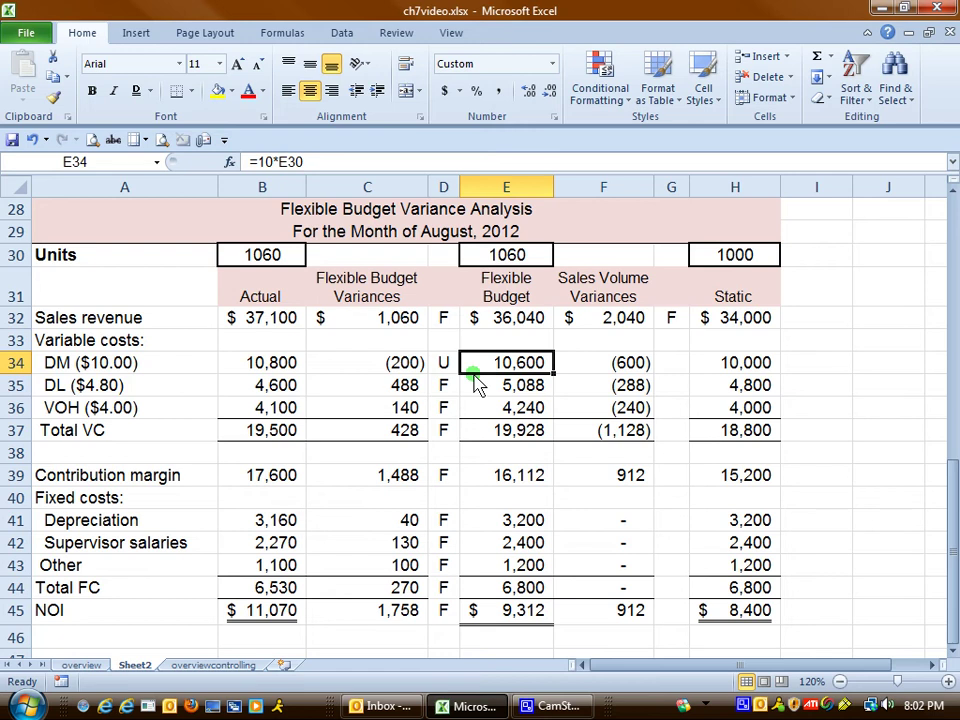
click(705, 370)
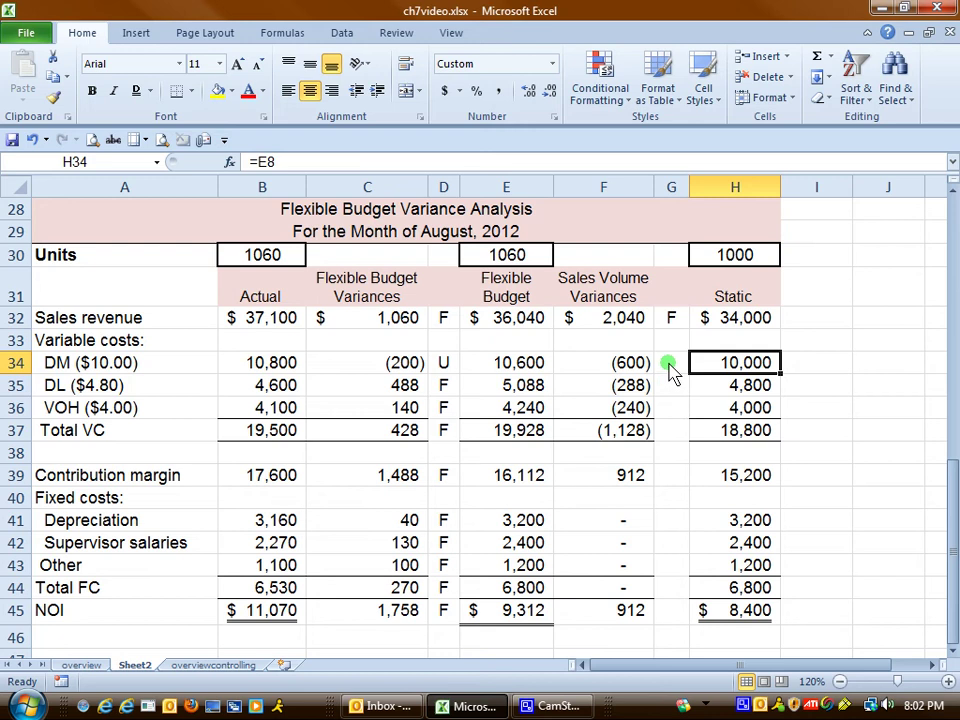
click(668, 366)
text(U)
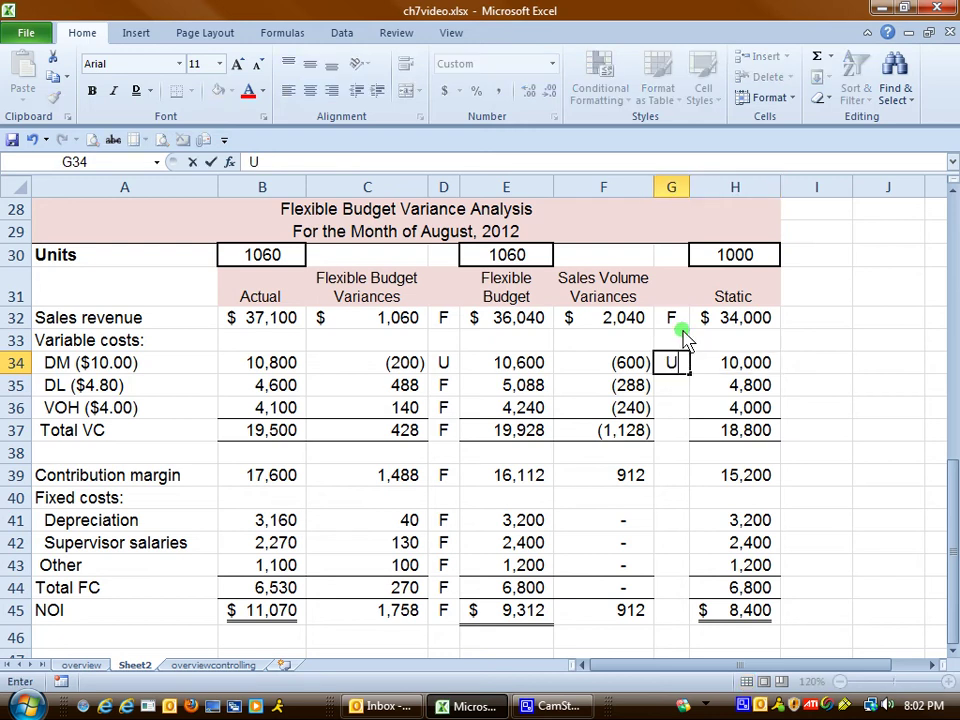
key(Return)
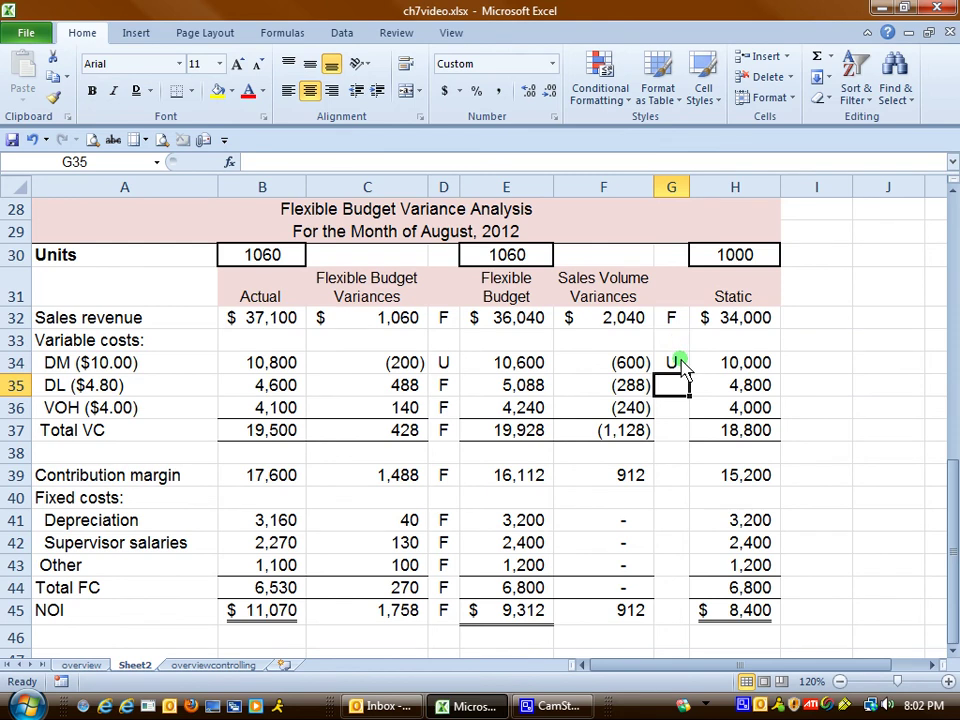
Fill the direct materials U label down through DL and VOH, and mark the total variable cost sales volume variance U in G37.
click(679, 367)
drag(691, 378, 690, 418)
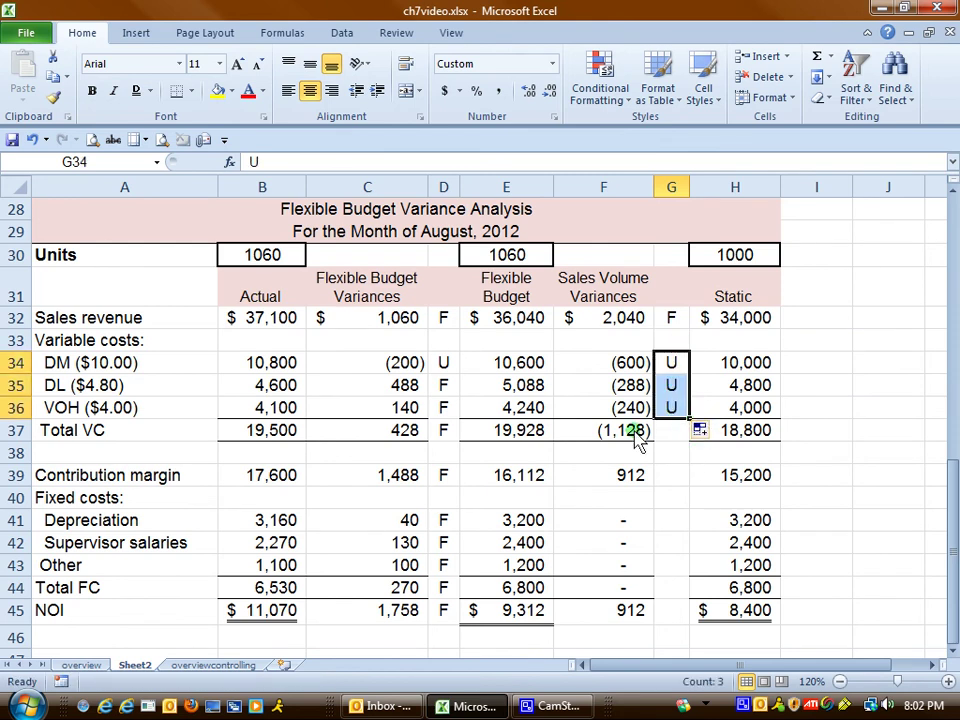
click(176, 91)
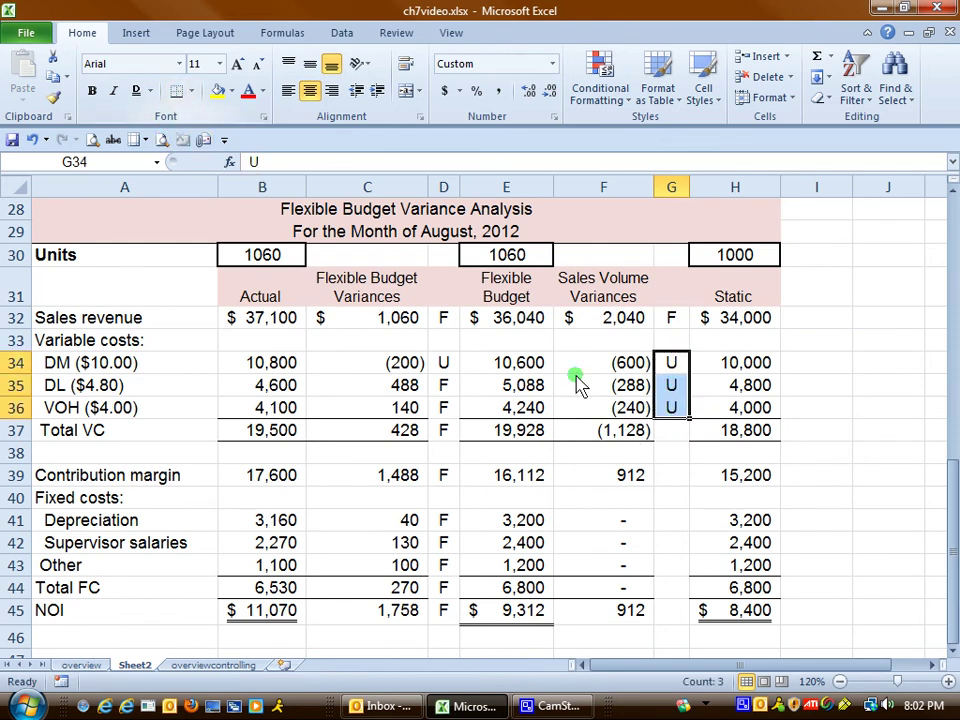
click(677, 434)
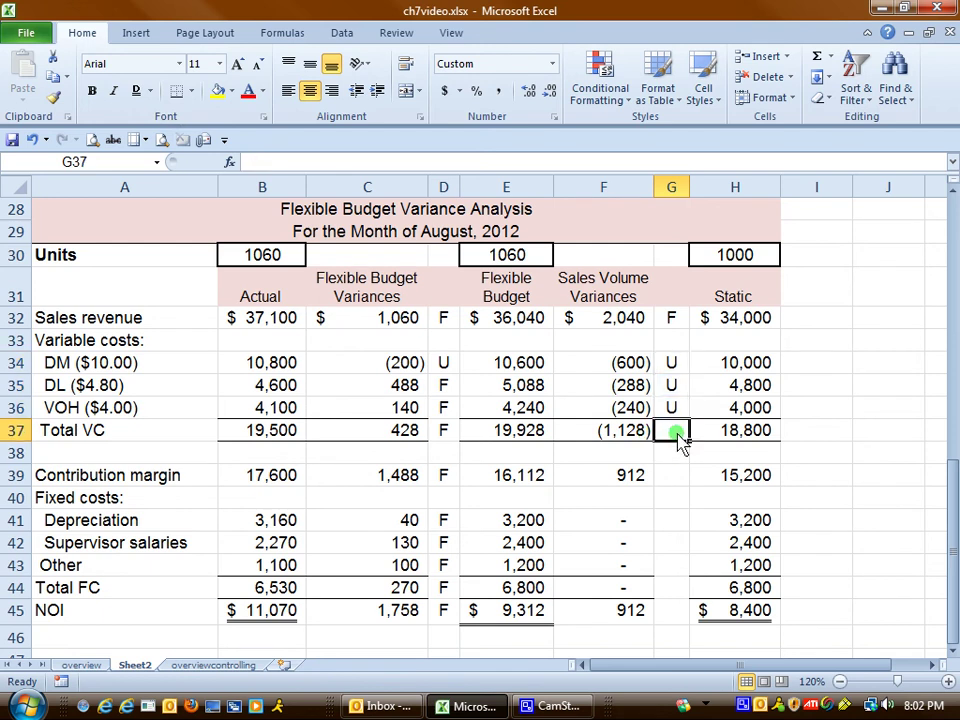
text(U)
key(Return)
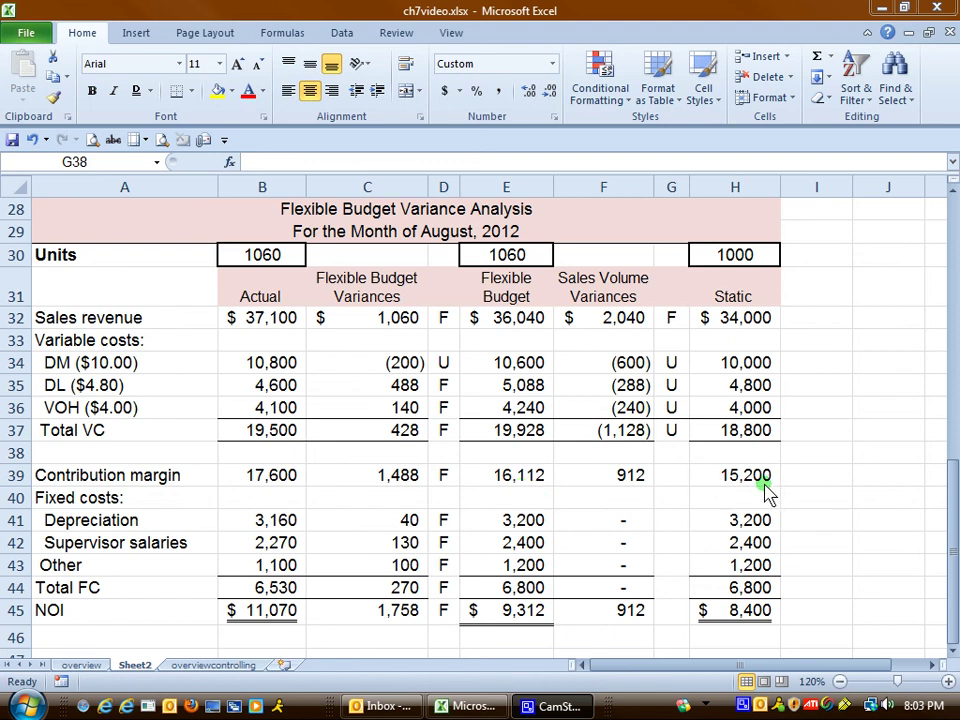
Mark the sales volume variances for contribution margin and NOI as favorable with F in G39 and G45.
click(676, 480)
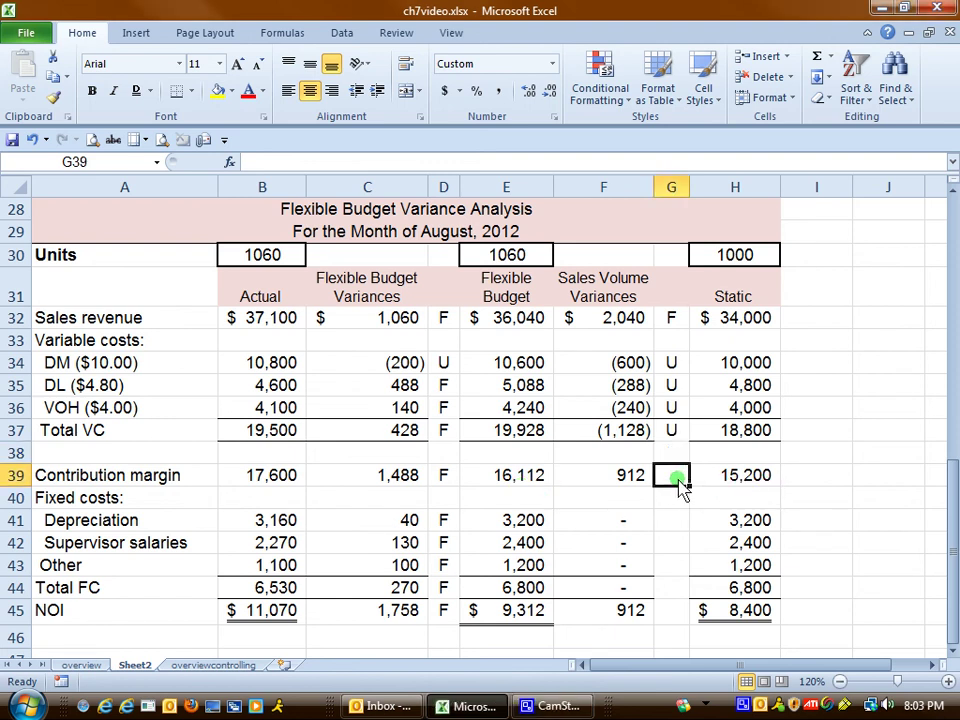
text(F)
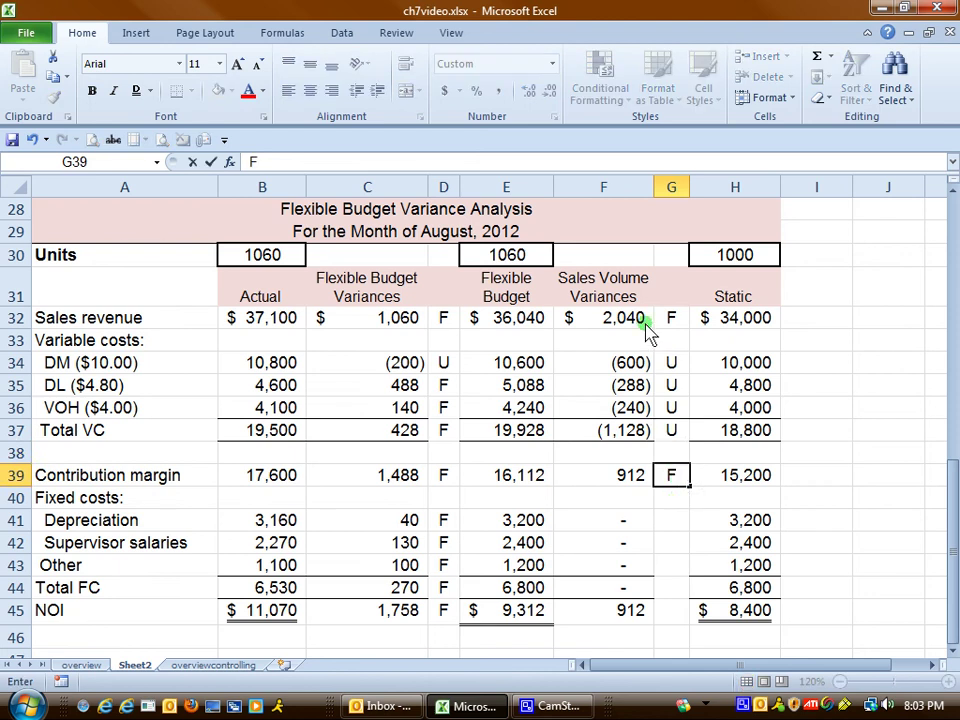
click(638, 478)
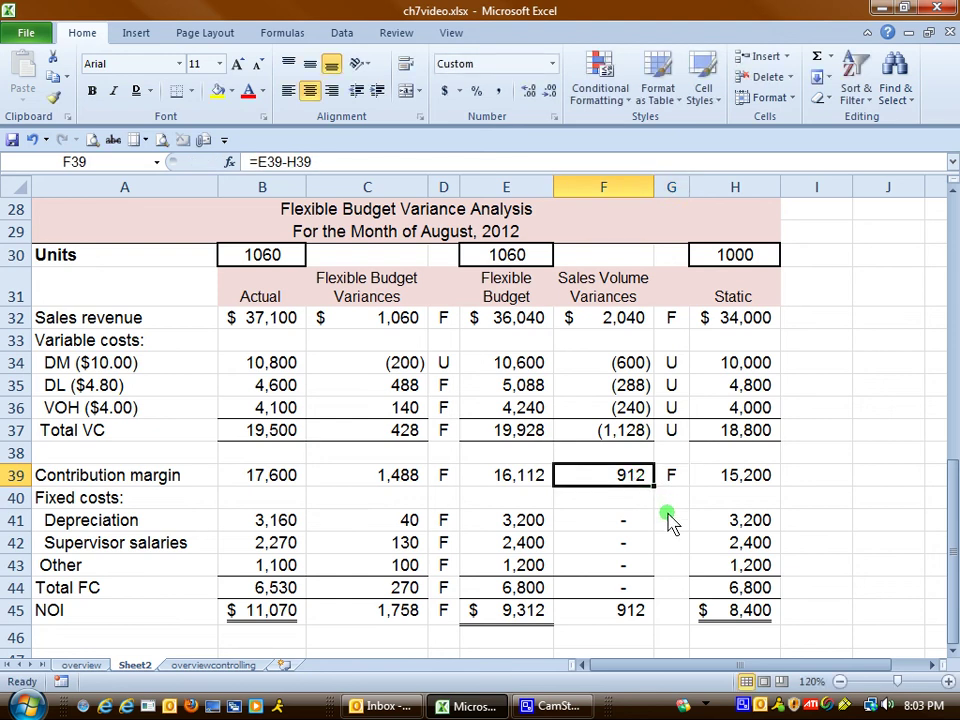
click(667, 617)
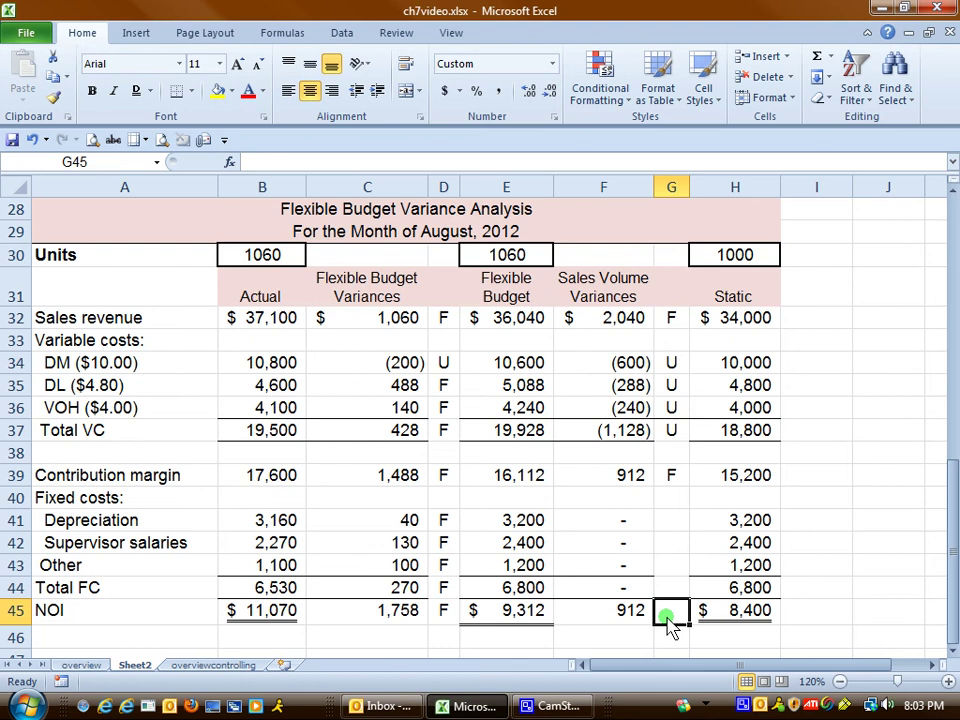
text(F)
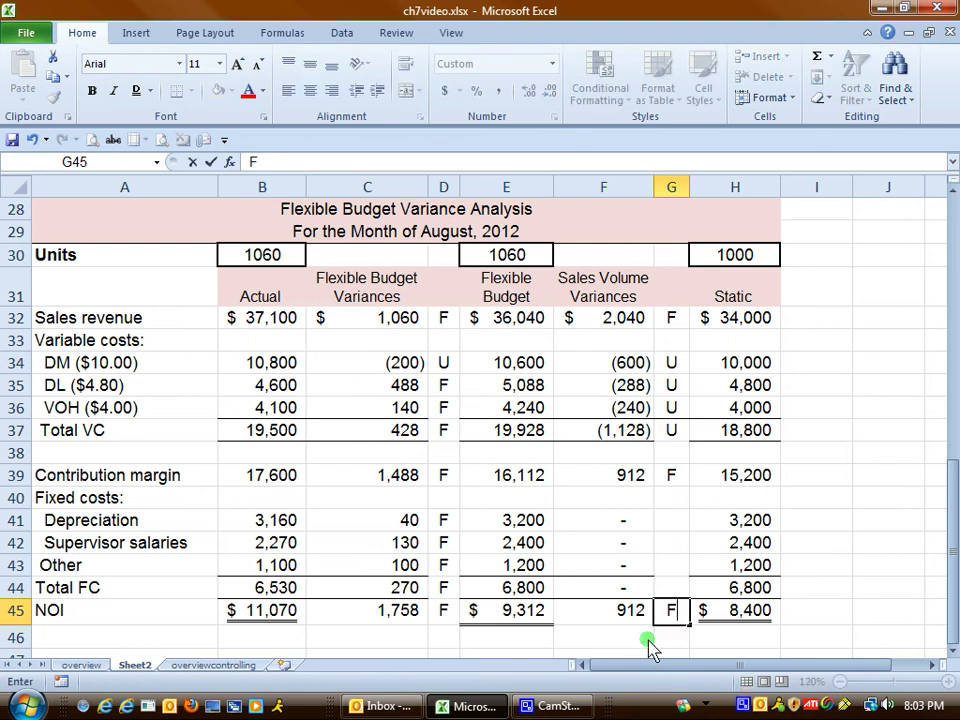
click(648, 643)
click(671, 613)
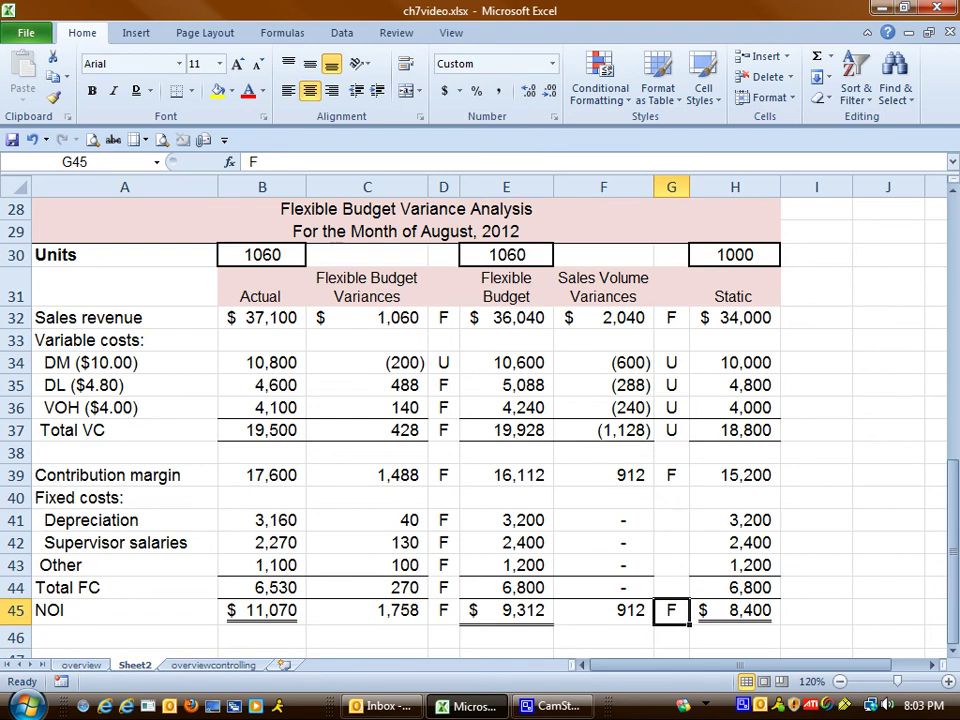
Highlight the sales revenue flexible budget variance and its F label in C32:D32 with a yellow fill.
click(367, 317)
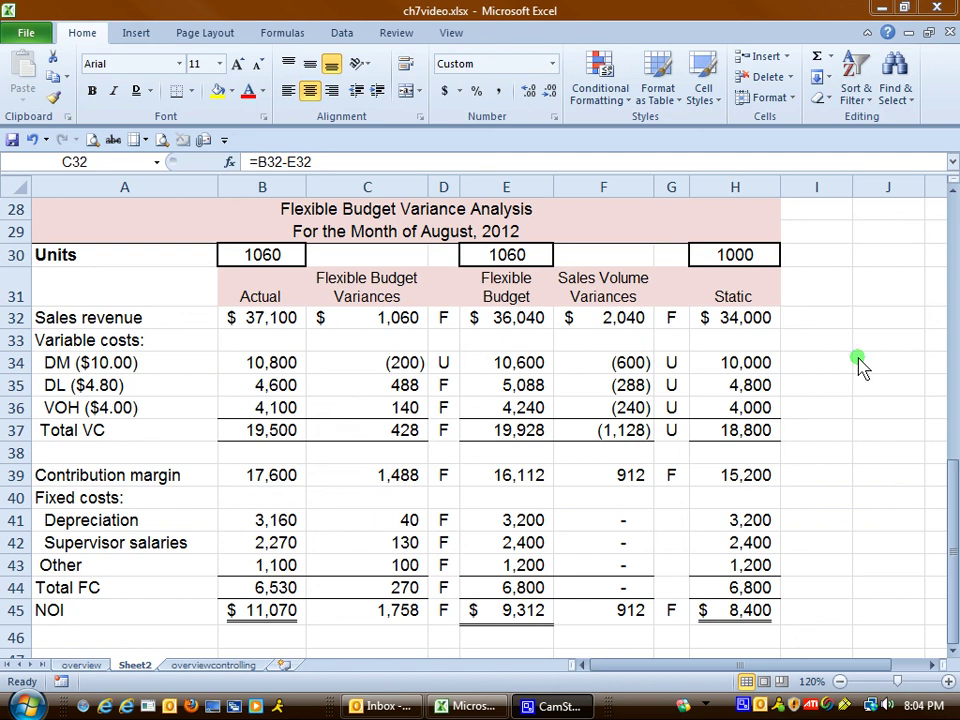
drag(385, 328, 443, 317)
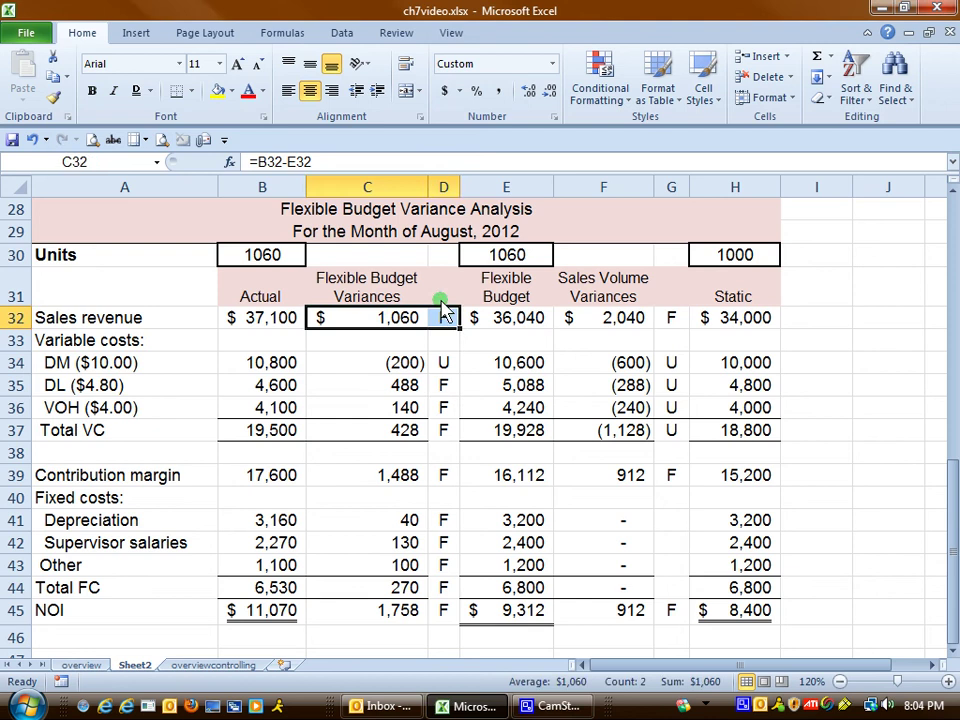
click(216, 91)
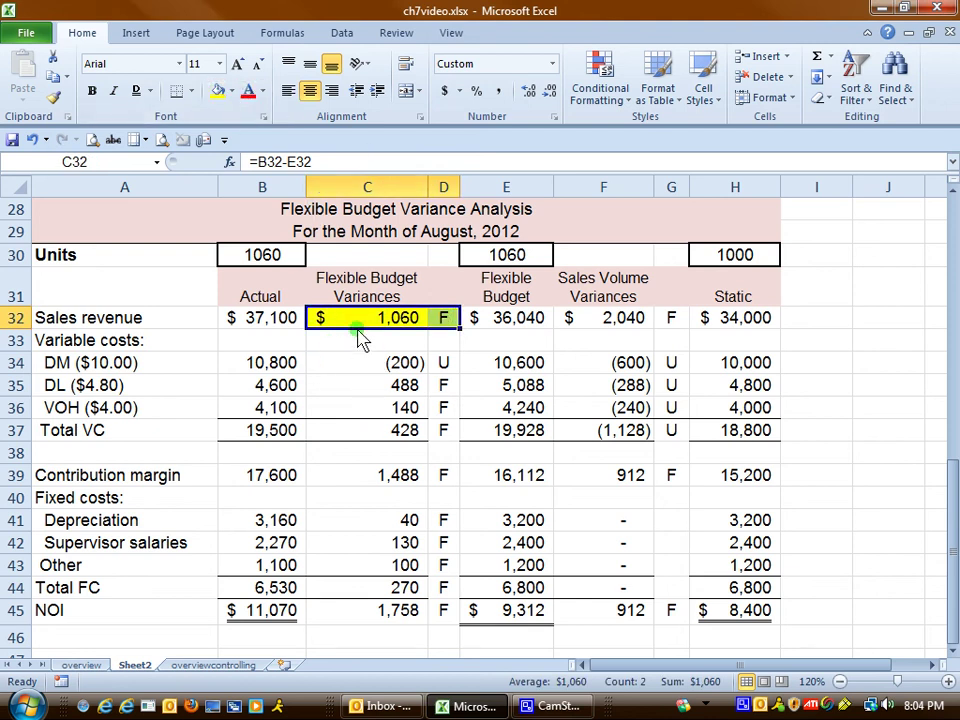